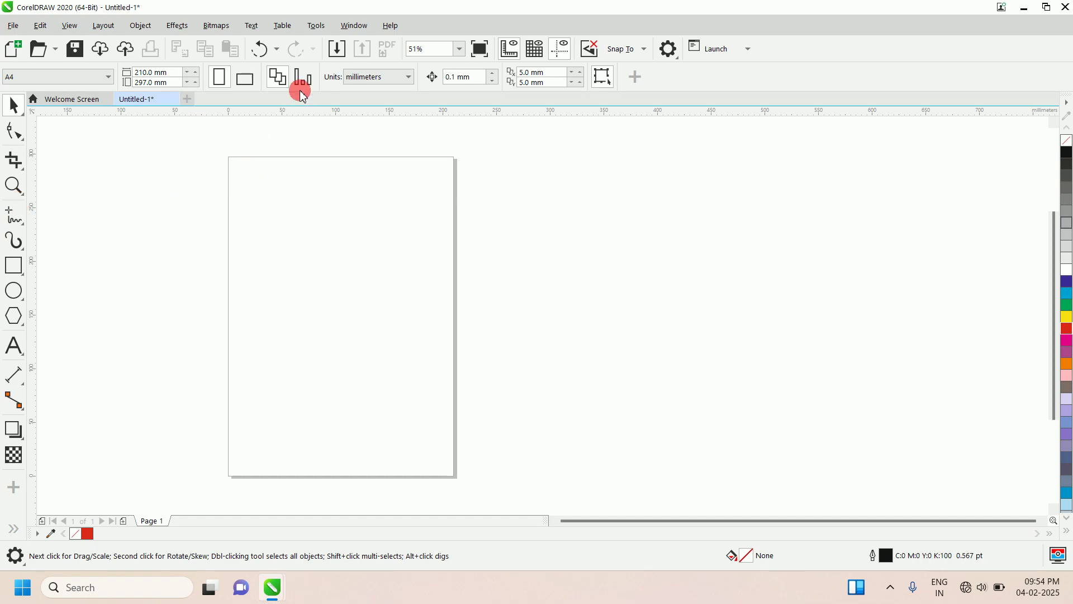
Step: Hide the Toolbox toolbar and display it again
left_click(362, 32)
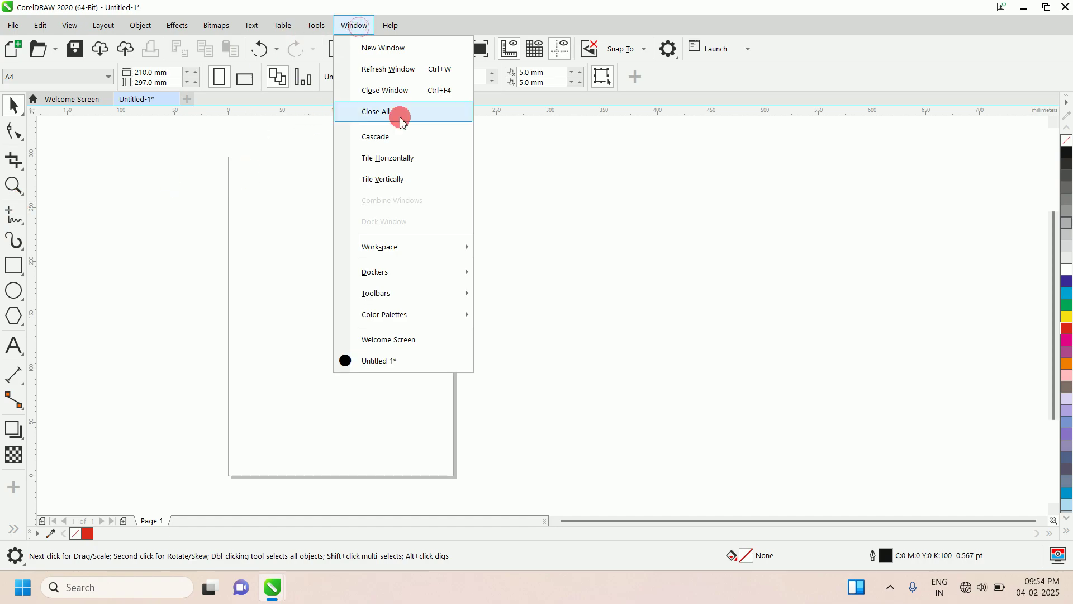
mouse_move(397, 300)
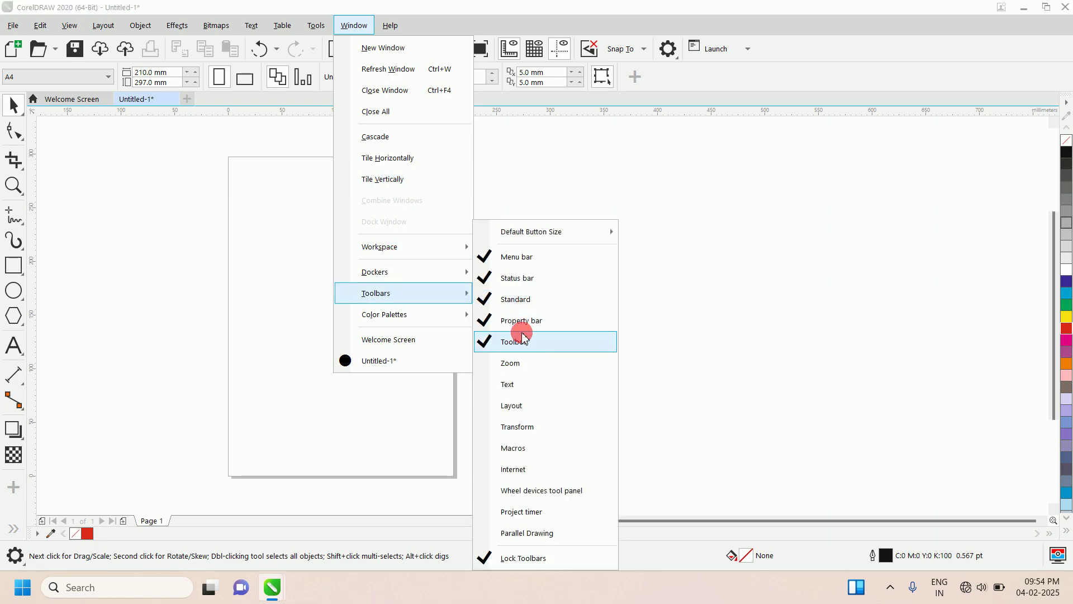
left_click(490, 344)
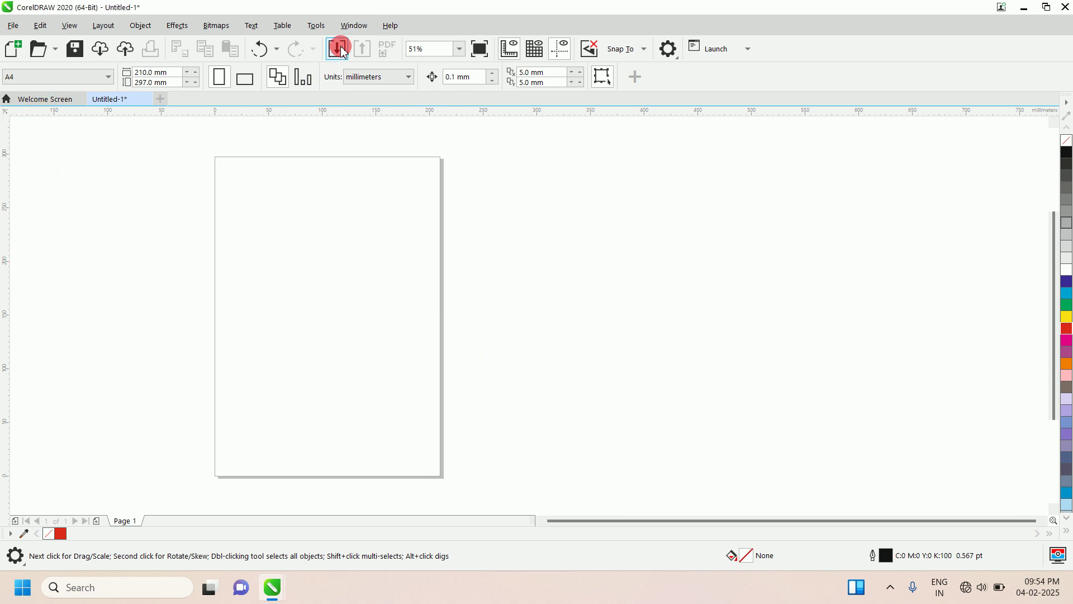
left_click(348, 29)
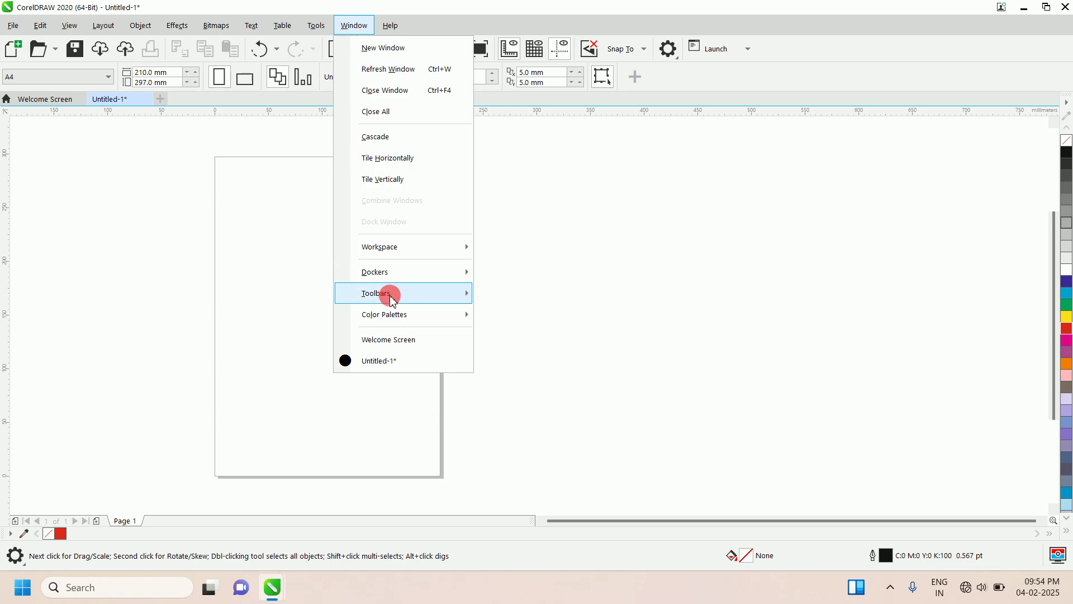
mouse_move(422, 292)
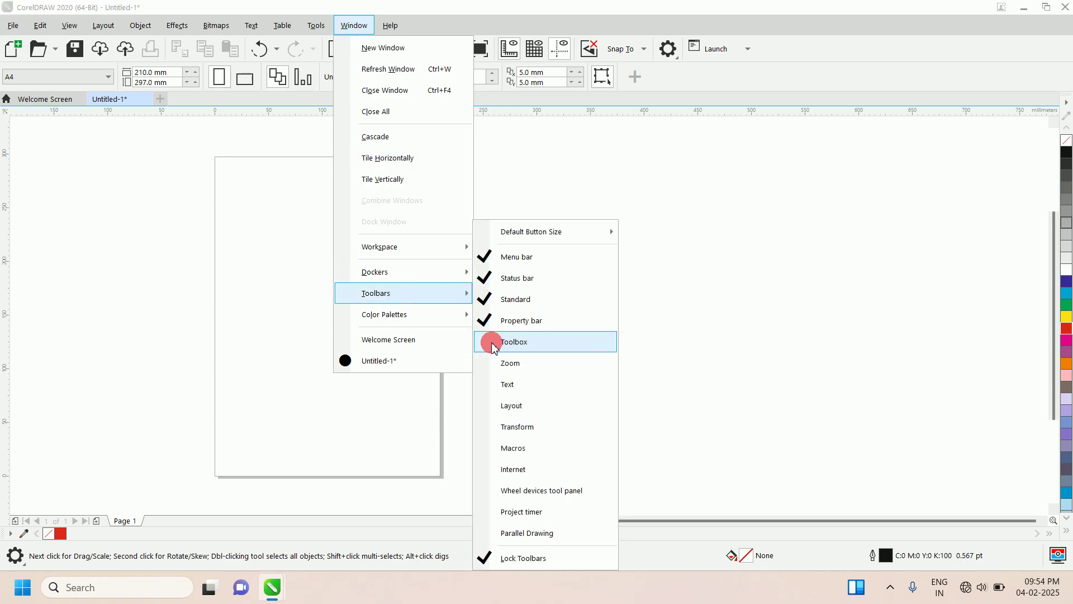
left_click(500, 347)
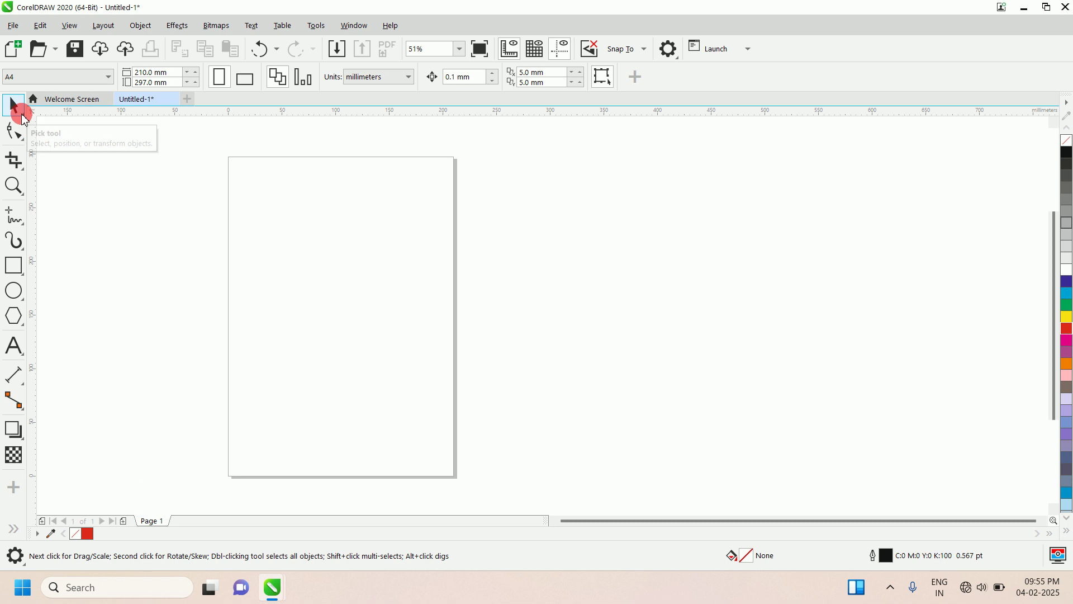
left_click(22, 118)
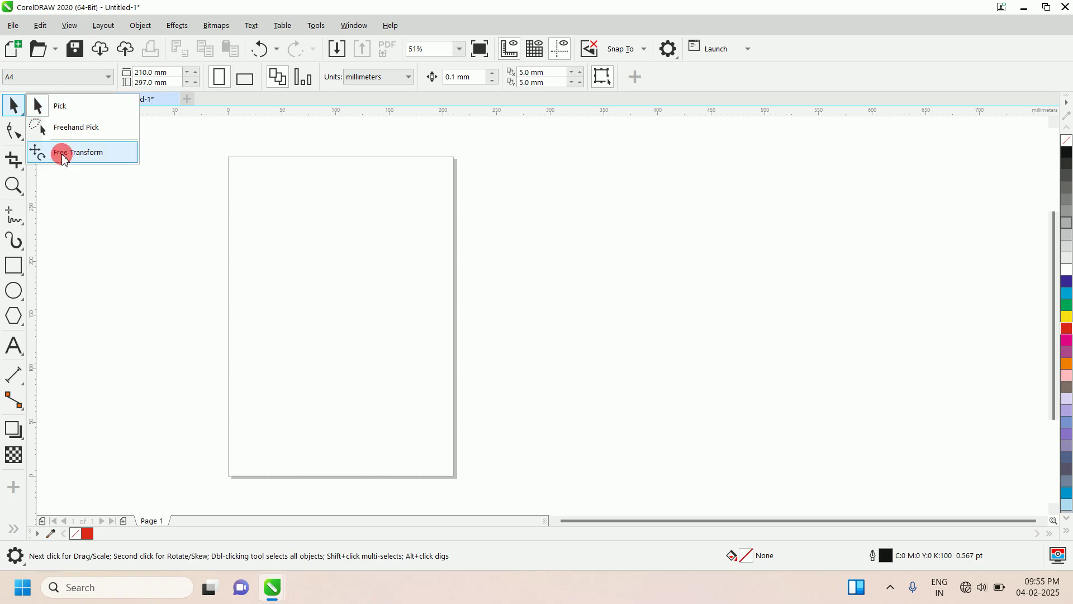
left_click(63, 115)
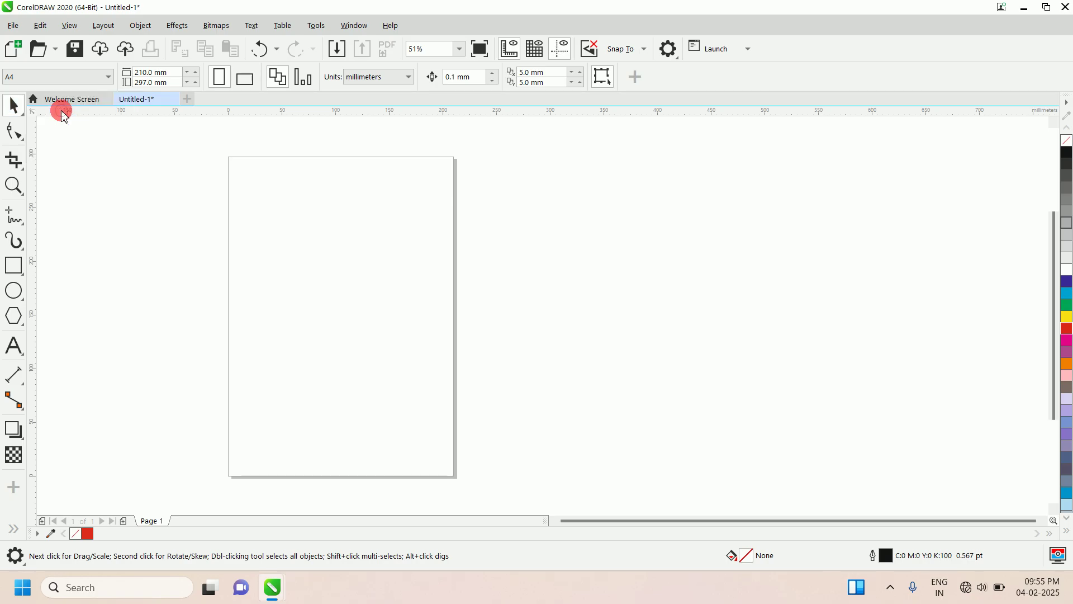
Step: Draw a rectangle about 117 × 89 mm across the page's left edge and scale it proportionally to about 183 × 138 mm
left_click(17, 265)
mouse_move(179, 208)
left_mouse_down()
mouse_move(286, 270)
mouse_move(306, 303)
left_mouse_up()
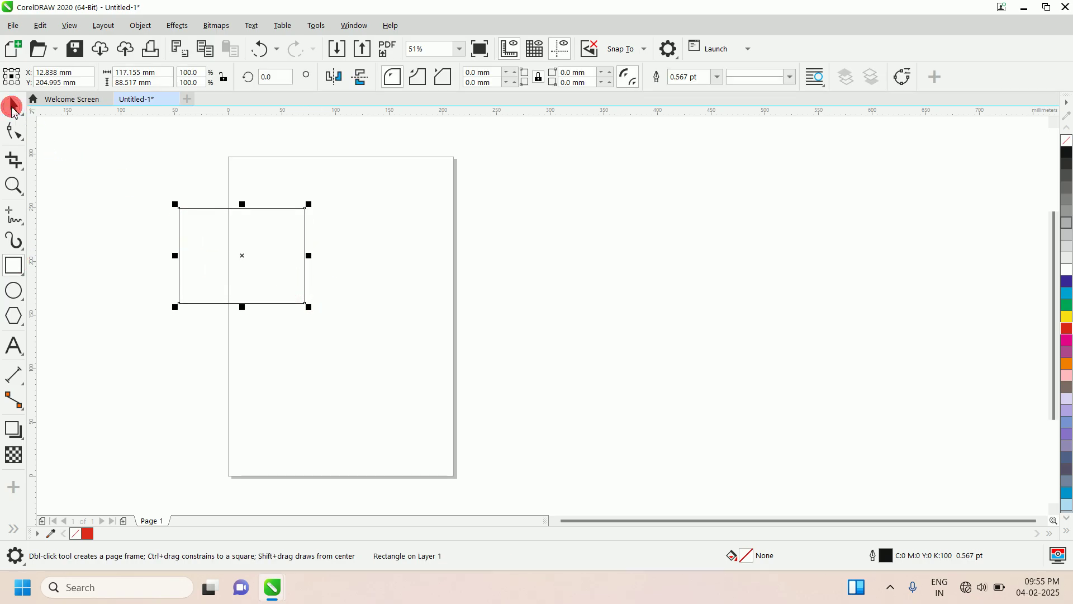
left_click(12, 106)
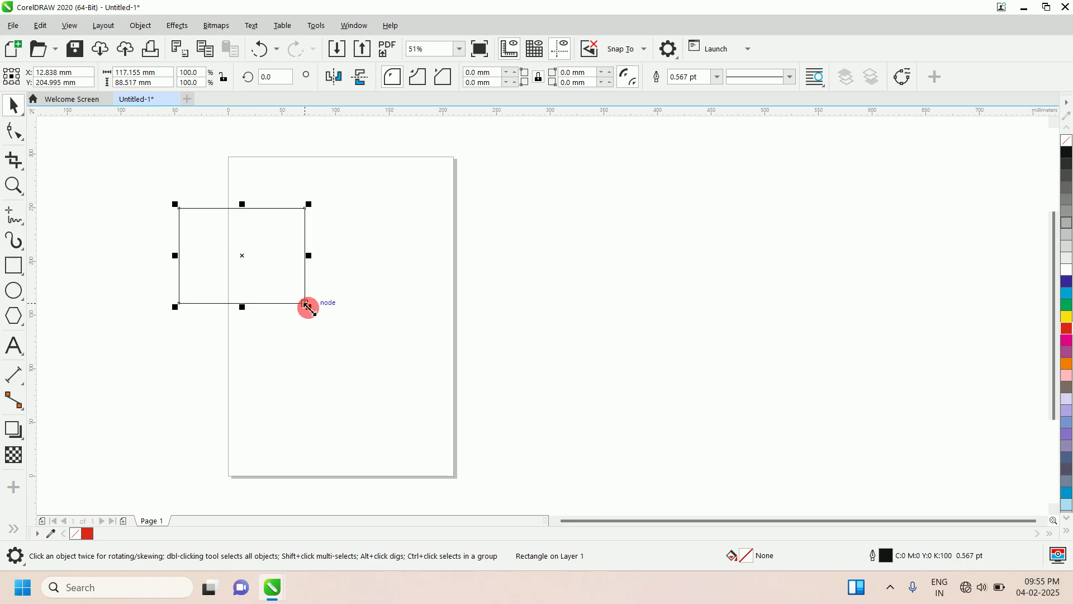
left_click_drag(308, 307, 380, 391)
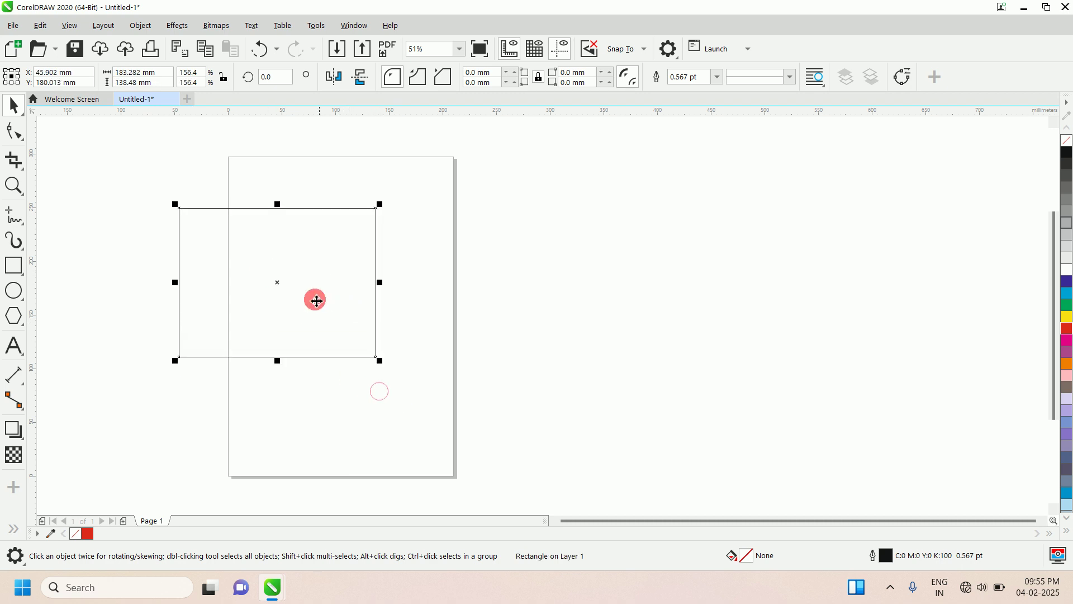
Step: Rotate the rectangle about 88° counterclockwise around its centre and skew it slightly horizontally
left_click(278, 282)
left_click_drag(386, 203, 218, 199)
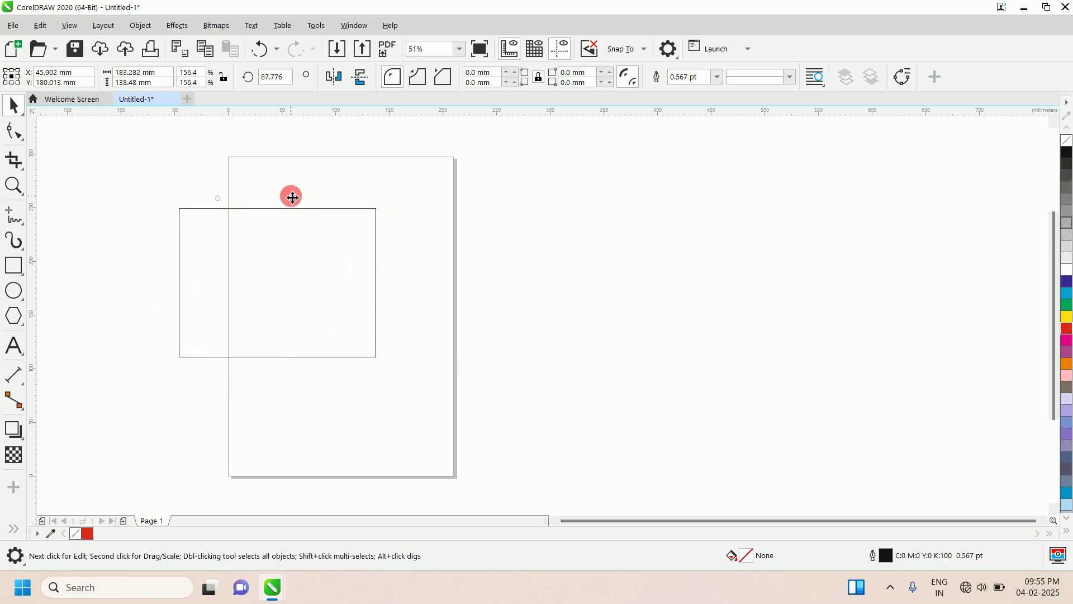
mouse_move(275, 176)
left_mouse_down()
mouse_move(371, 183)
mouse_move(269, 189)
left_mouse_up()
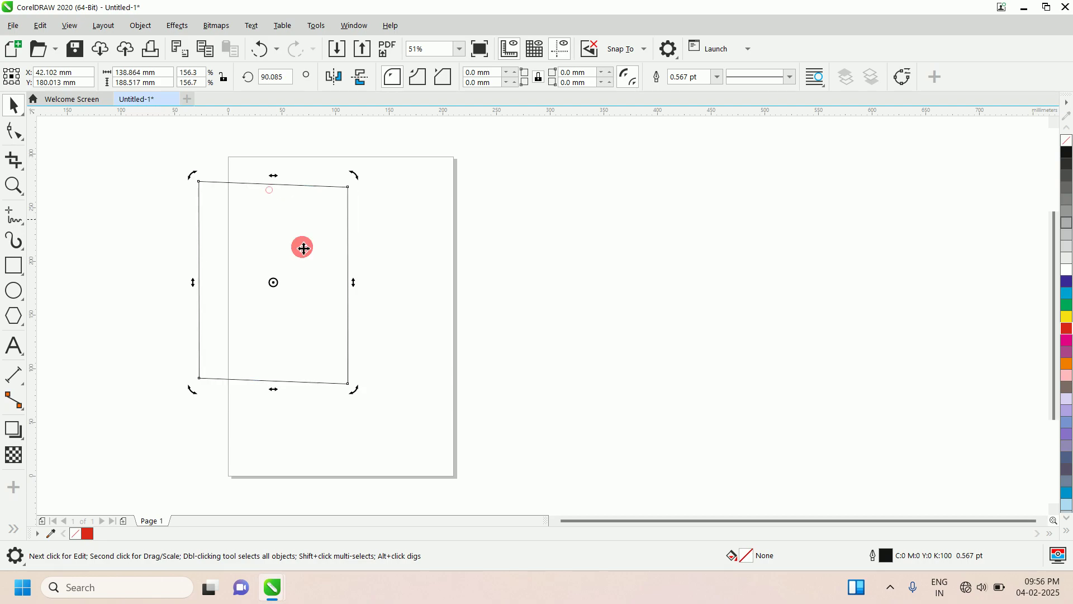
Step: Move the skewed rectangle up and to the left, and shrink its height to about 126 mm from the top edge
left_click(273, 282)
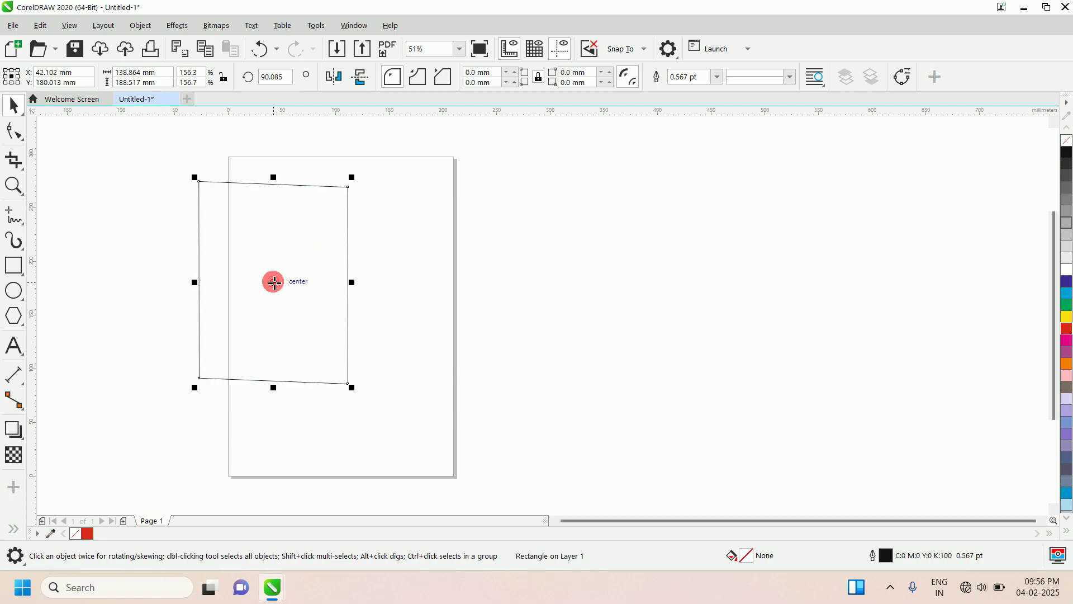
left_click_drag(274, 282, 254, 262)
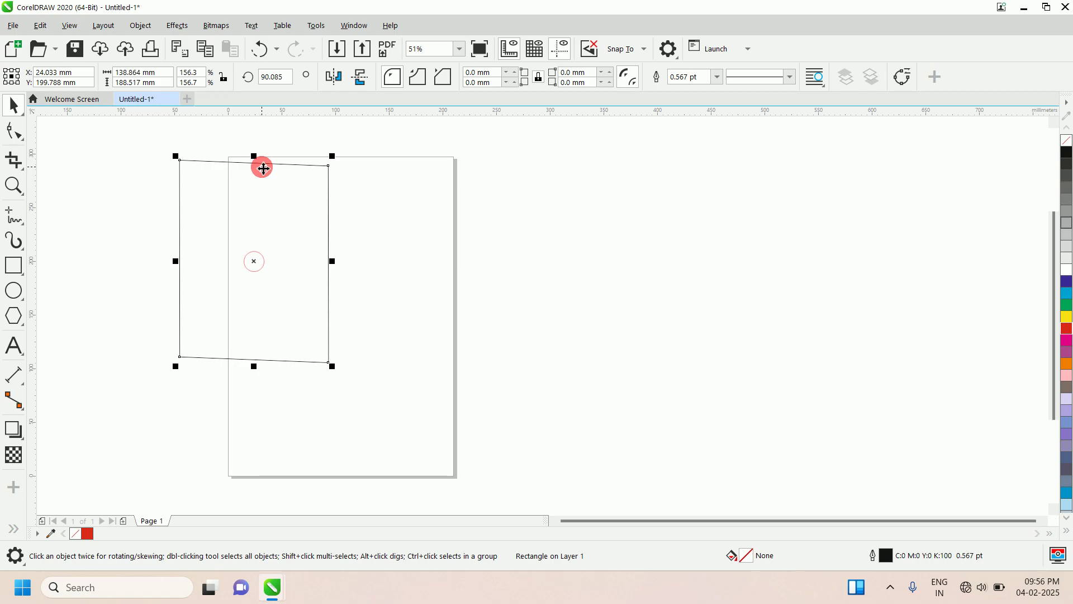
left_click_drag(255, 156, 254, 228)
left_click(125, 213)
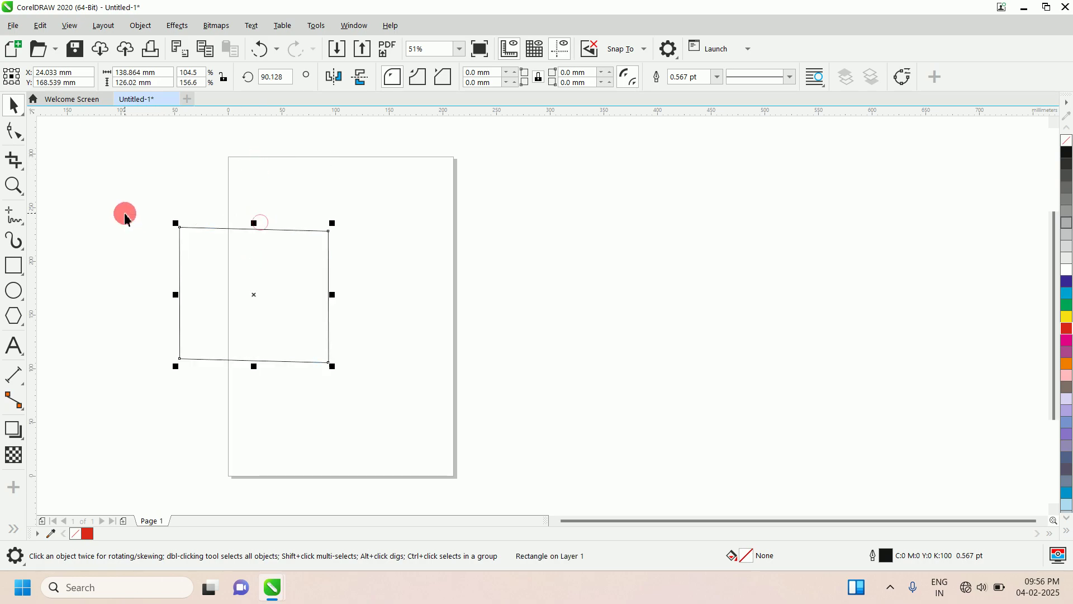
Step: Draw a near-circular ellipse in the upper right of the page and an ellipse about 49 × 32 mm above the rectangle
left_click(14, 290)
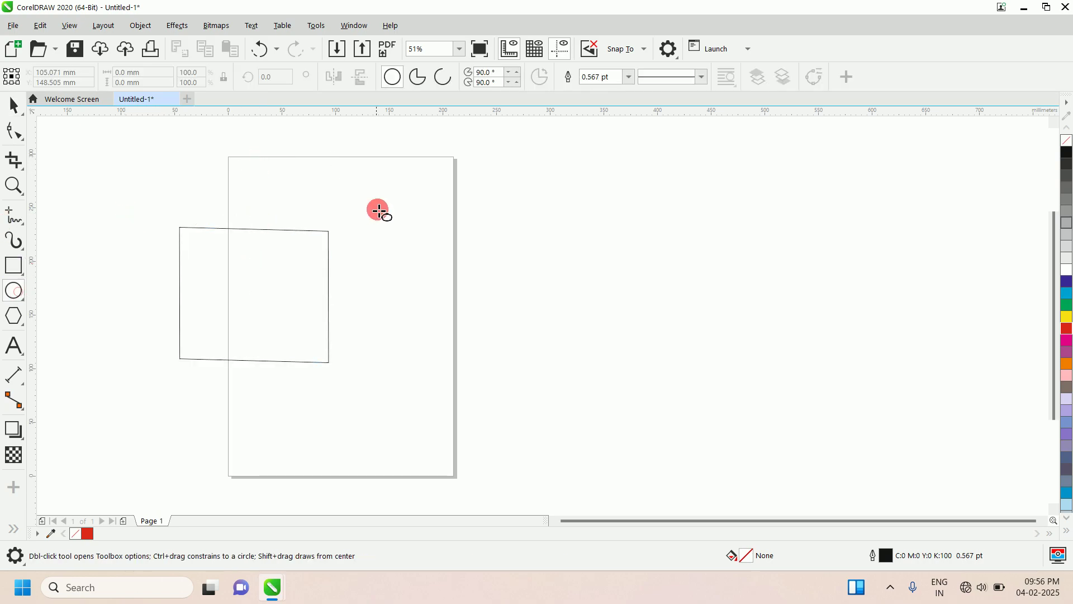
left_click(373, 200)
left_click_drag(408, 226, 424, 247)
left_click_drag(269, 172, 324, 210)
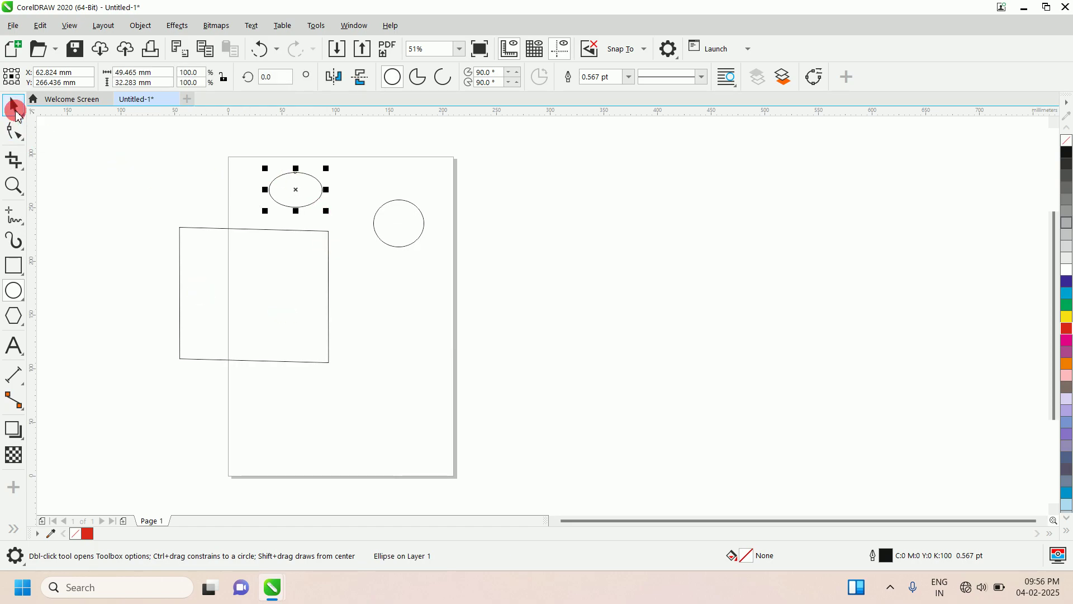
Step: Select the rectangle and both ellipses, move them together to the right, and scale them proportionally to about 291 × 226 mm overall
left_click(14, 108)
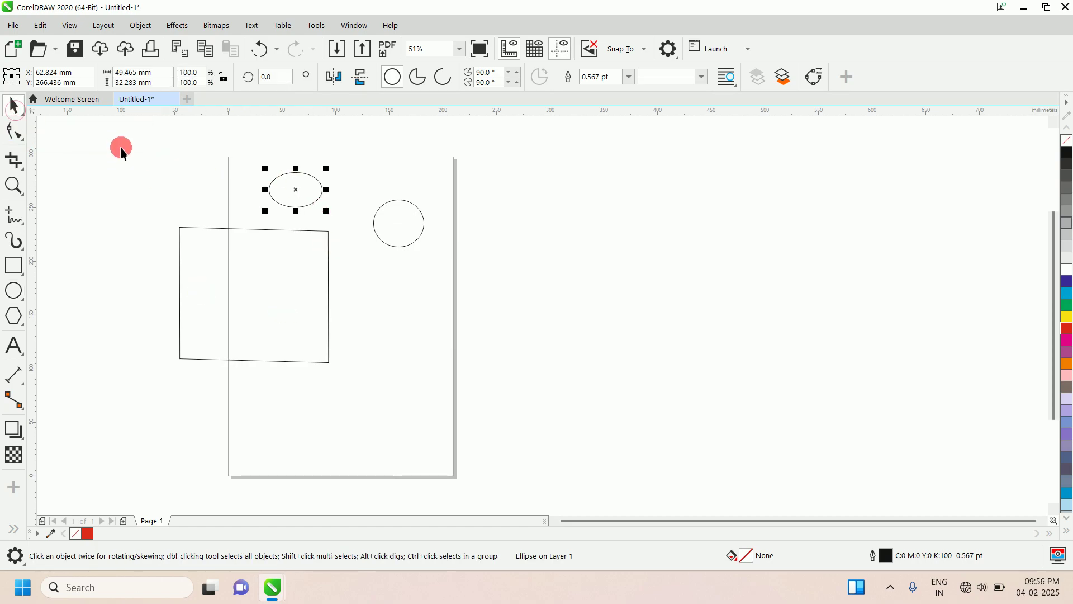
left_click_drag(338, 222, 529, 461)
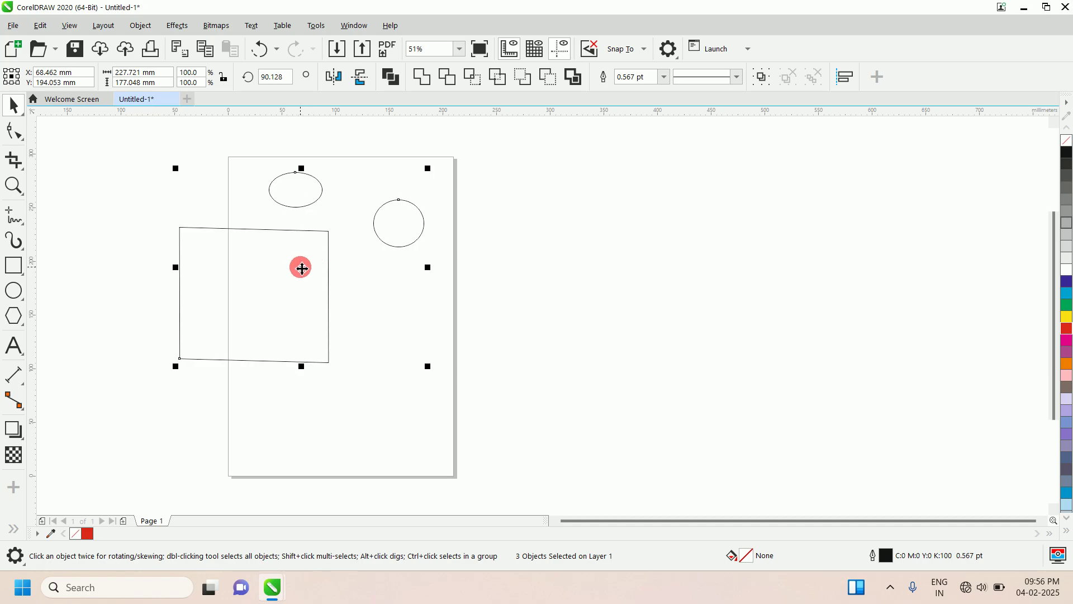
left_click_drag(302, 268, 516, 270)
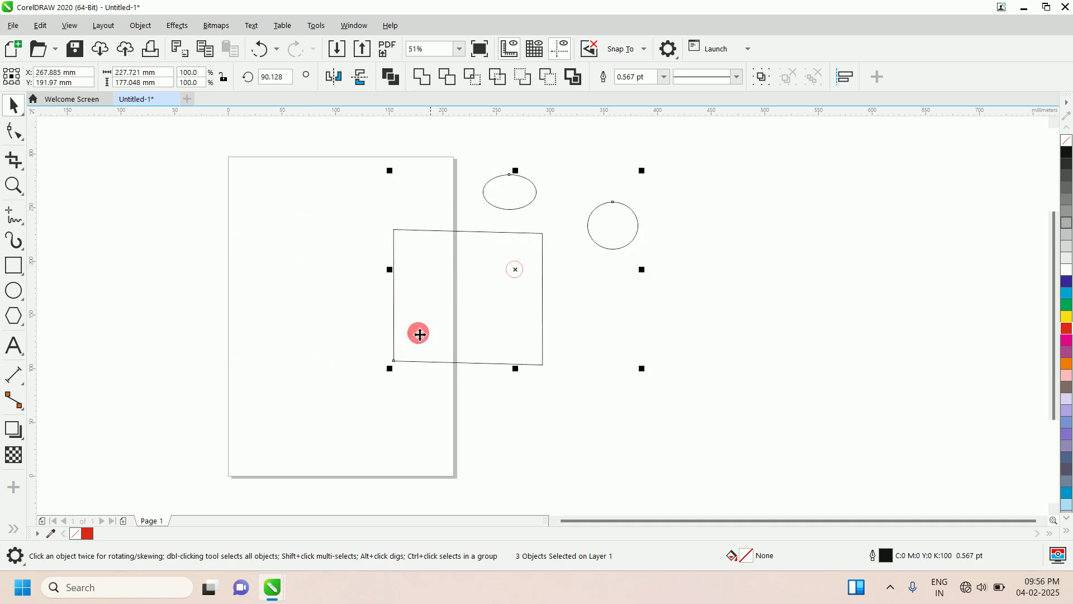
left_click_drag(389, 369, 298, 421)
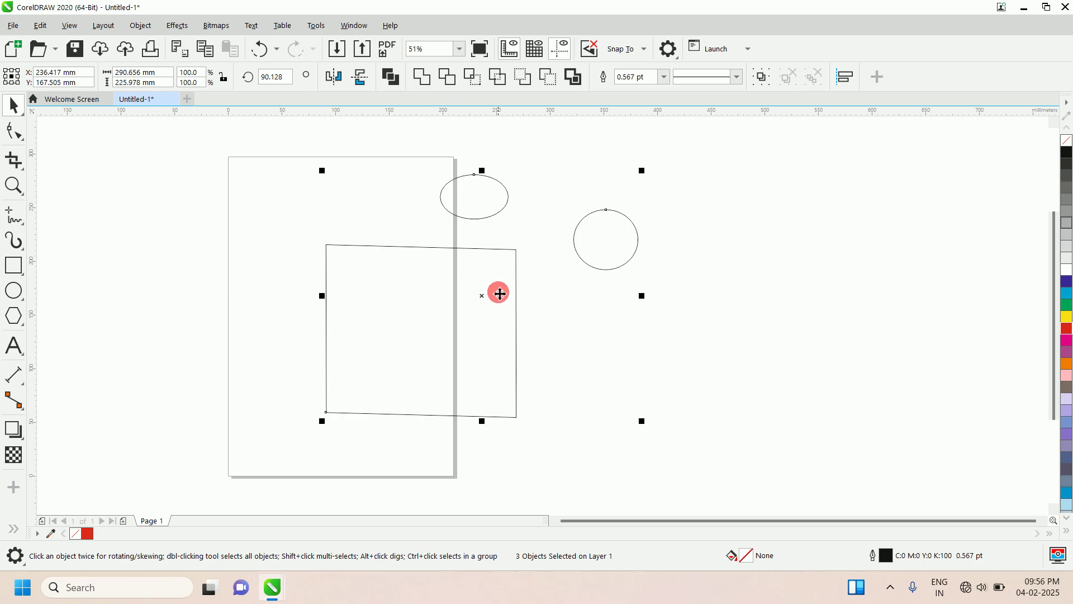
Step: Rotate the three selected shapes together about 105° counterclockwise and fill them with cyan
left_click(482, 300)
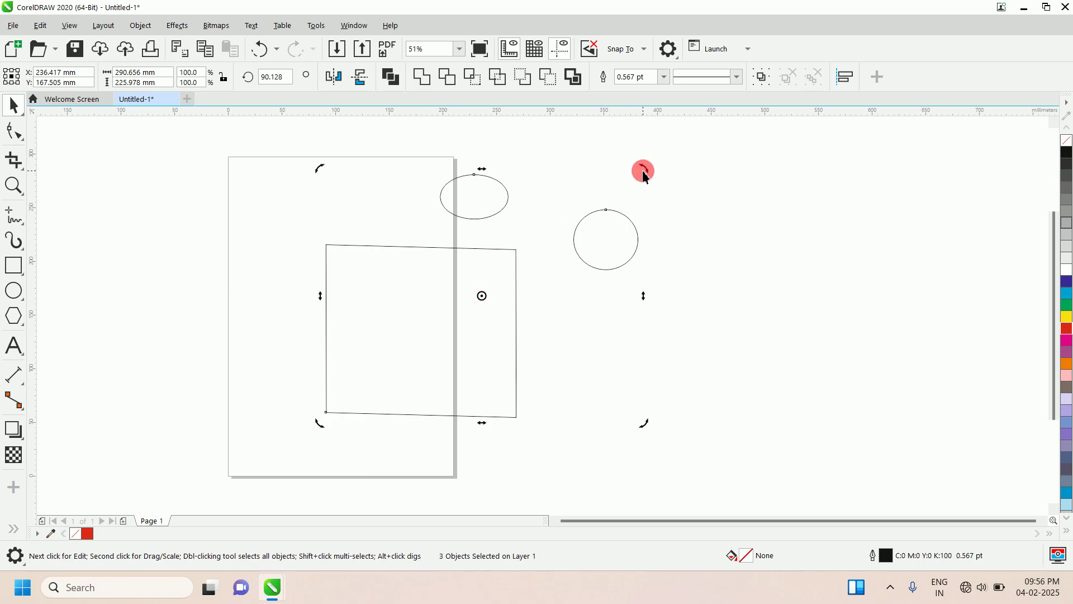
left_click_drag(642, 171, 344, 191)
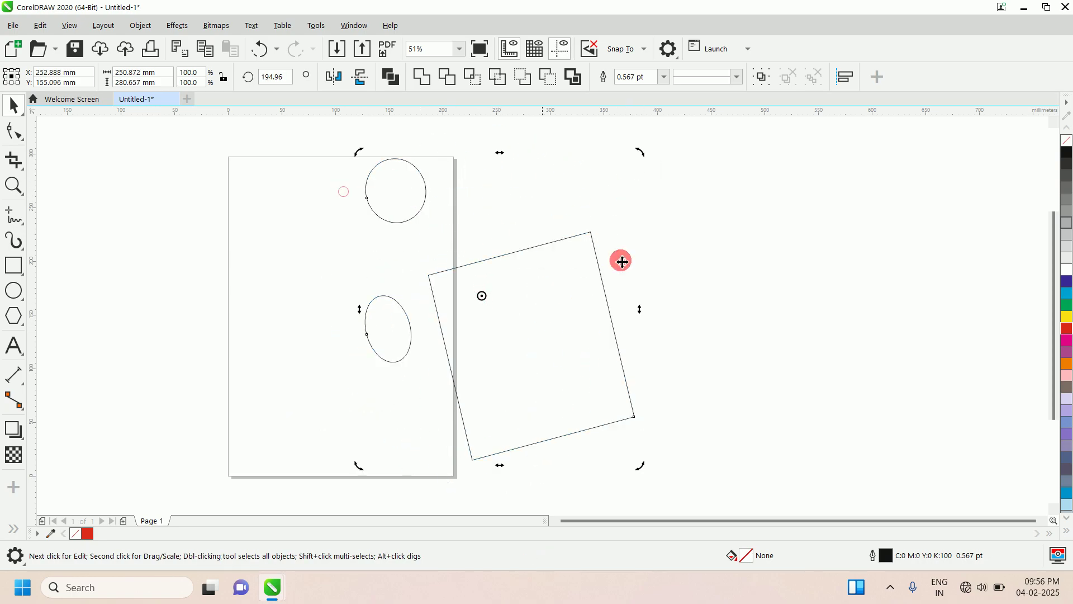
left_click(1066, 295)
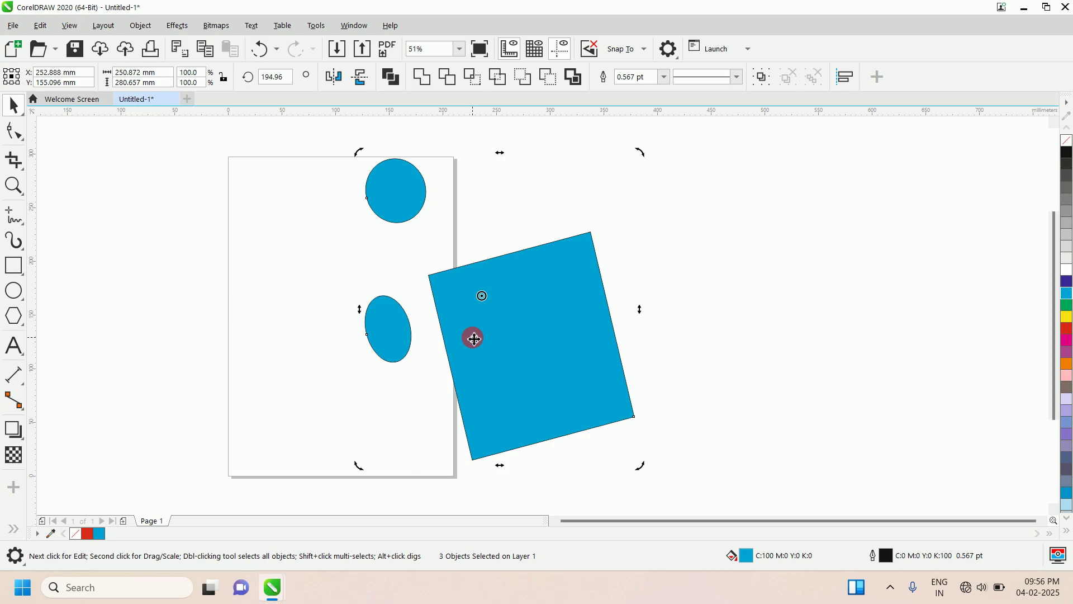
Step: Delete the three selected cyan shapes from the drawing
key("Delete")
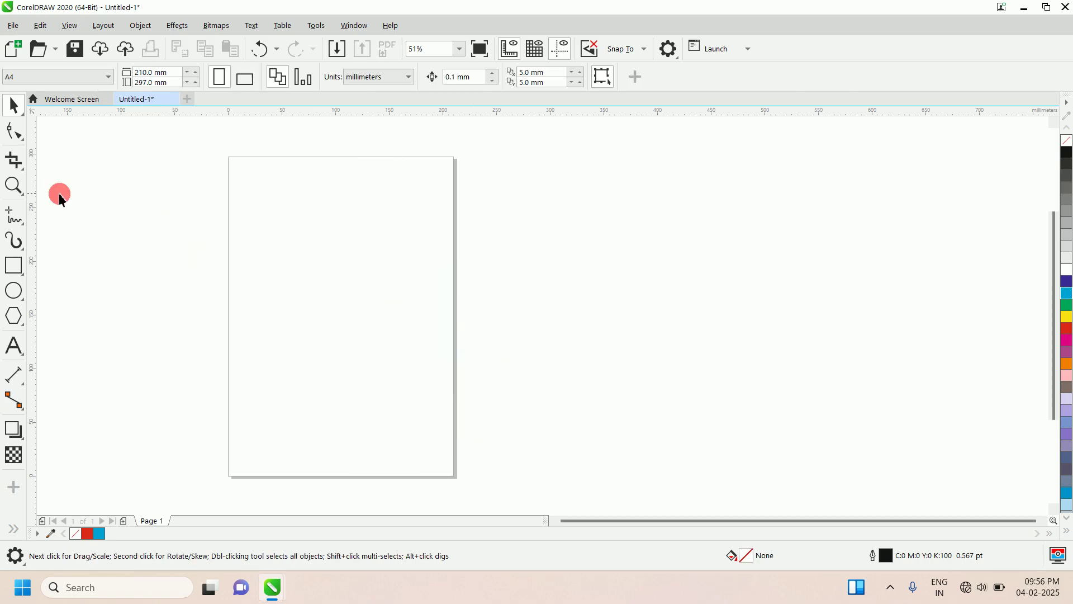
left_click(21, 117)
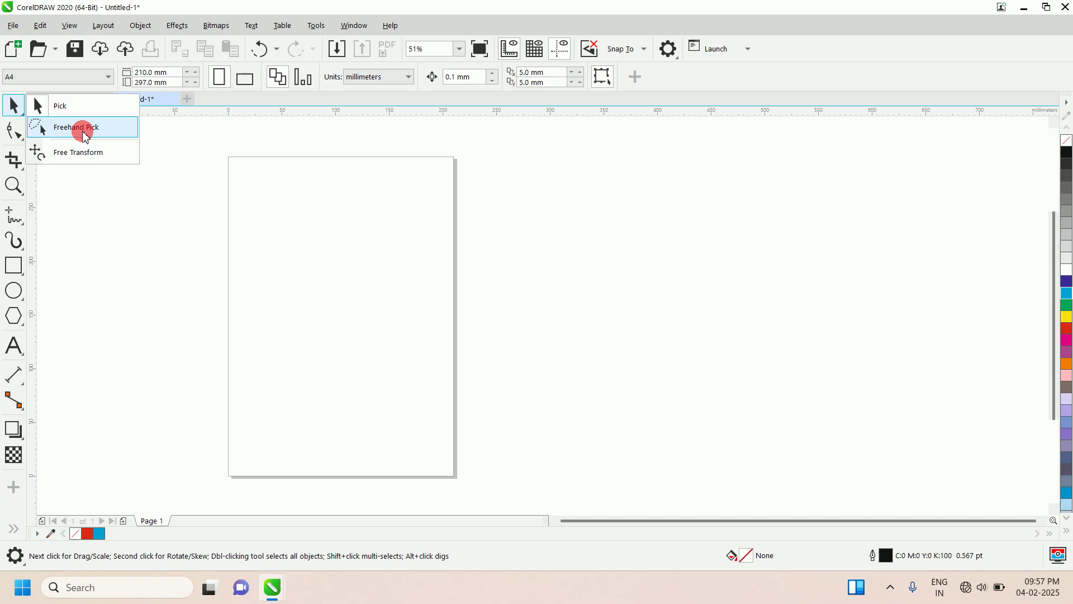
left_click(162, 170)
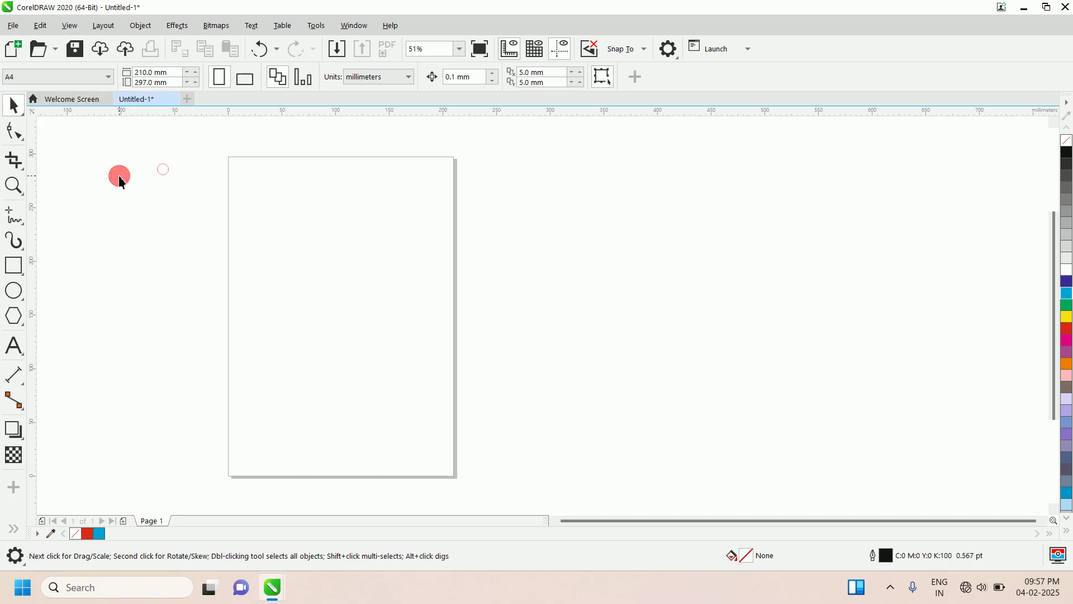
Step: Draw six ellipses of different sizes on the page, from about 98 × 71 mm near the top to about 41 × 33 mm at the lower right
left_click(16, 299)
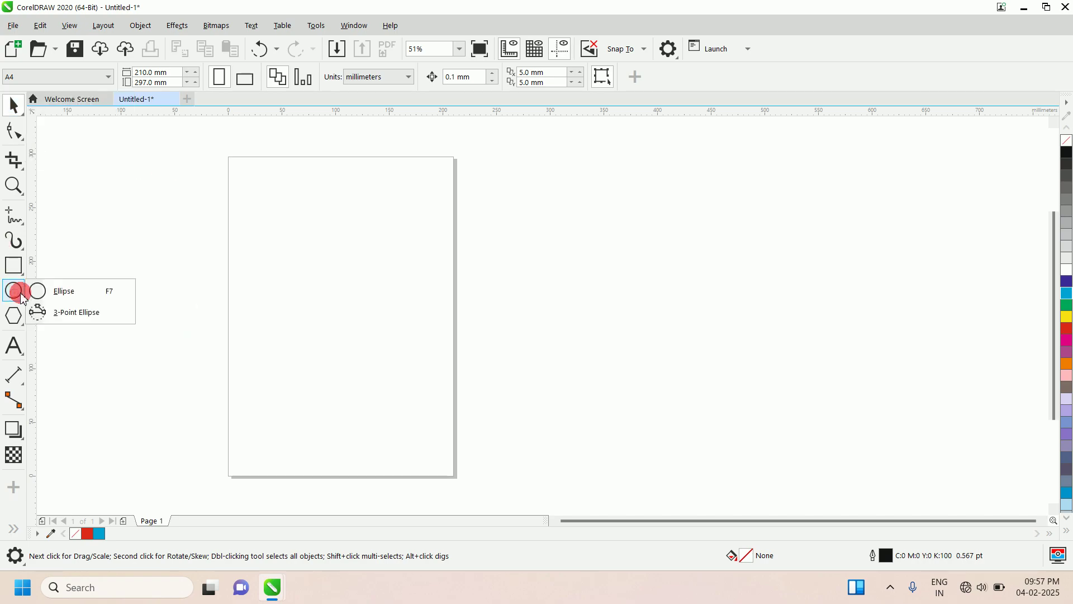
left_click(52, 293)
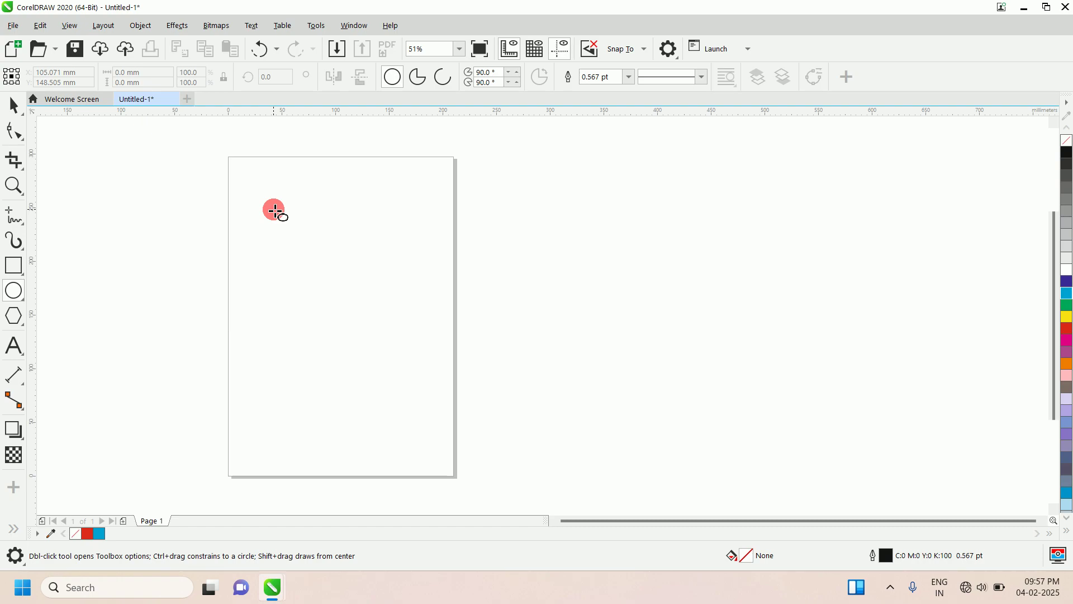
left_click_drag(274, 209, 380, 287)
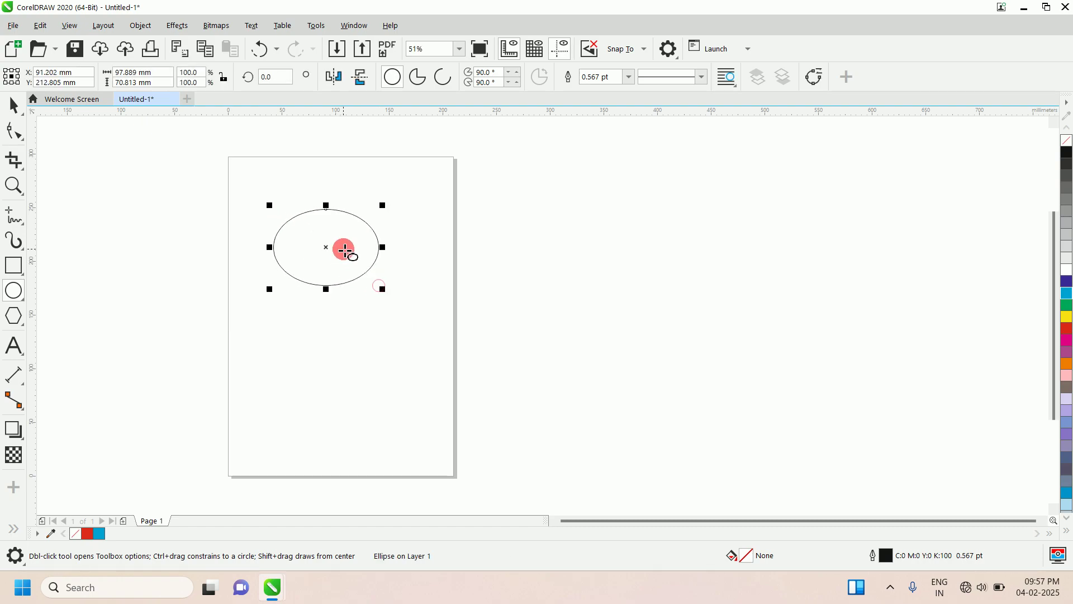
left_click_drag(343, 248, 407, 320)
left_click_drag(294, 317, 406, 430)
left_click_drag(267, 384, 320, 433)
left_click_drag(381, 336, 432, 379)
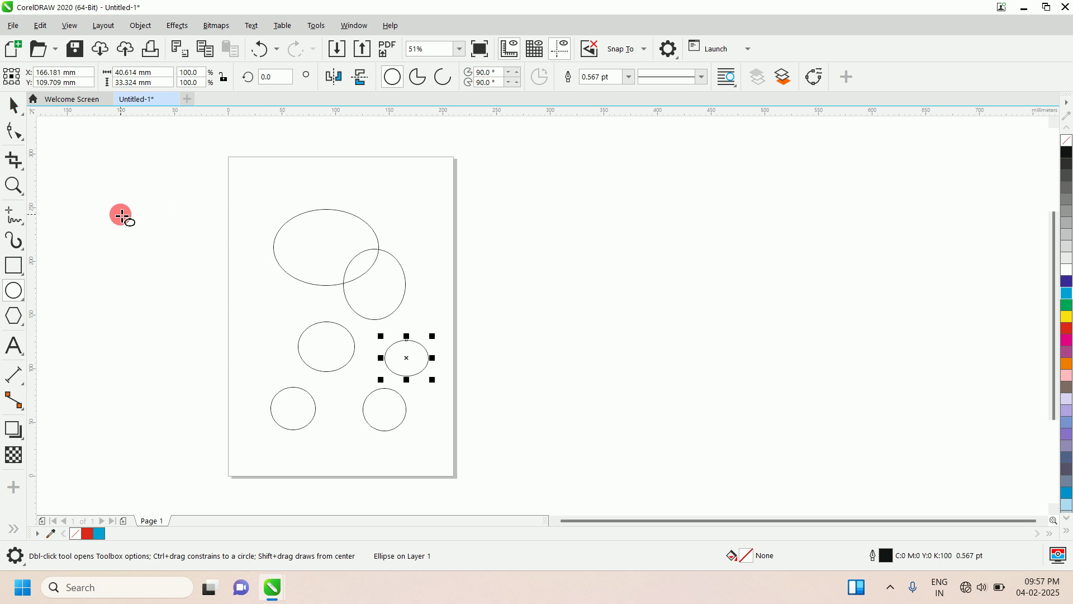
Step: Switch to the Pick tool and deselect the last drawn ellipse
left_click_drag(20, 116, 92, 144)
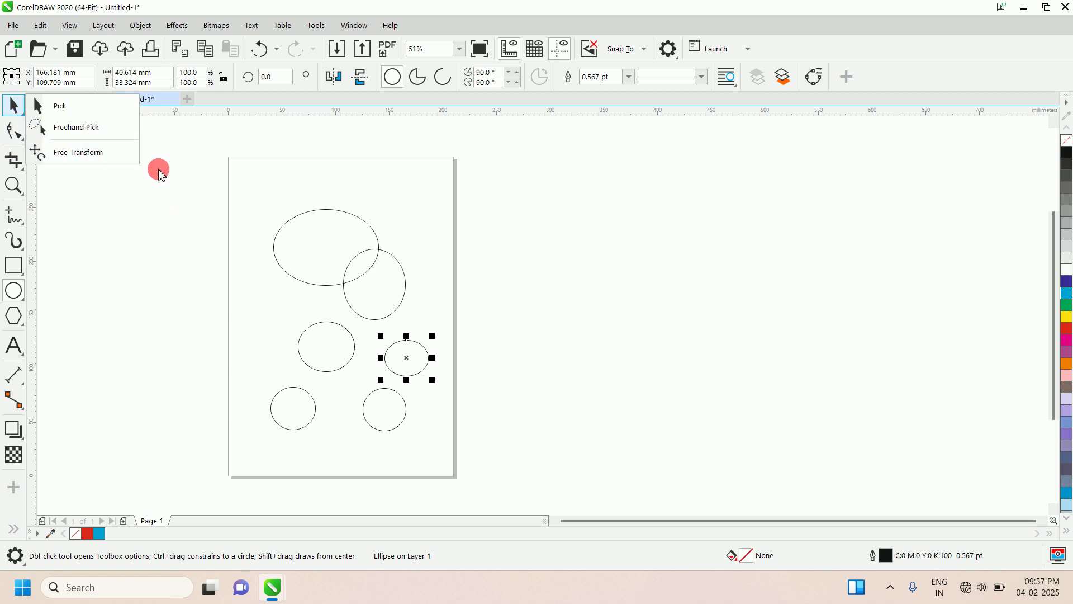
left_click(158, 169)
left_click(21, 116)
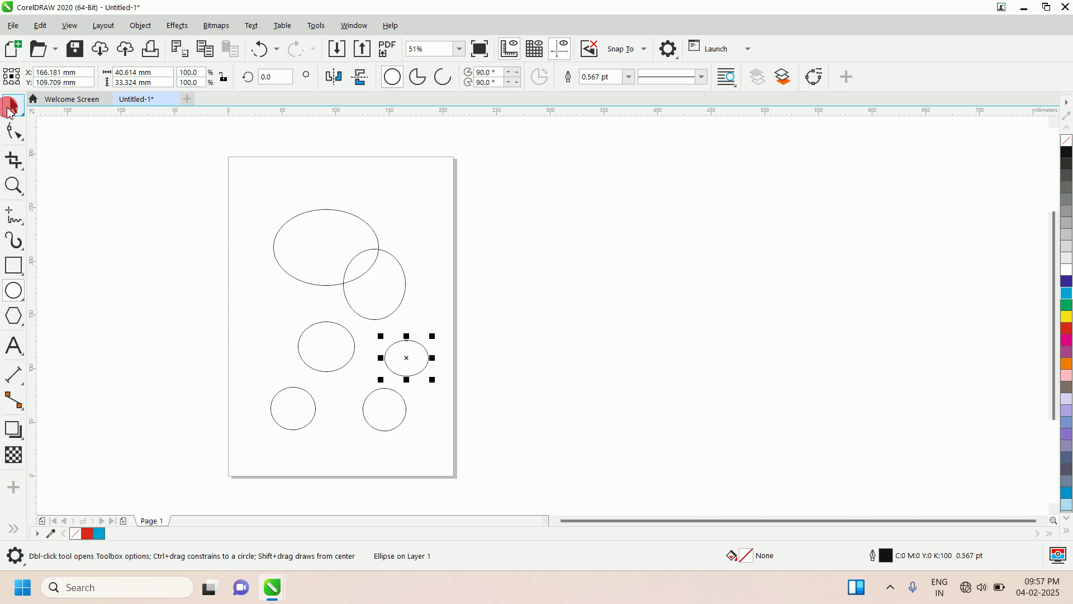
left_click(439, 272)
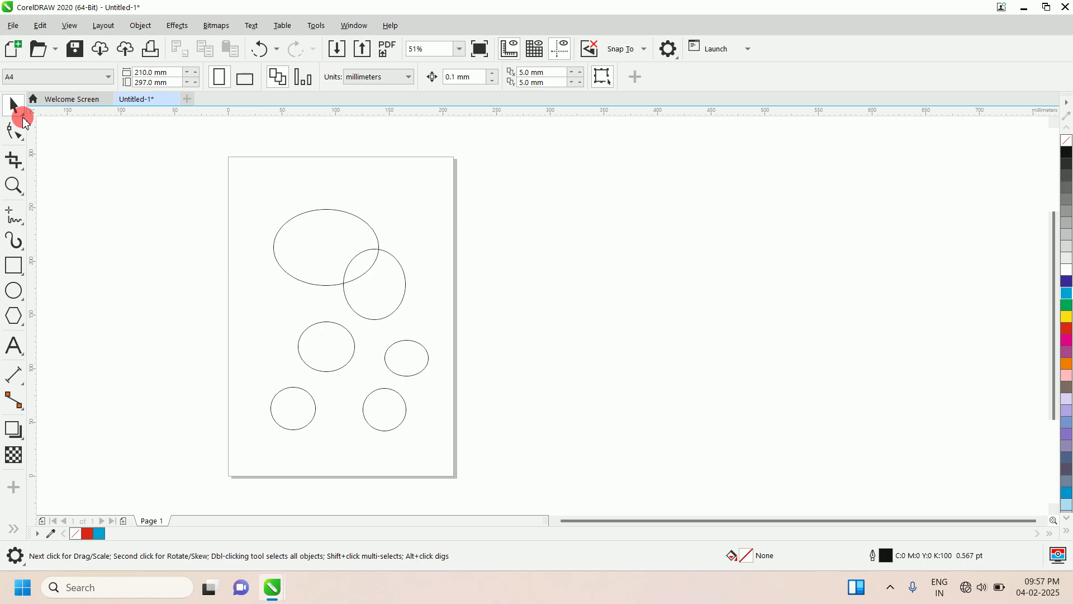
Step: Switch to the Freehand Pick tool and lasso the ellipse overlapping the largest one together with the small ellipse below it
left_click_drag(24, 118, 93, 137)
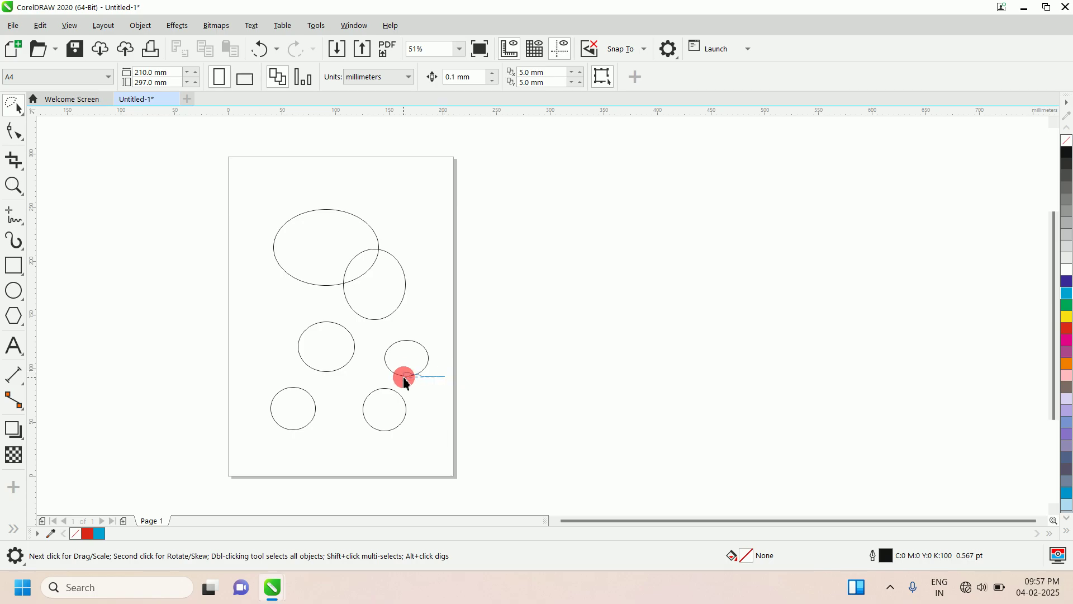
mouse_move(446, 385)
left_mouse_down()
mouse_move(363, 372)
mouse_move(336, 282)
mouse_move(347, 241)
mouse_move(398, 242)
mouse_move(427, 262)
mouse_move(448, 382)
left_mouse_up()
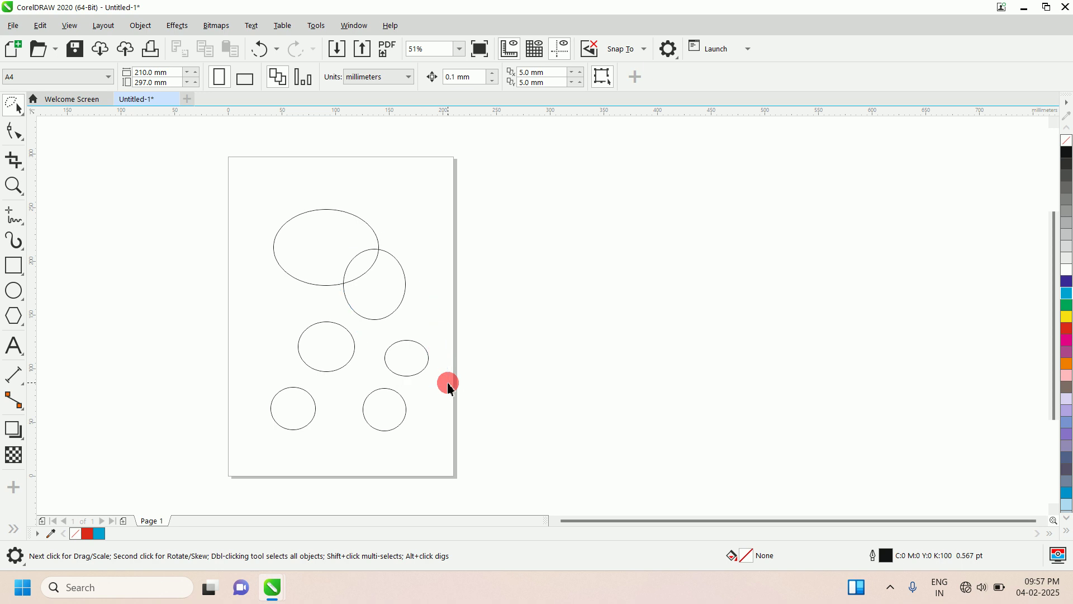
left_click(435, 394)
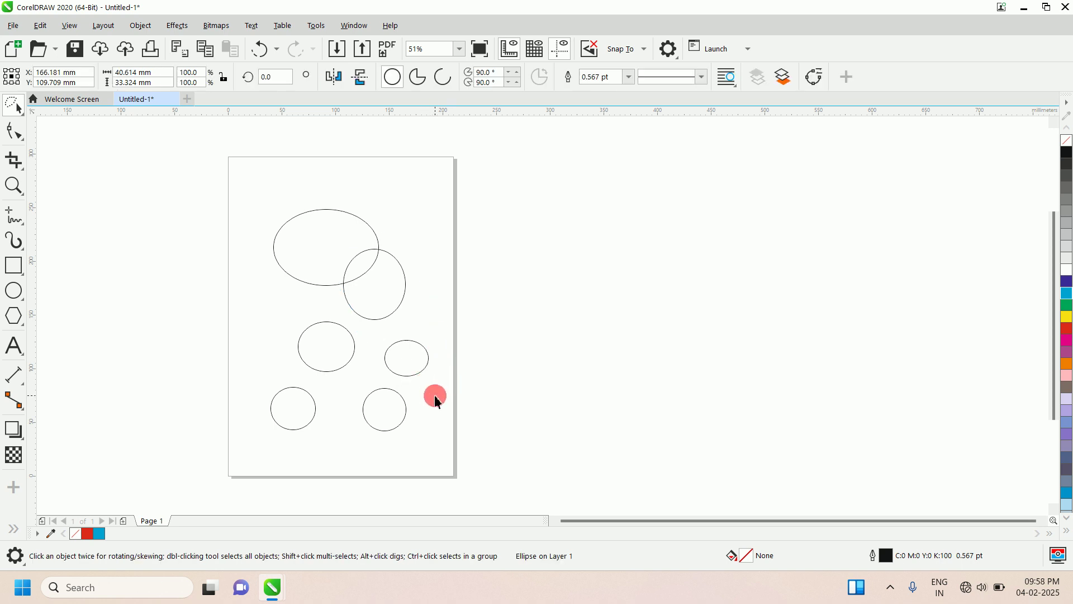
mouse_move(443, 382)
left_mouse_down()
mouse_move(369, 385)
mouse_move(335, 294)
mouse_move(342, 246)
mouse_move(410, 241)
mouse_move(436, 329)
mouse_move(436, 374)
mouse_move(454, 390)
mouse_move(437, 385)
left_mouse_up()
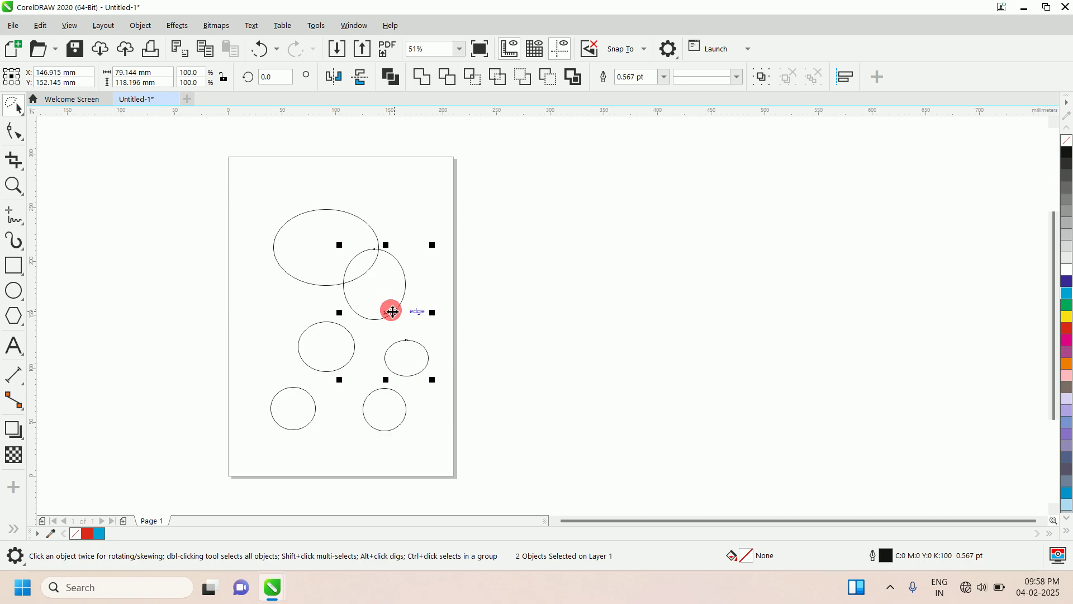
Step: Move the two selected ellipses up toward the page's right edge, clear of the largest ellipse, and fill them with dark blue
left_click_drag(390, 312, 433, 295)
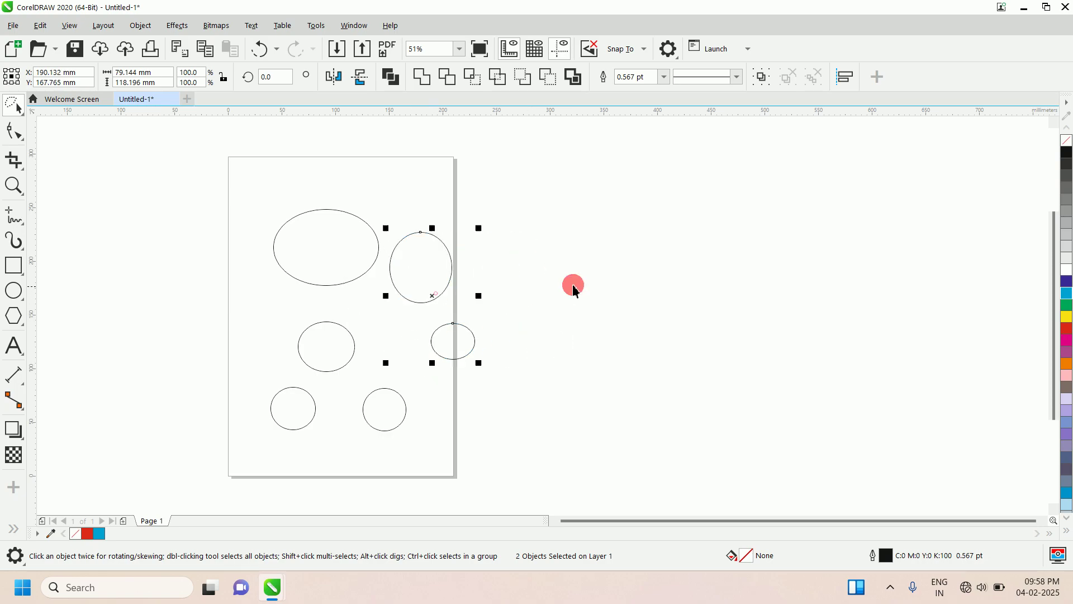
left_click(1065, 282)
left_click_drag(418, 265, 434, 250)
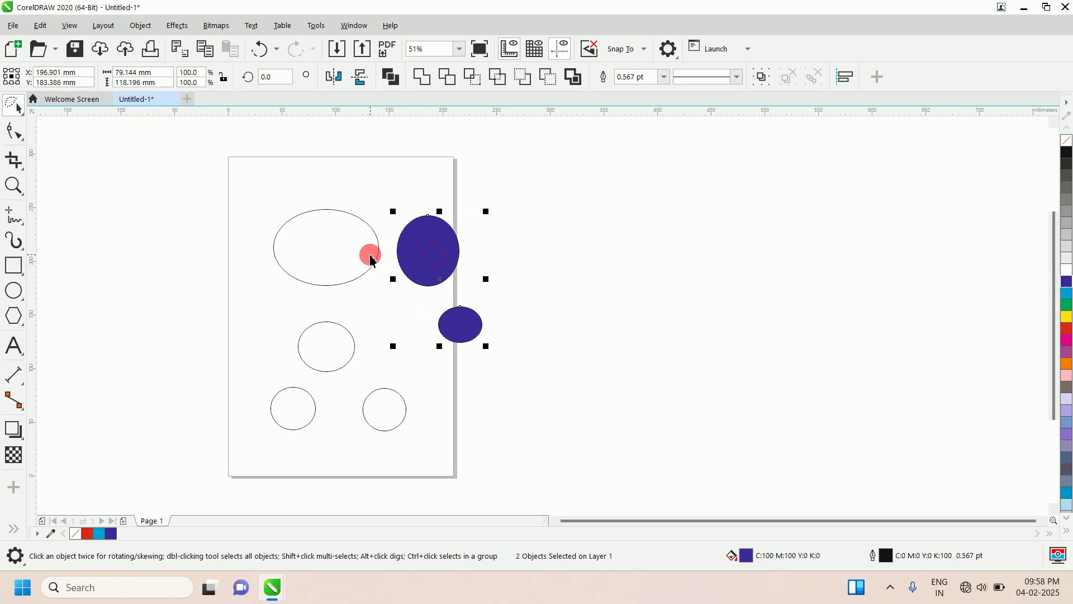
left_click(269, 323)
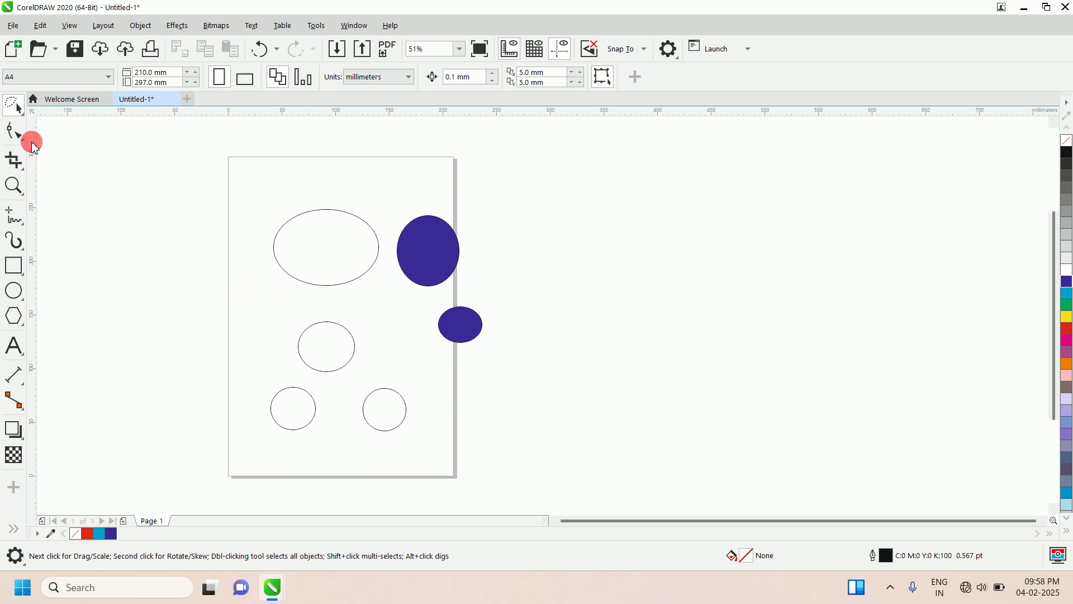
Step: Lasso the larger blue ellipse, the middle ellipse and the lower-left circle with the Freehand Pick tool, leaving out the other shapes
left_click(20, 110)
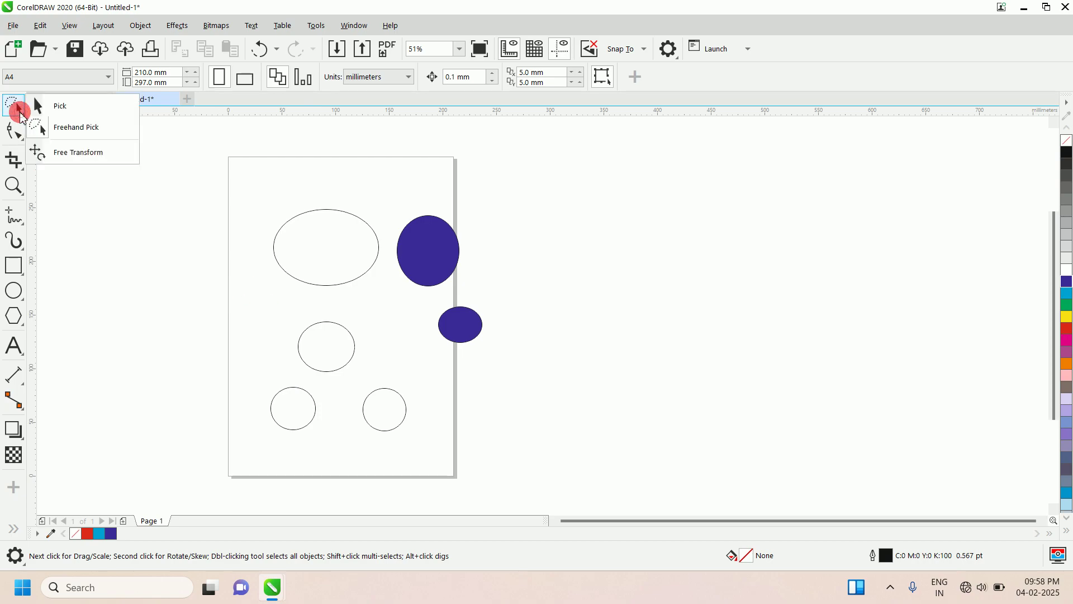
left_click(83, 128)
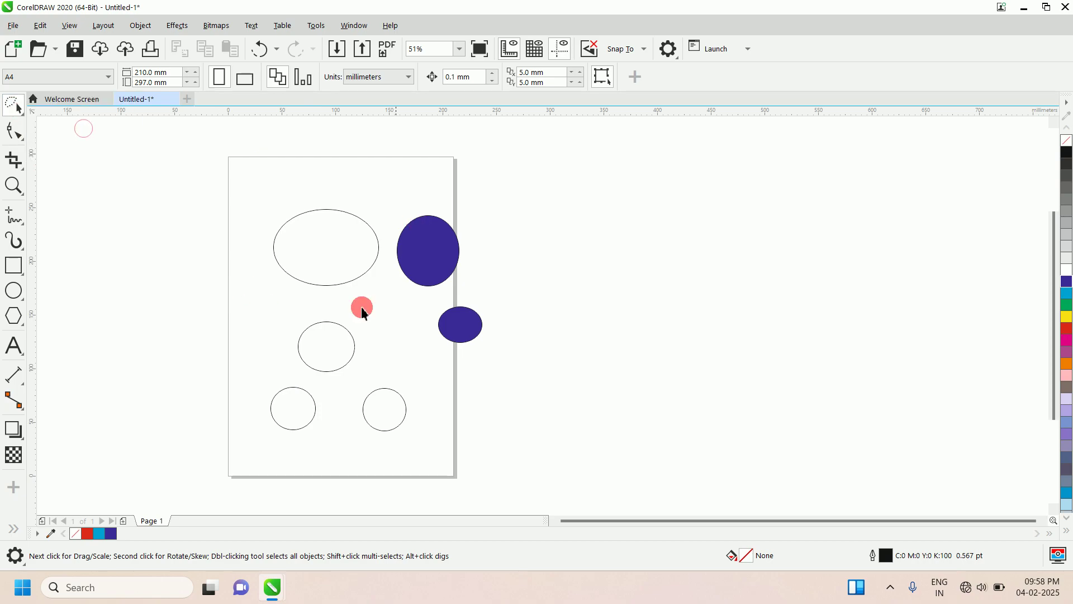
mouse_move(305, 449)
left_mouse_down()
mouse_move(261, 445)
mouse_move(252, 428)
mouse_move(247, 366)
mouse_move(274, 321)
left_mouse_up()
left_click_drag(337, 306, 359, 296)
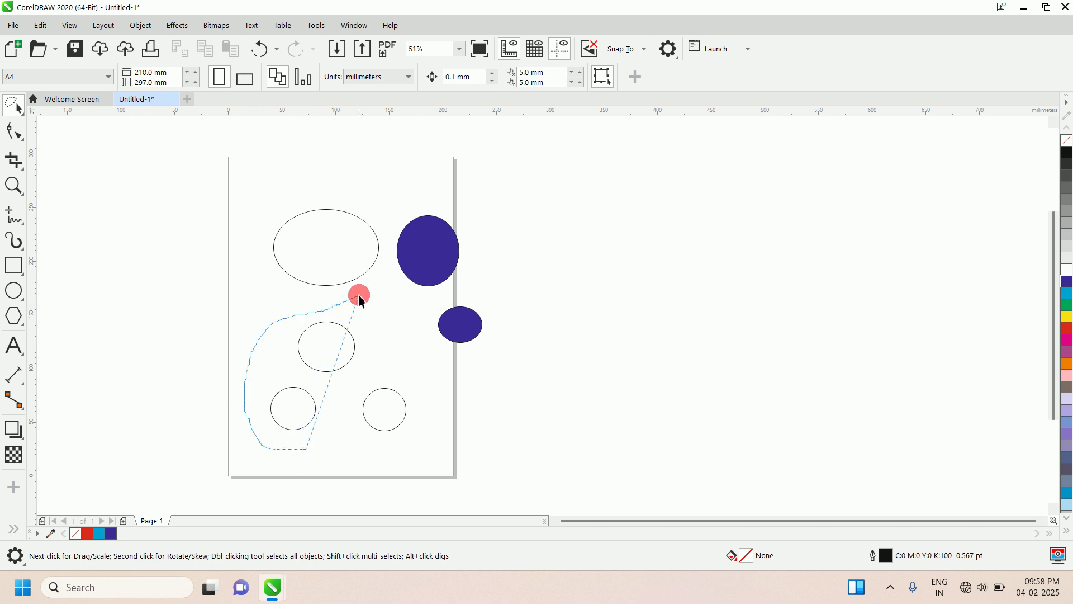
mouse_move(385, 263)
left_mouse_down()
mouse_move(397, 214)
mouse_move(423, 200)
mouse_move(463, 220)
left_mouse_up()
mouse_move(479, 257)
left_mouse_down()
mouse_move(437, 311)
mouse_move(356, 362)
left_mouse_up()
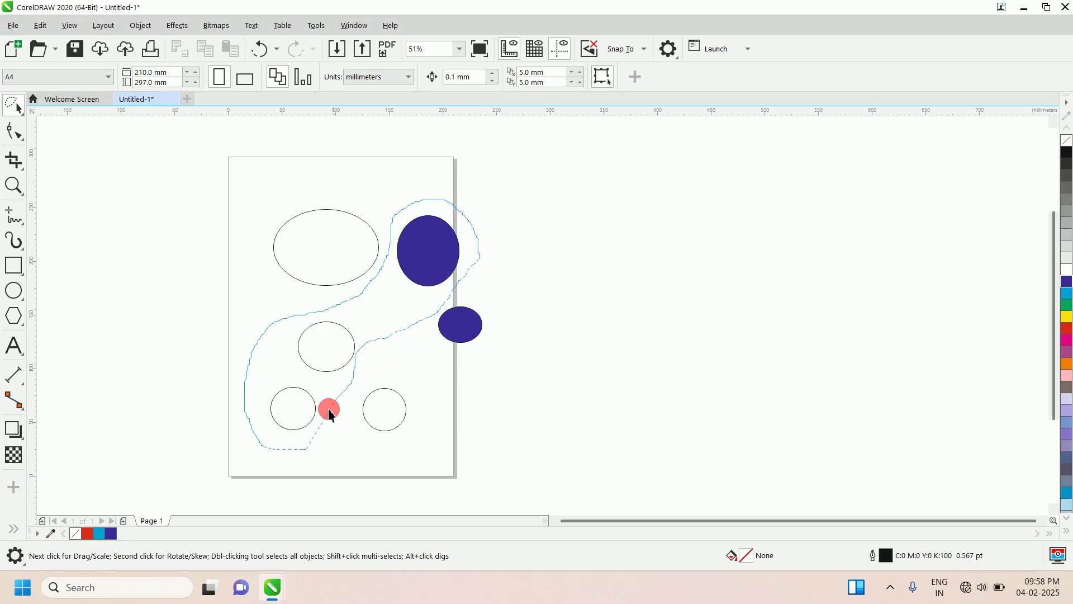
left_click_drag(277, 459, 264, 445)
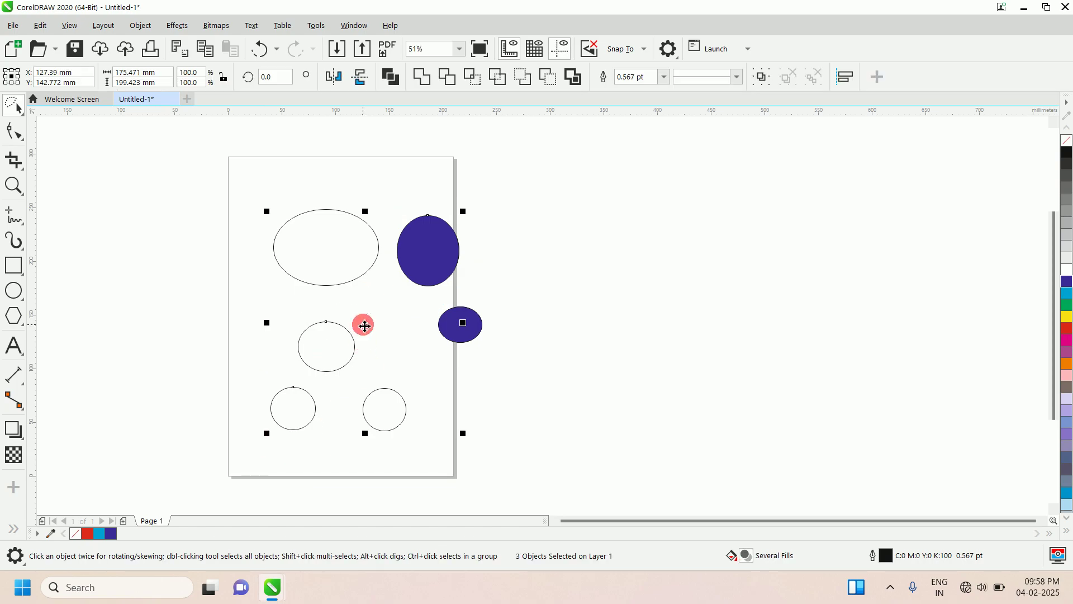
Step: Move the three selected ellipses off the page to its right, filled with red and scaled down to about 46%
left_click_drag(364, 326, 615, 277)
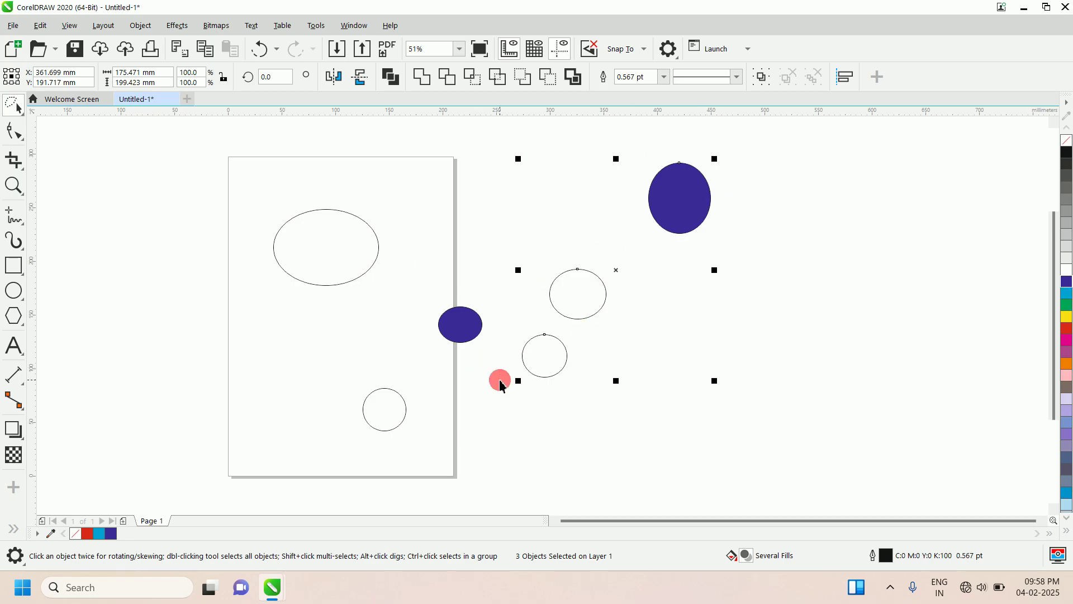
left_click(1067, 329)
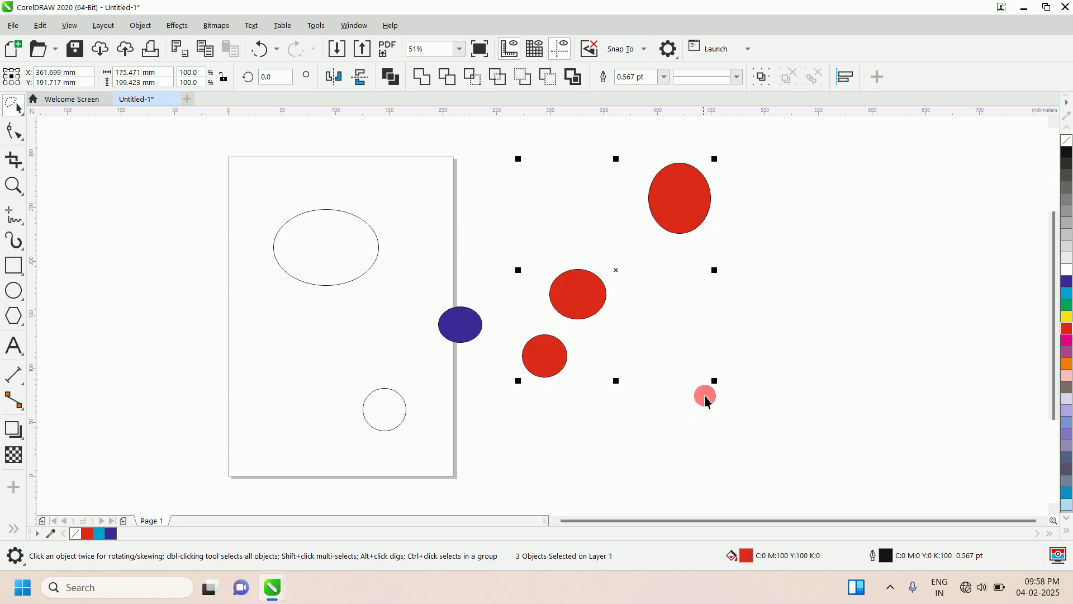
left_click_drag(715, 380, 613, 277)
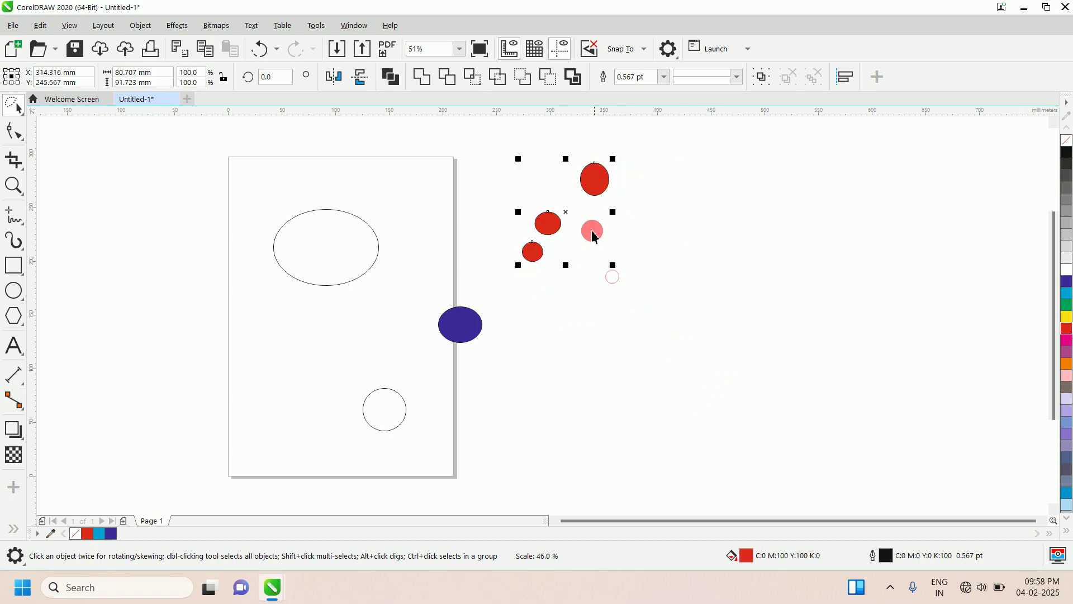
Step: Rotate the three red ellipses together about 136° counterclockwise, skew them slightly horizontally and deselect them
left_click(566, 214)
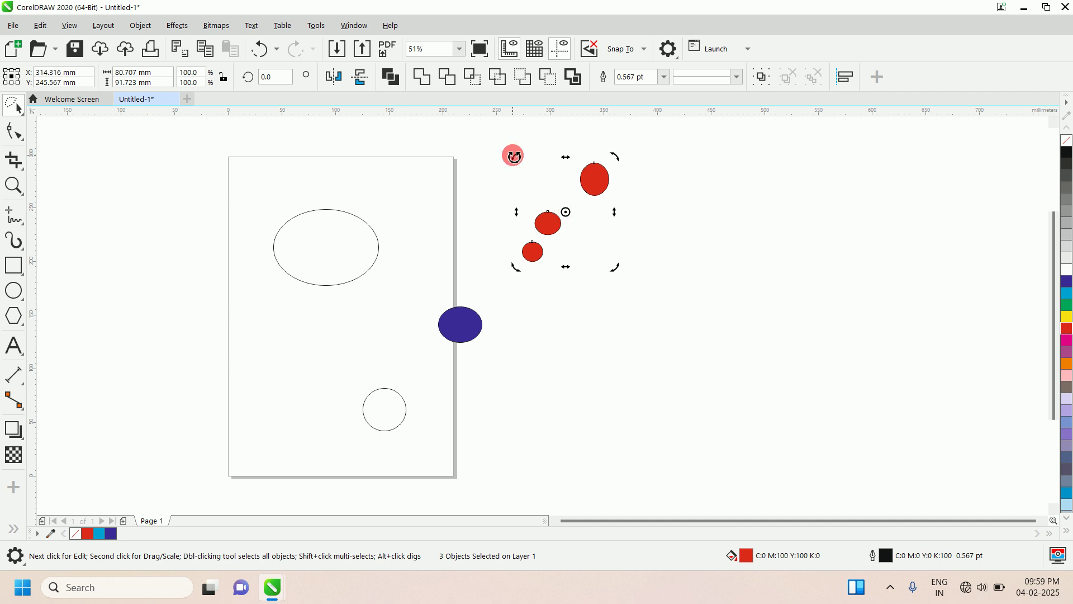
left_click_drag(513, 155, 563, 290)
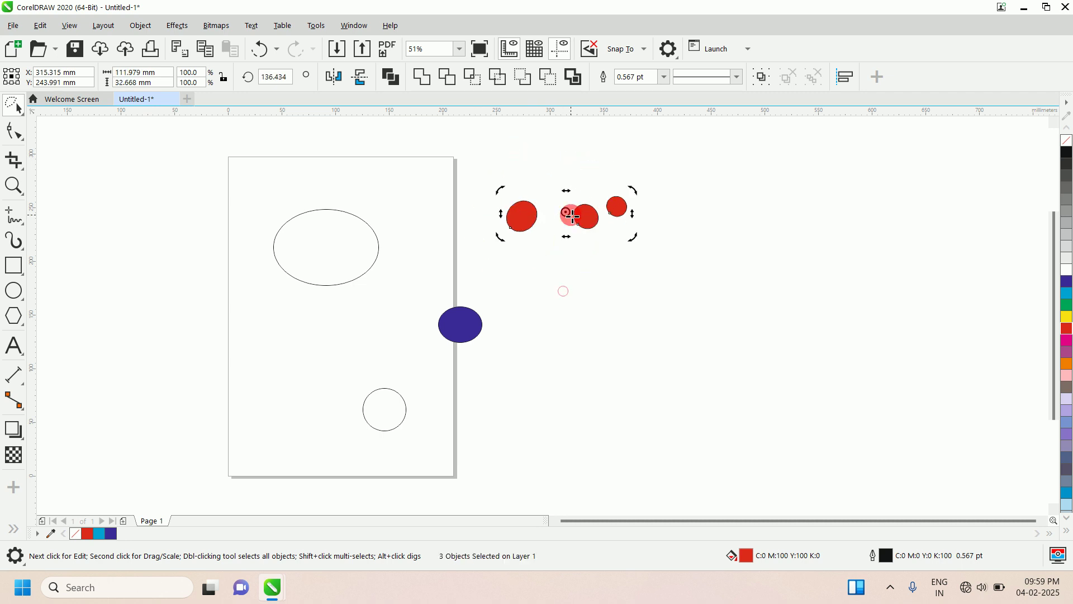
mouse_move(560, 193)
left_mouse_down()
mouse_move(676, 194)
mouse_move(565, 186)
left_mouse_up()
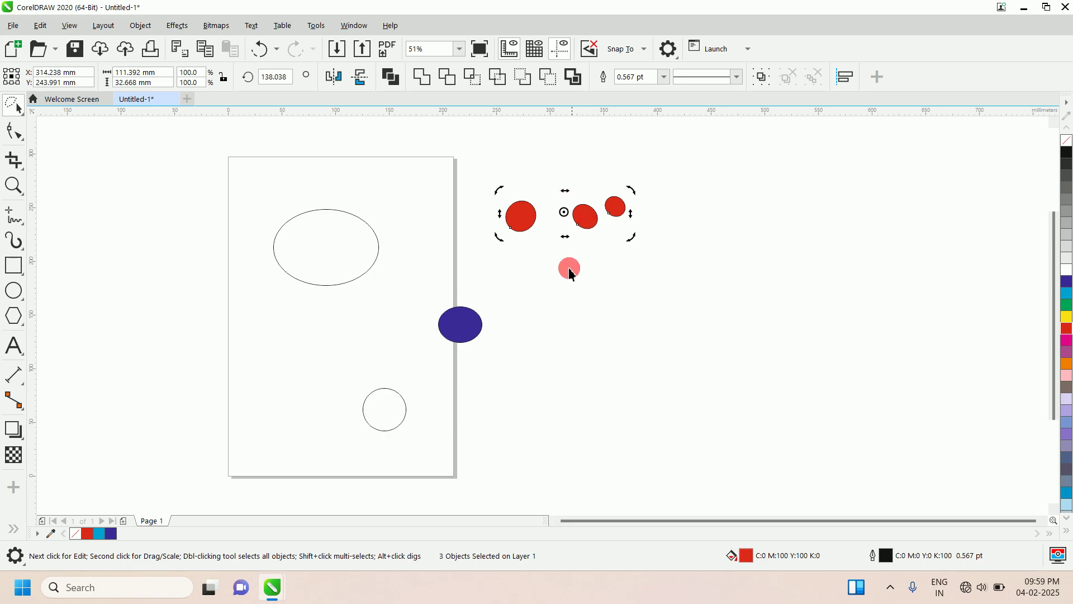
left_click(408, 228)
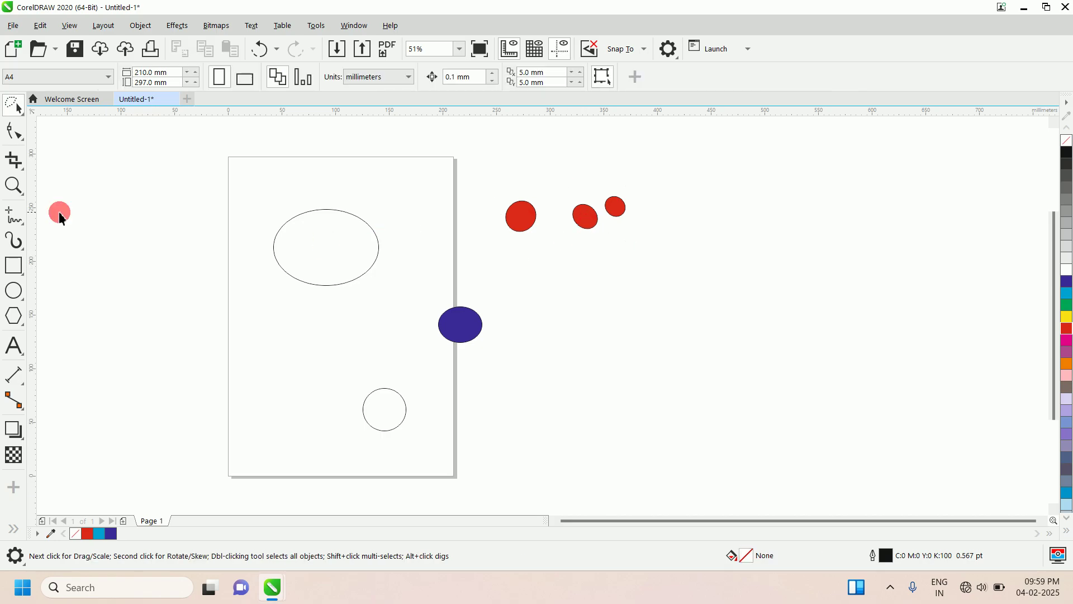
Step: Switch back to the Pick tool, select all six shapes with a marquee and delete them
left_click(18, 114)
mouse_move(21, 113)
left_mouse_down()
mouse_move(66, 126)
mouse_move(78, 162)
mouse_move(216, 161)
left_mouse_up()
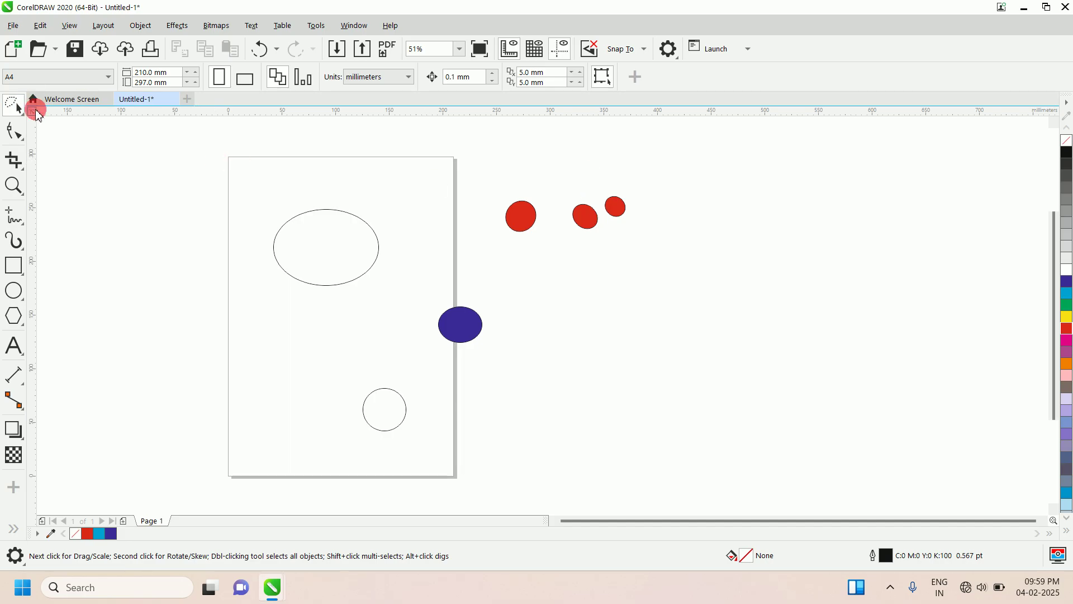
left_click_drag(22, 119, 65, 108)
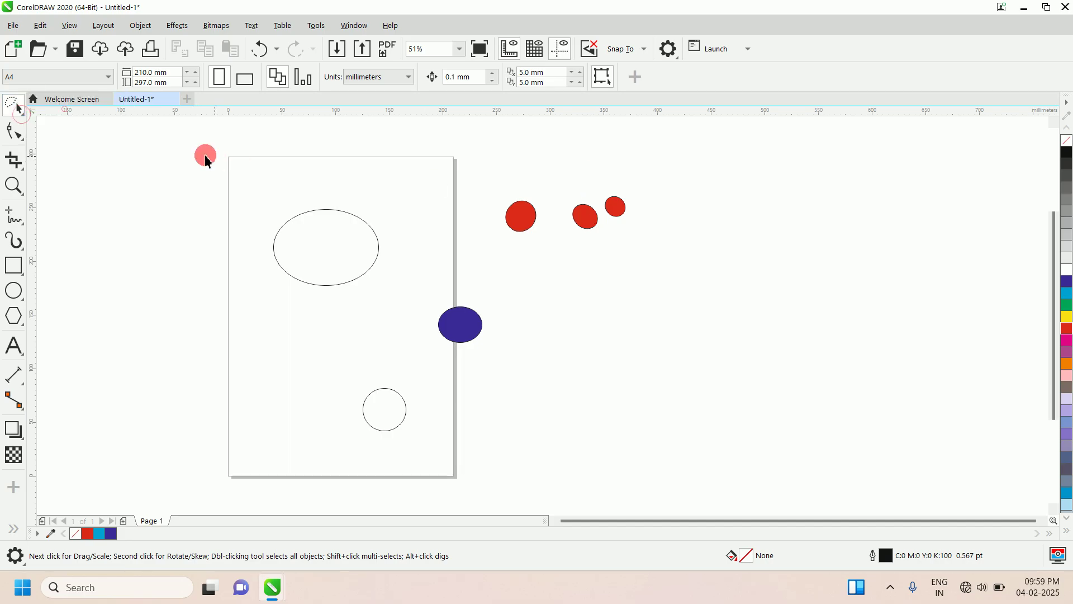
left_click_drag(147, 130, 667, 503)
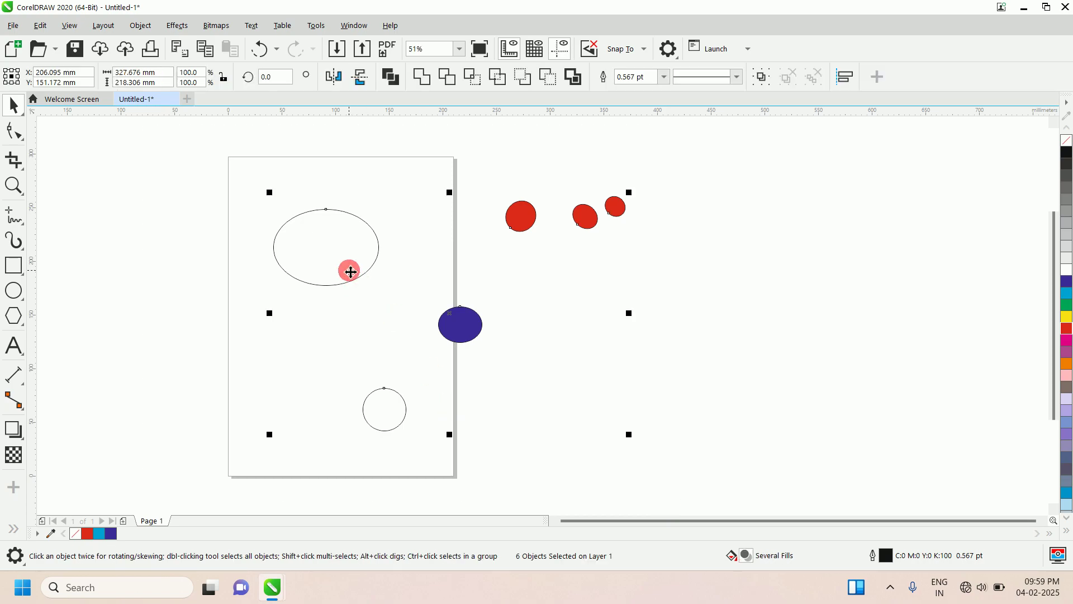
key("Delete")
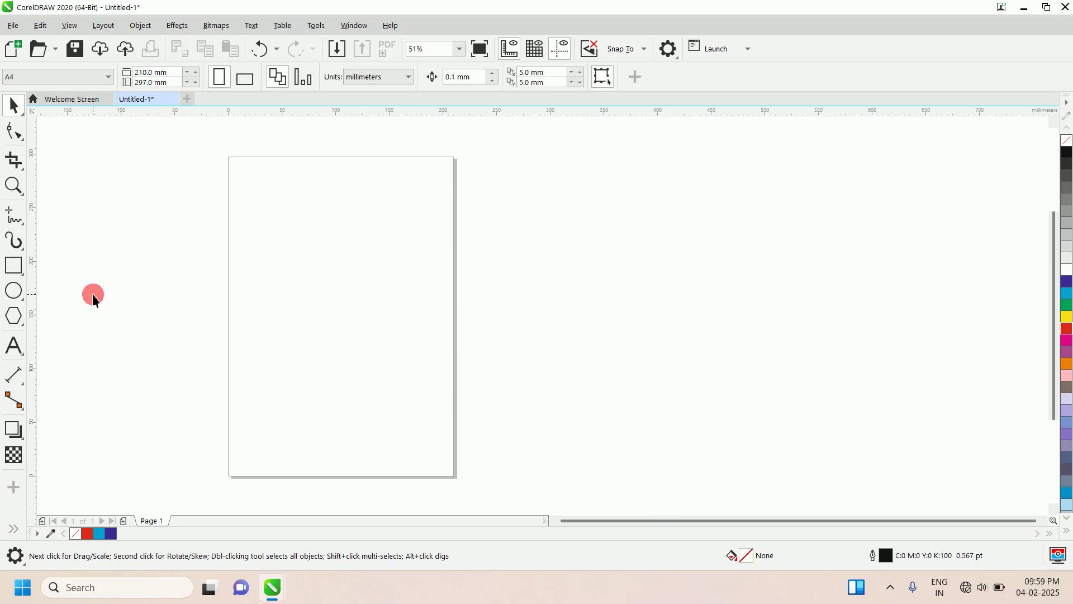
Step: Draw a rectangle about 112 × 132 mm near the middle of the page
mouse_move(27, 121)
left_mouse_down()
mouse_move(24, 110)
mouse_move(82, 139)
mouse_move(72, 153)
mouse_move(163, 158)
left_mouse_up()
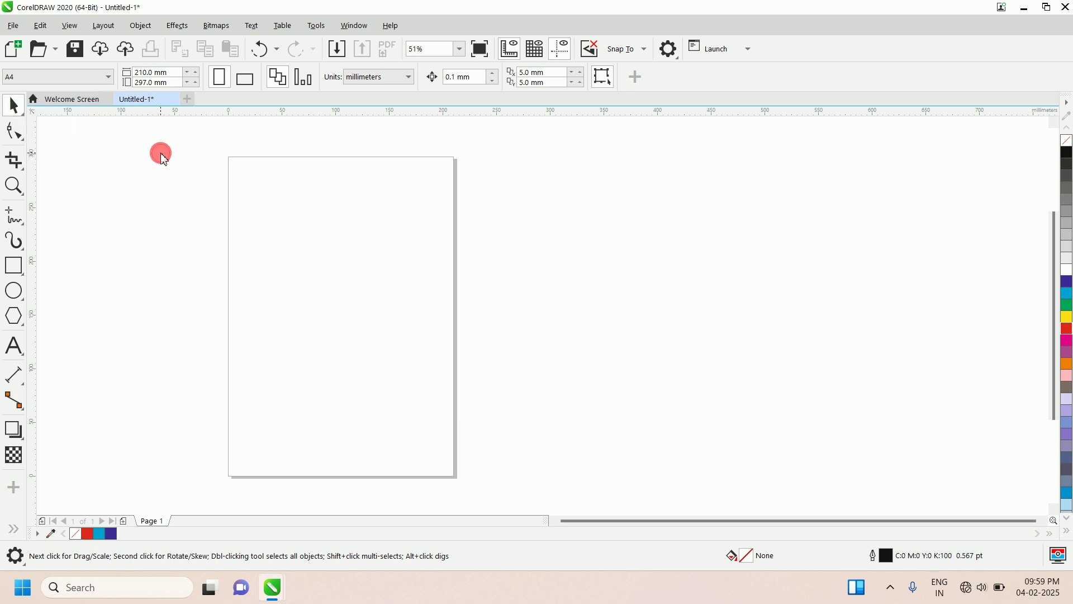
left_click(15, 266)
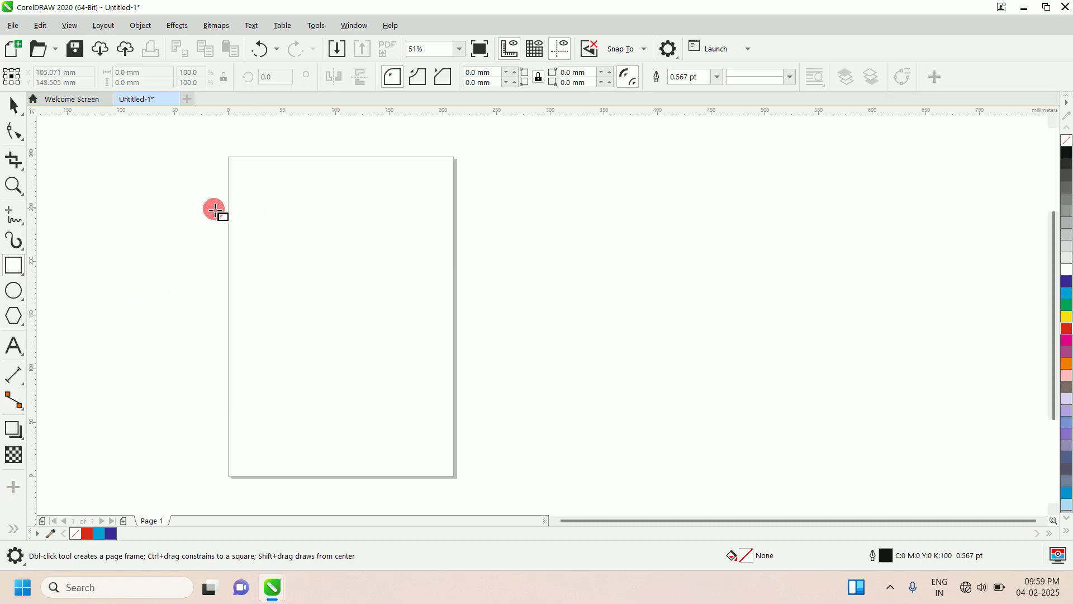
left_click_drag(292, 217, 412, 358)
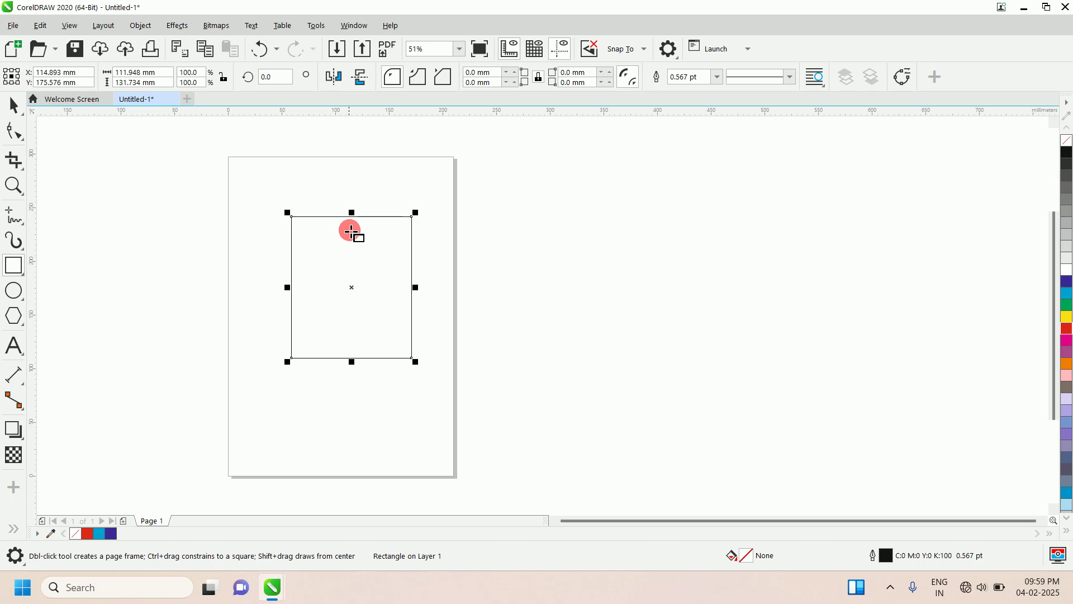
Step: Stretch the rectangle from its top, bottom and left sides to about 138.5 × 168 mm
left_click_drag(352, 213, 353, 177)
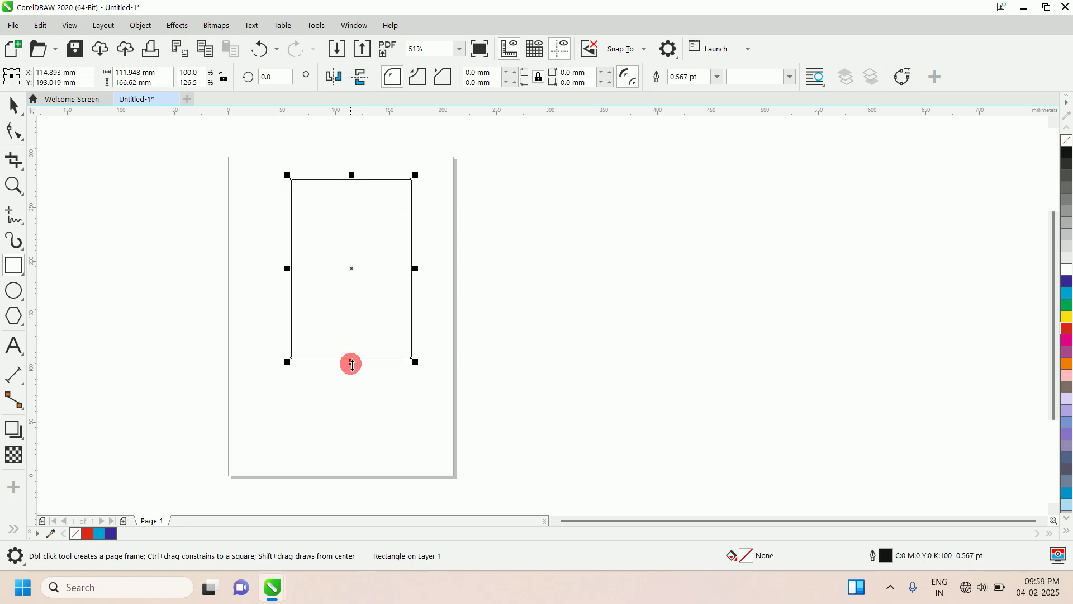
left_click_drag(352, 362, 352, 408)
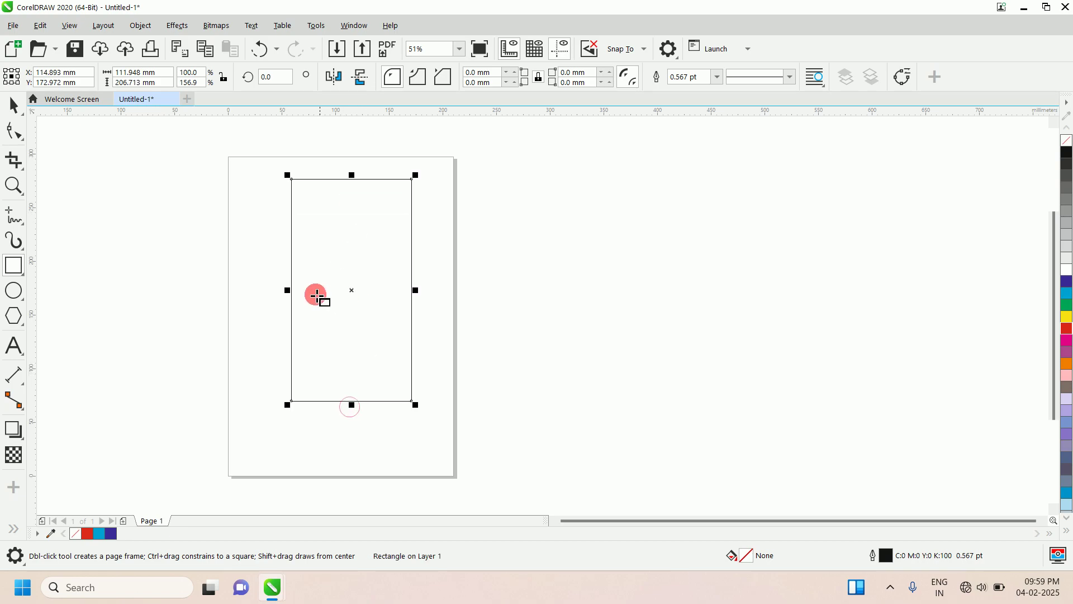
left_click_drag(281, 289, 257, 289)
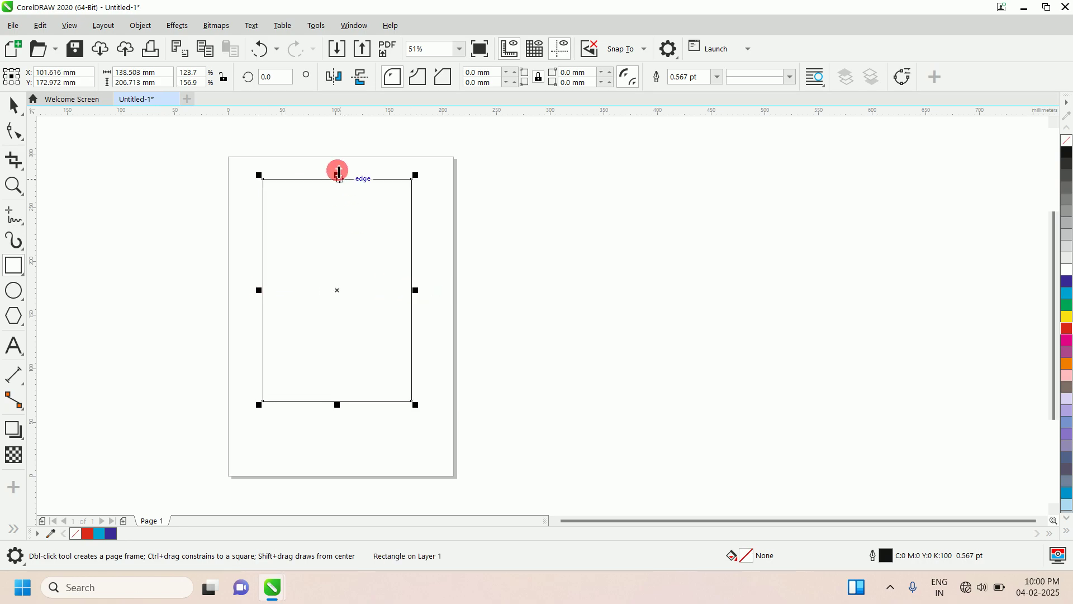
left_click_drag(337, 175, 338, 217)
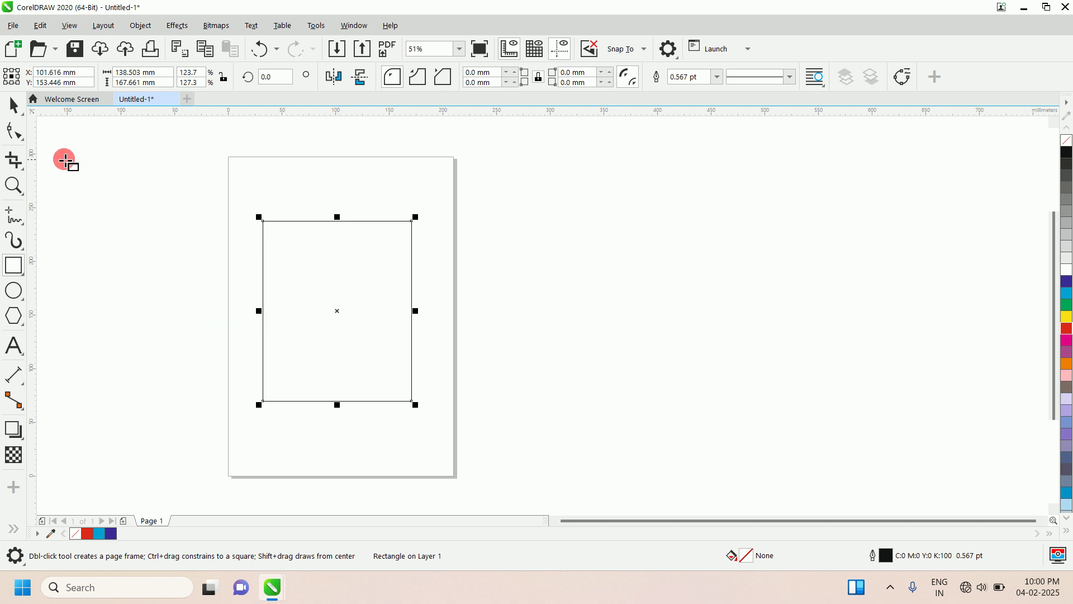
Step: Switch to the Free Transform tool in free scale mode and stretch the rectangle to about 563 × 120 mm
mouse_move(17, 115)
left_mouse_down()
mouse_move(58, 115)
mouse_move(57, 161)
mouse_move(83, 162)
left_mouse_up()
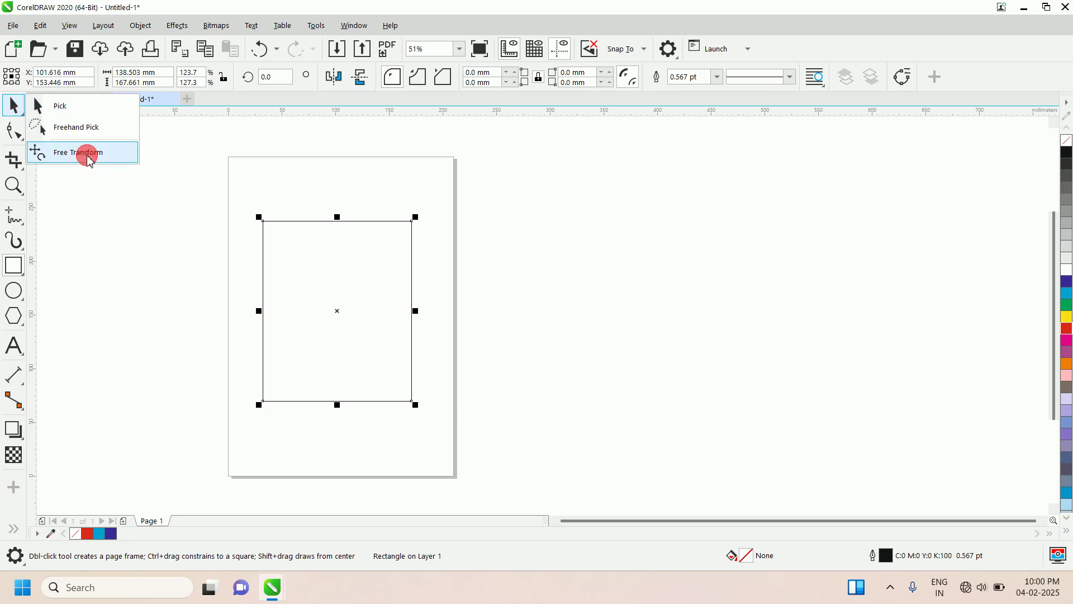
left_click_drag(89, 158, 89, 159)
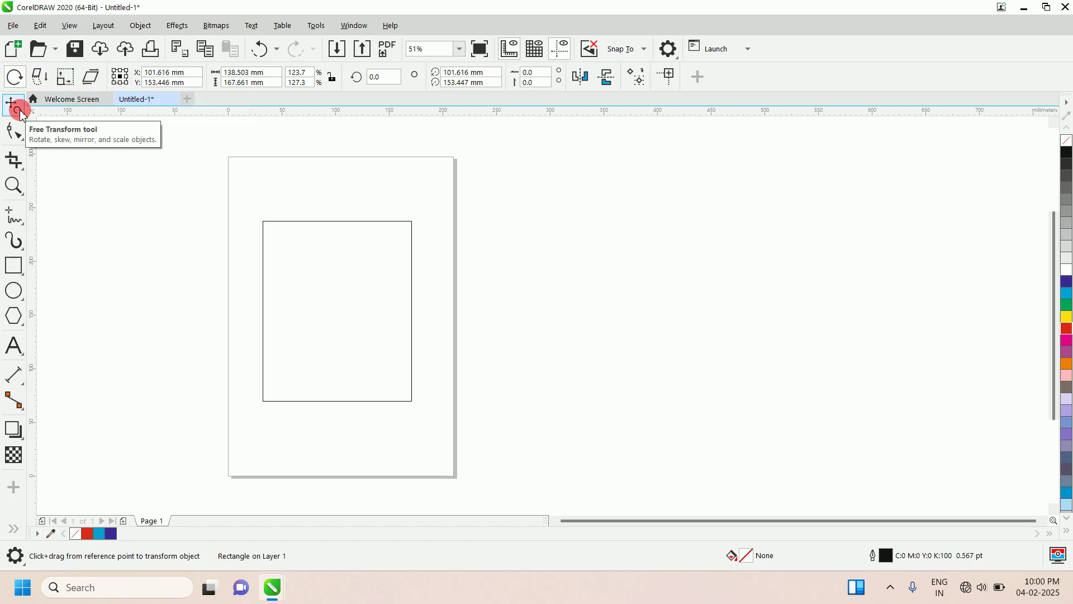
left_click(64, 80)
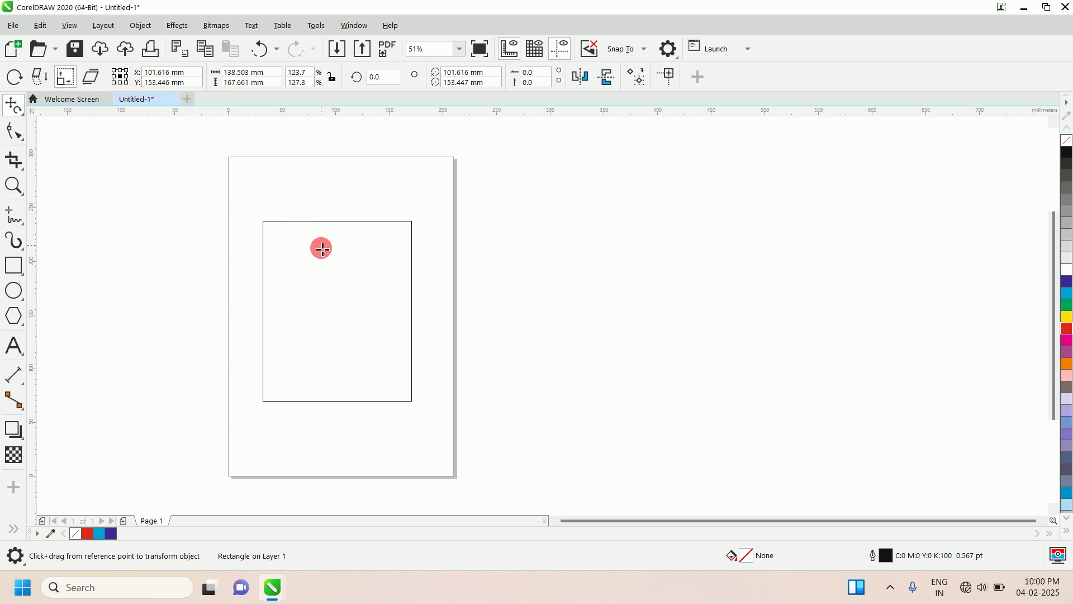
mouse_move(337, 254)
left_mouse_down()
mouse_move(336, 219)
mouse_move(340, 287)
mouse_move(341, 255)
mouse_move(341, 275)
mouse_move(339, 261)
mouse_move(305, 261)
mouse_move(413, 262)
mouse_move(357, 251)
mouse_move(360, 156)
mouse_move(359, 182)
left_mouse_up()
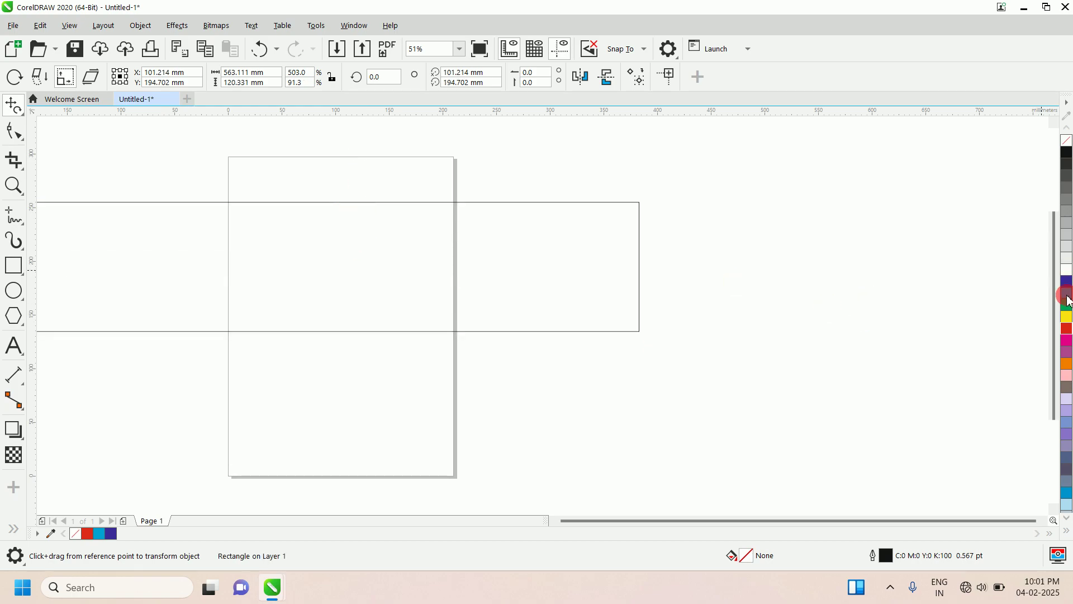
Step: Fill the rectangle with cyan and free-scale it to about 211 × 127 mm
left_click(1068, 296)
left_click_drag(403, 266, 345, 263)
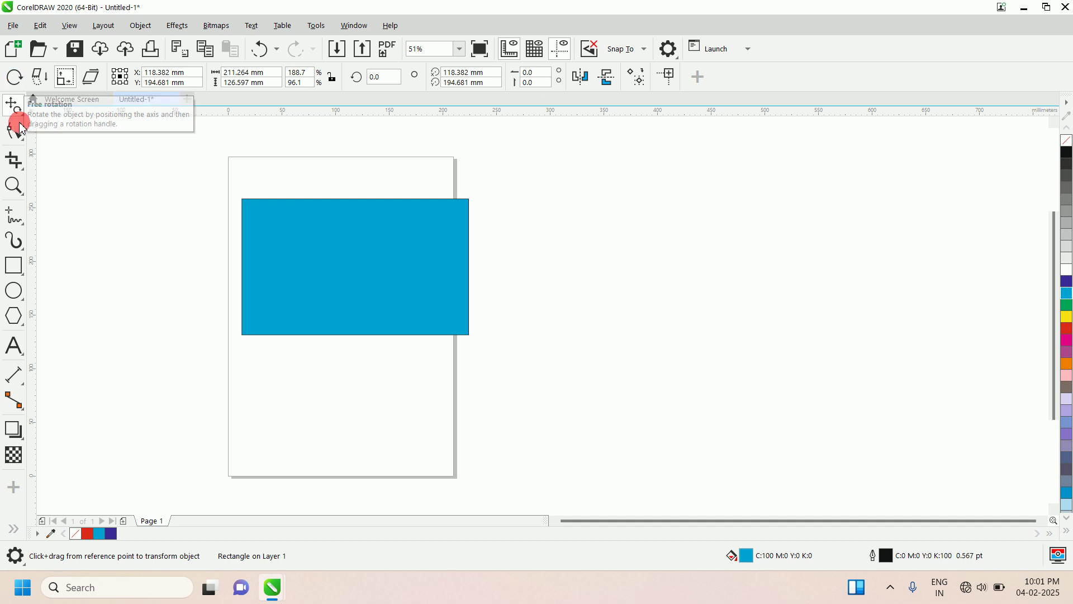
Step: Rotate the cyan rectangle several times about different pivot points with Free rotation, ending at about 346.5°
left_click(19, 86)
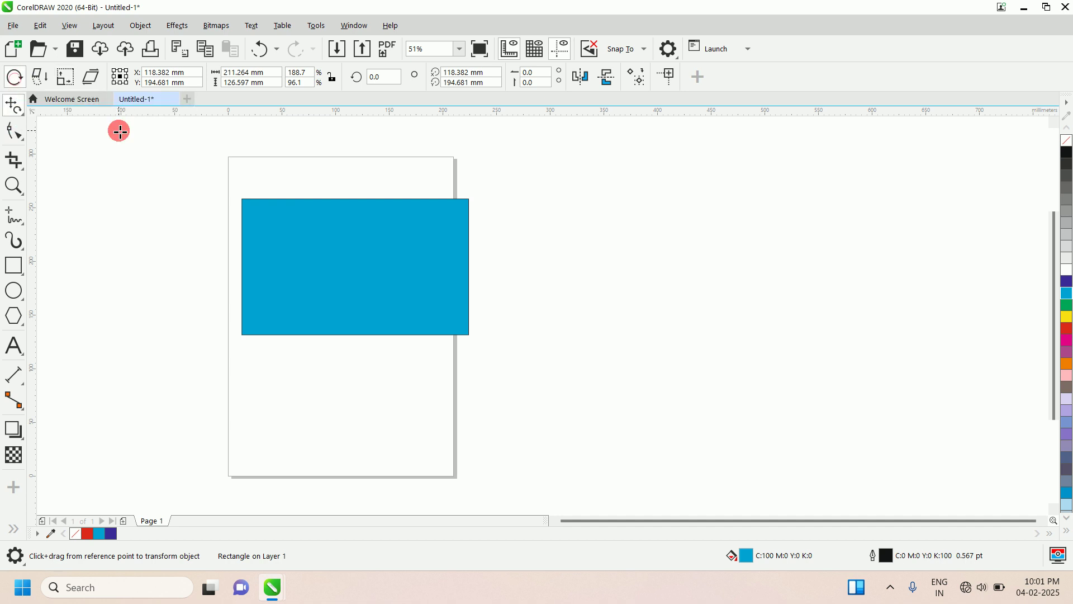
left_click_drag(362, 269, 400, 257)
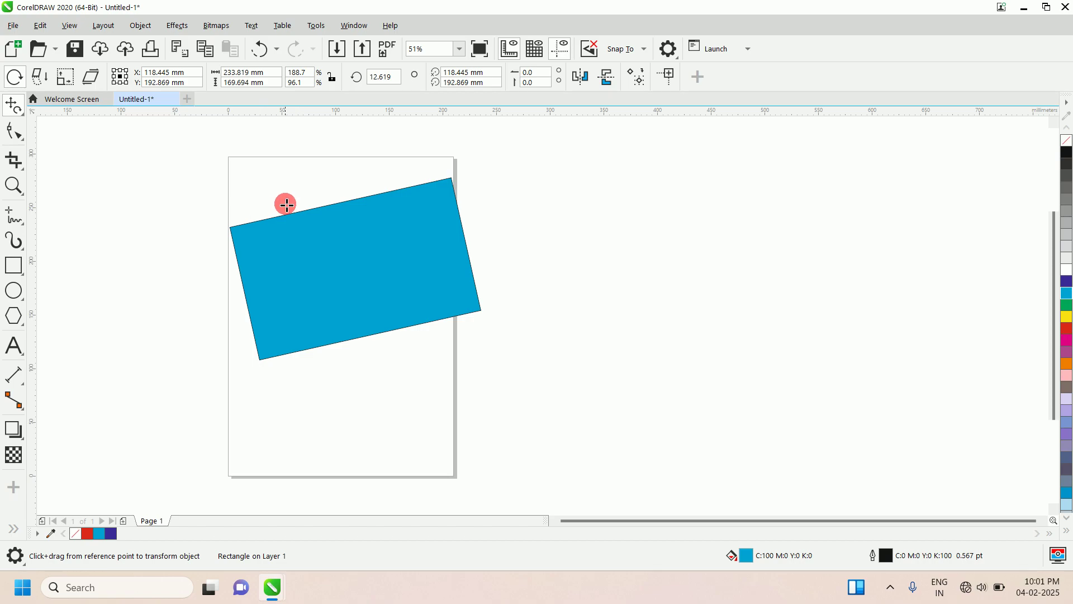
left_click_drag(258, 205, 287, 200)
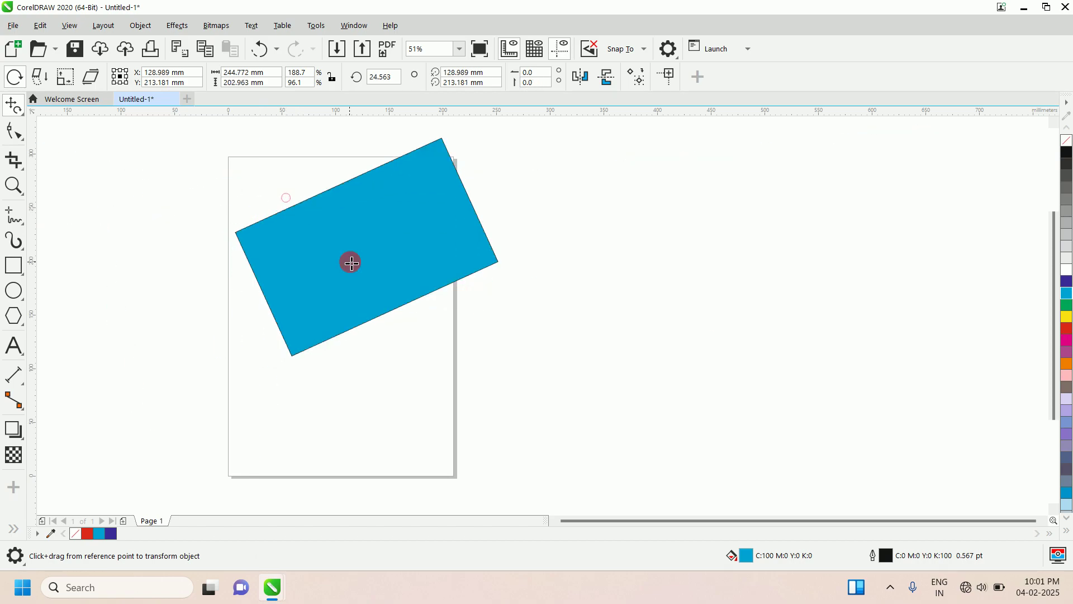
left_click_drag(294, 366, 465, 385)
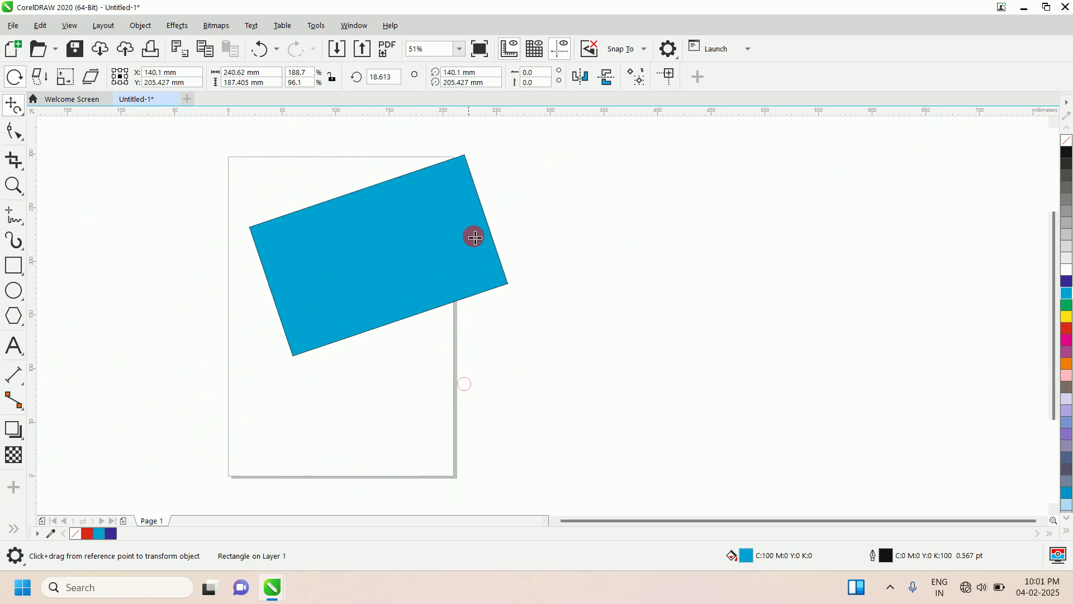
left_click_drag(493, 211, 529, 218)
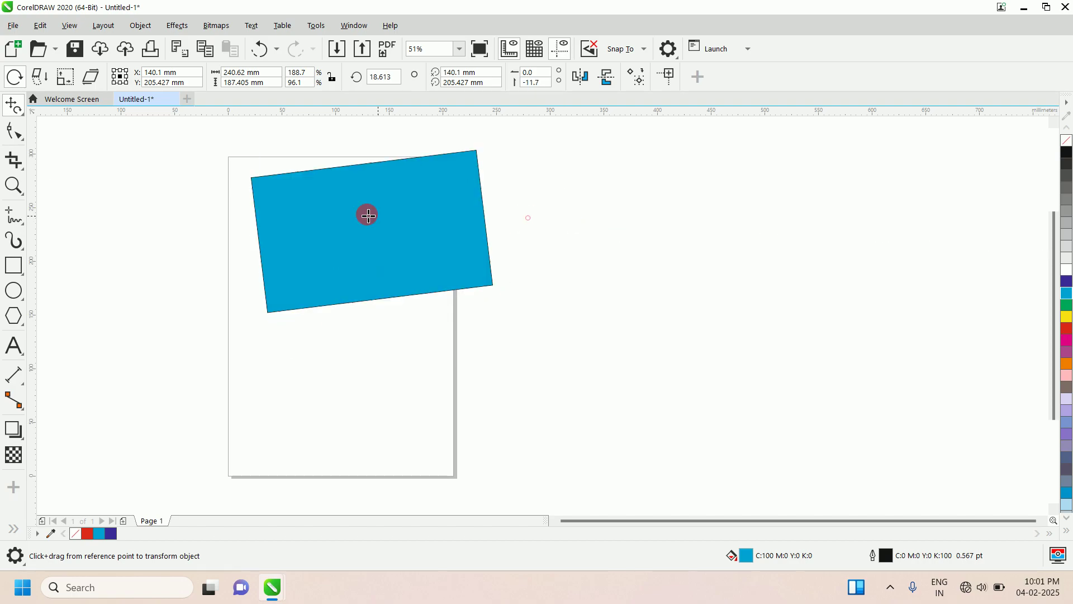
left_click_drag(325, 220, 359, 239)
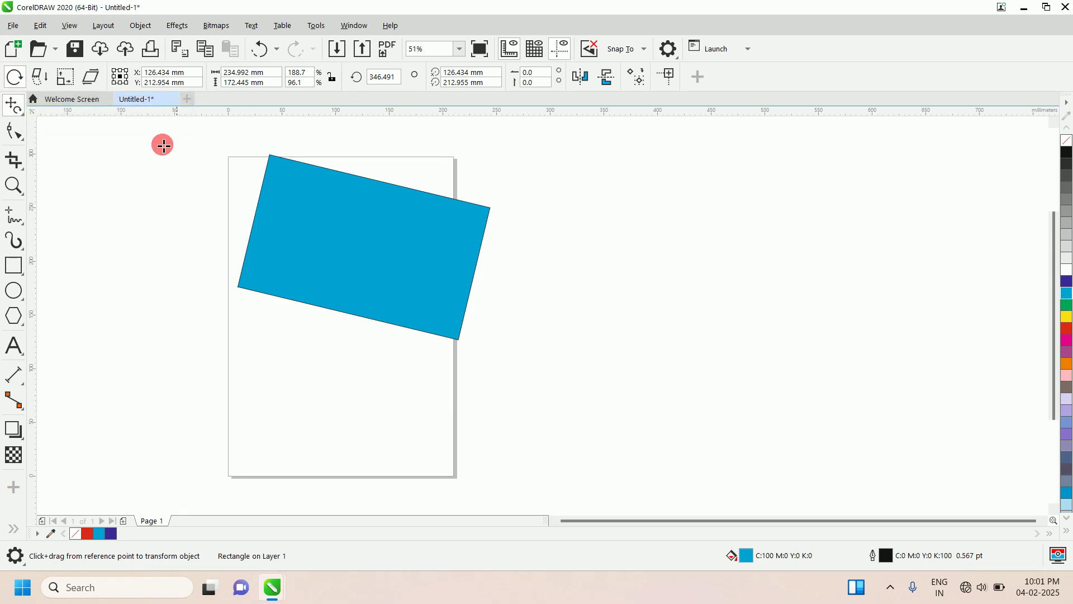
Step: Free-skew the rotated cyan rectangle into a slanted parallelogram about 272.5 × 243 mm
left_click(49, 81)
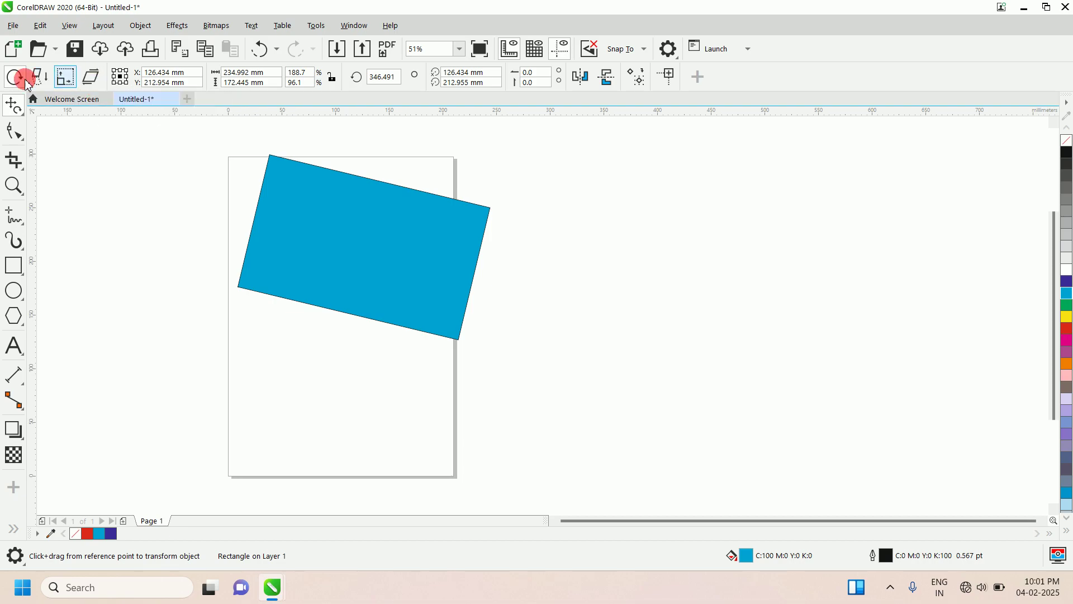
left_click(92, 80)
left_click_drag(374, 179, 483, 197)
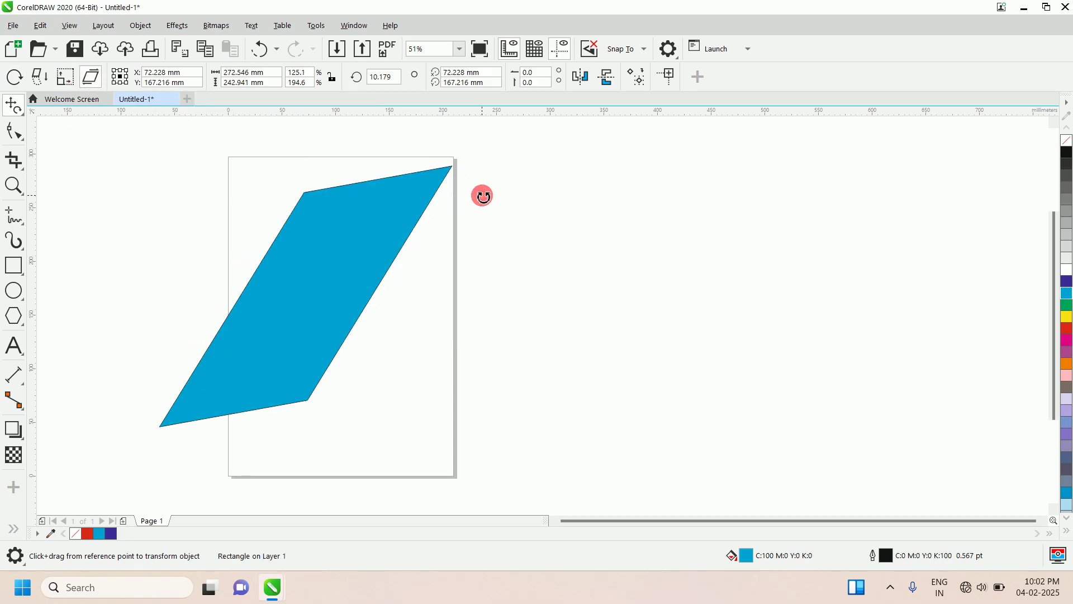
left_click(20, 115)
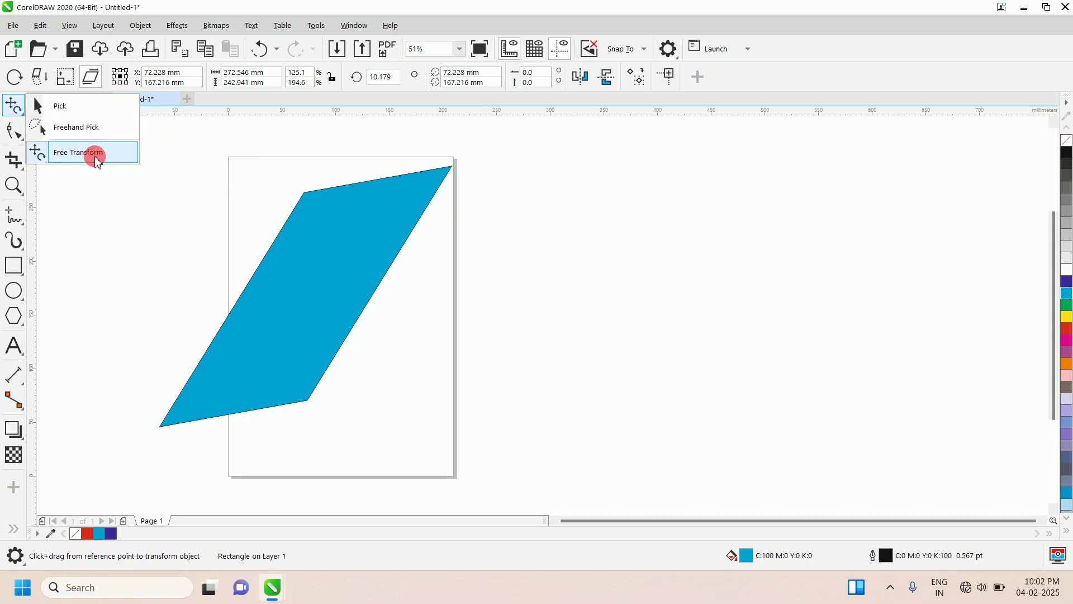
left_click(165, 160)
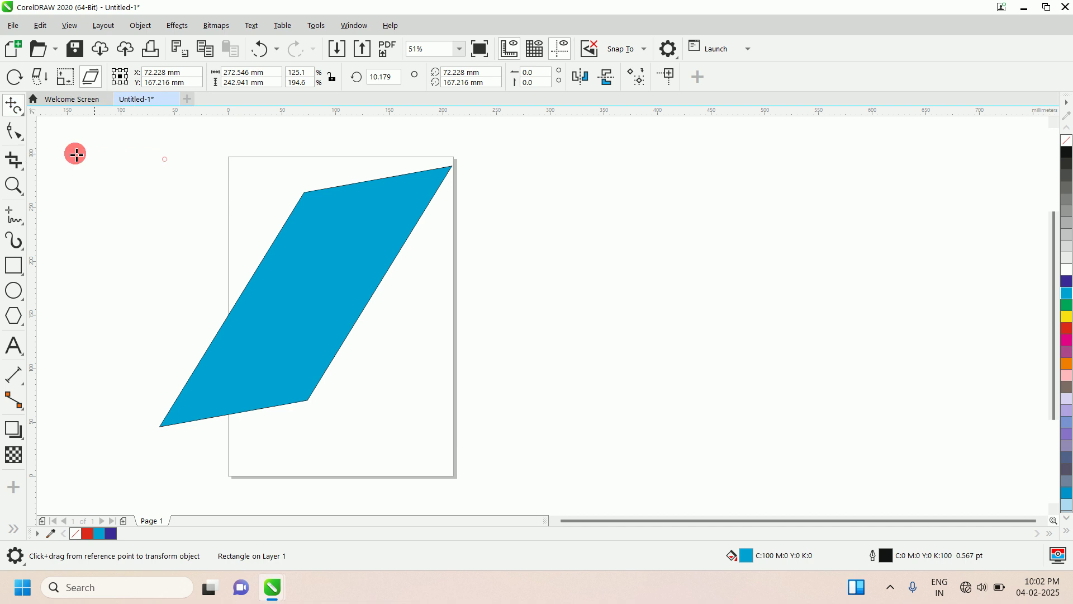
left_click(20, 137)
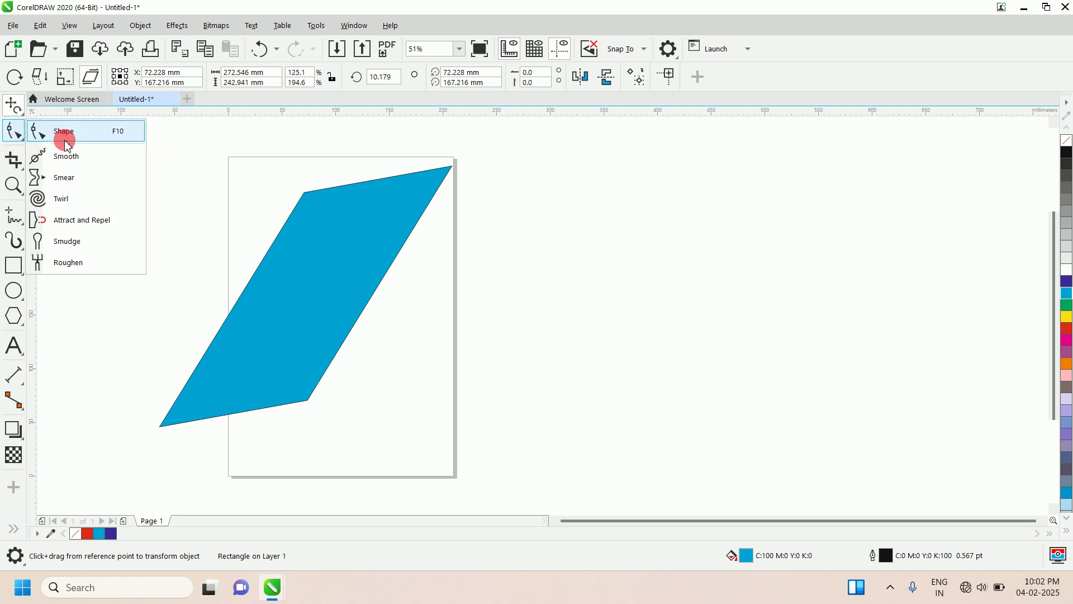
left_click(176, 147)
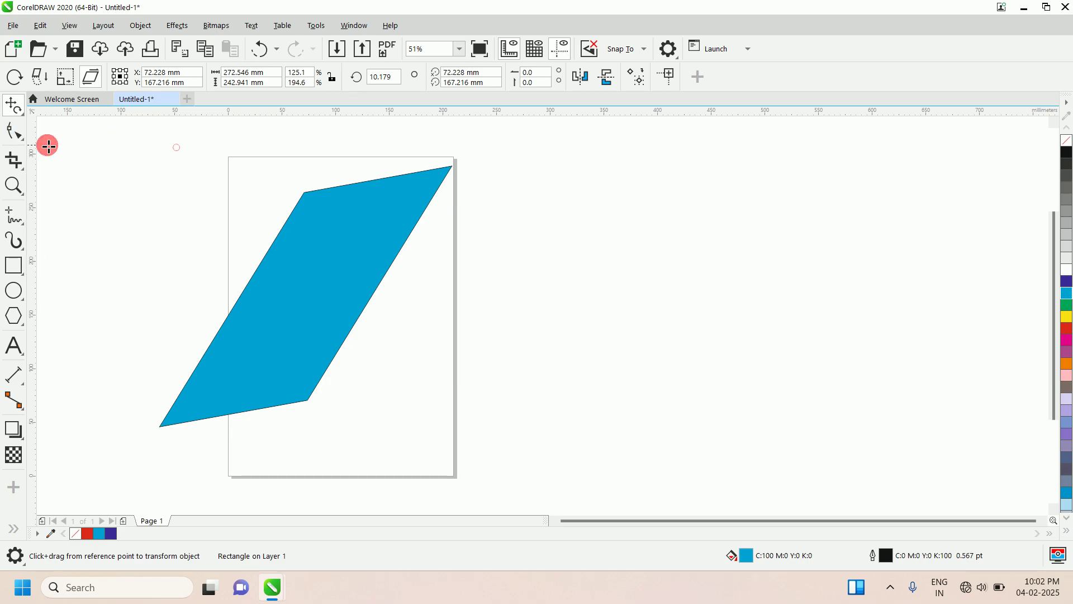
Step: Switch to the Pick tool and delete the skewed cyan shape
left_click(19, 109)
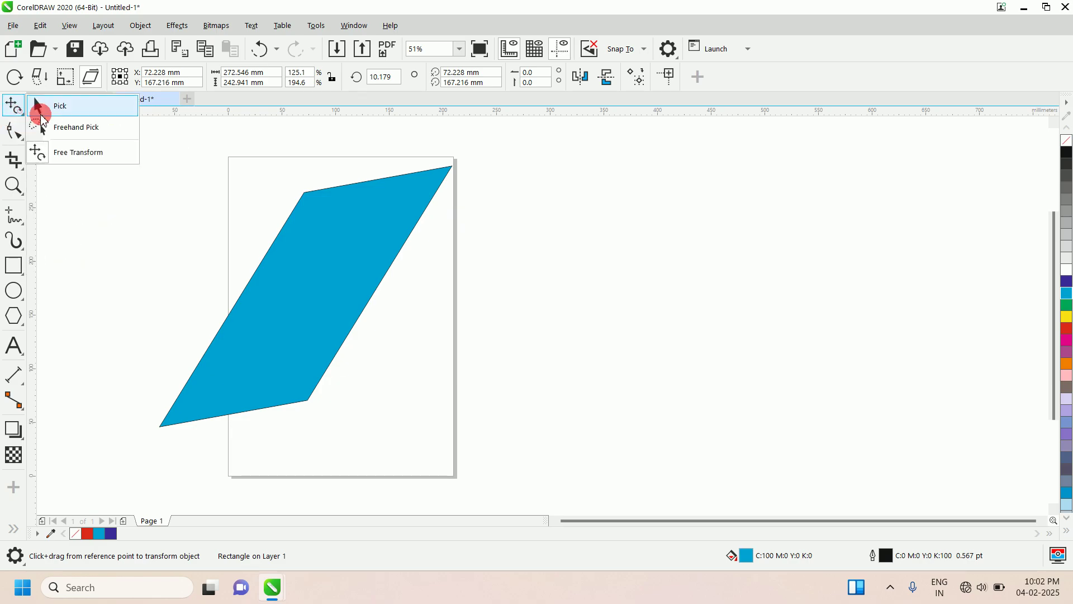
left_click(52, 112)
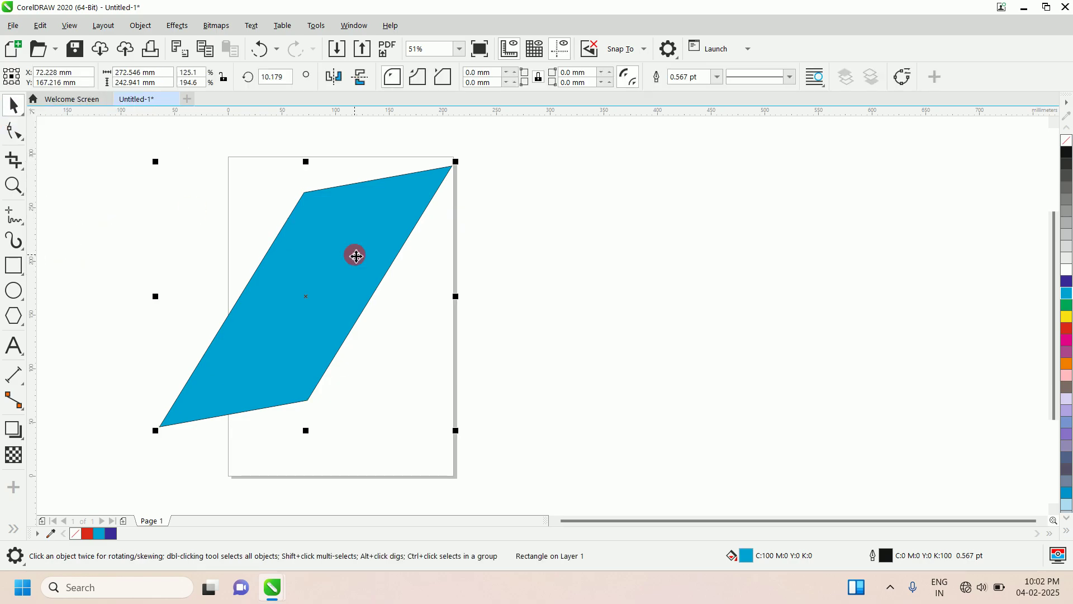
key("Delete")
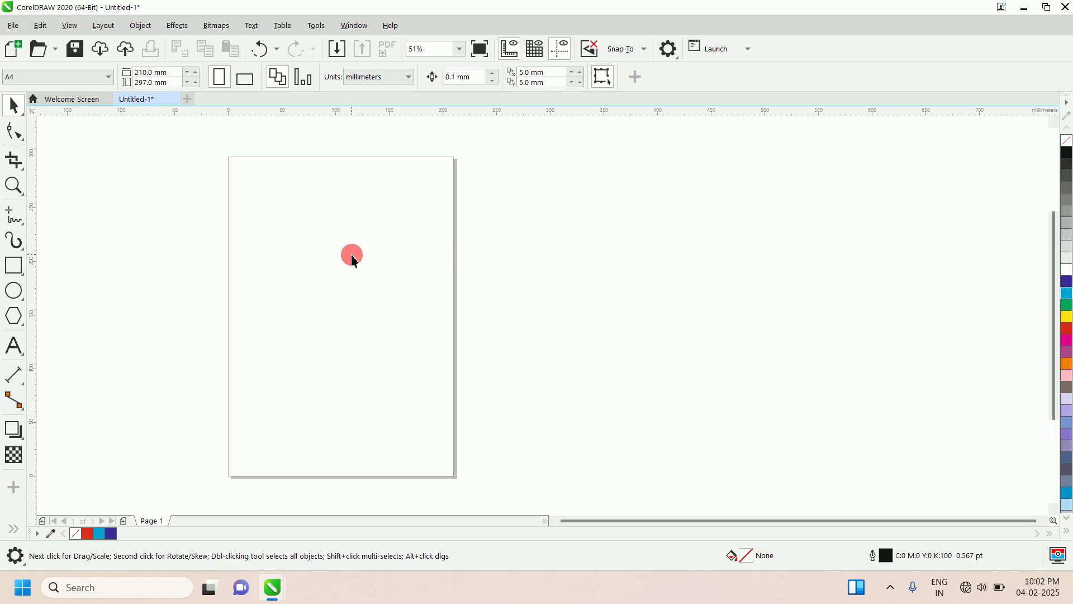
left_click(21, 137)
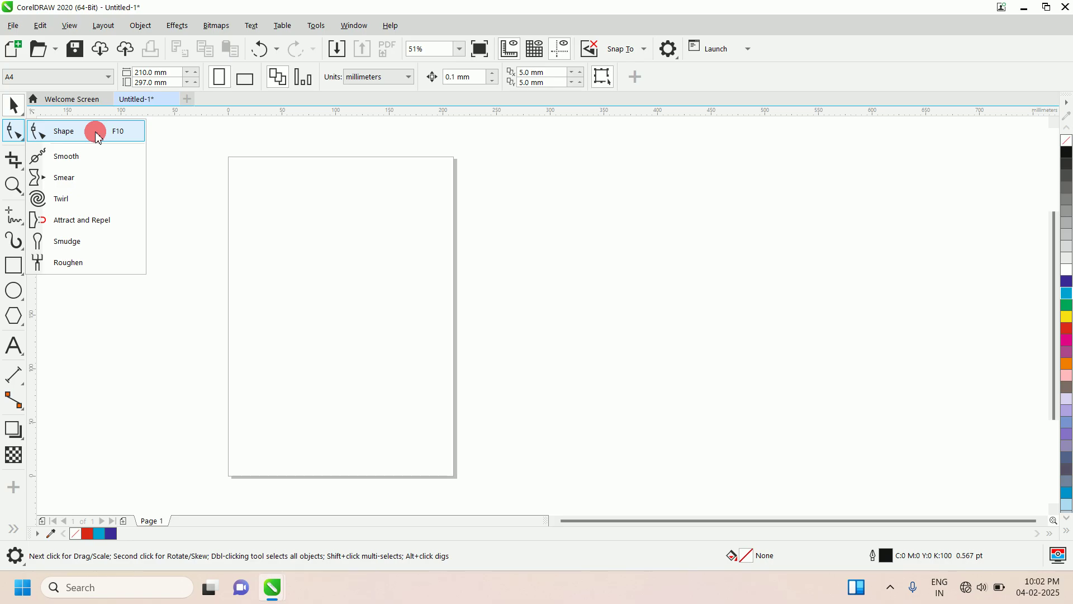
left_click(180, 172)
left_click(28, 105)
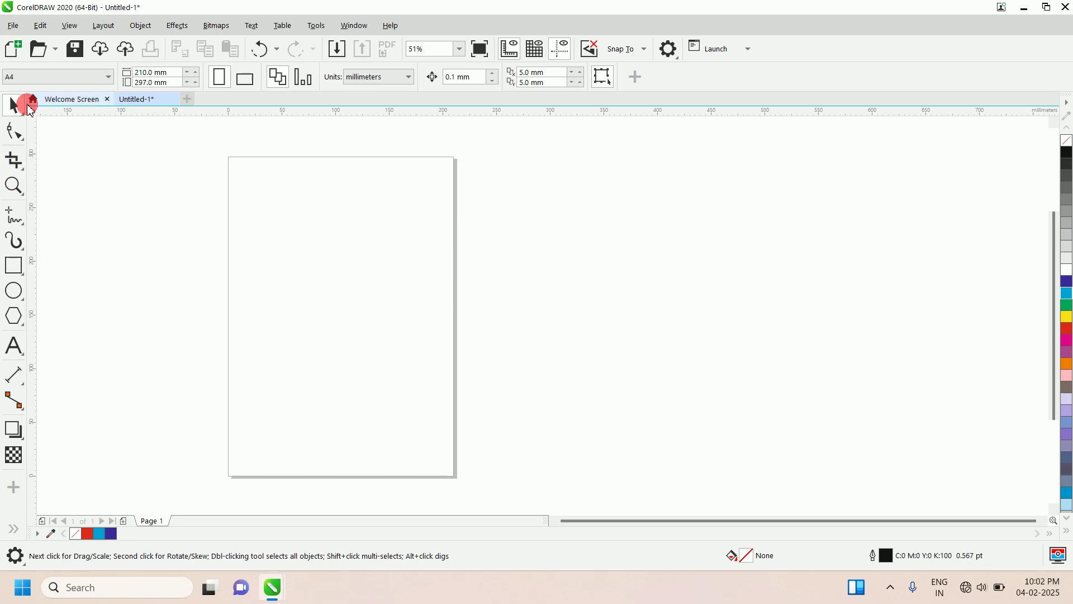
Step: Draw a rectangle about 173 × 181 mm across the page's left edge and convert it to curves for Shape tool editing
left_click(13, 267)
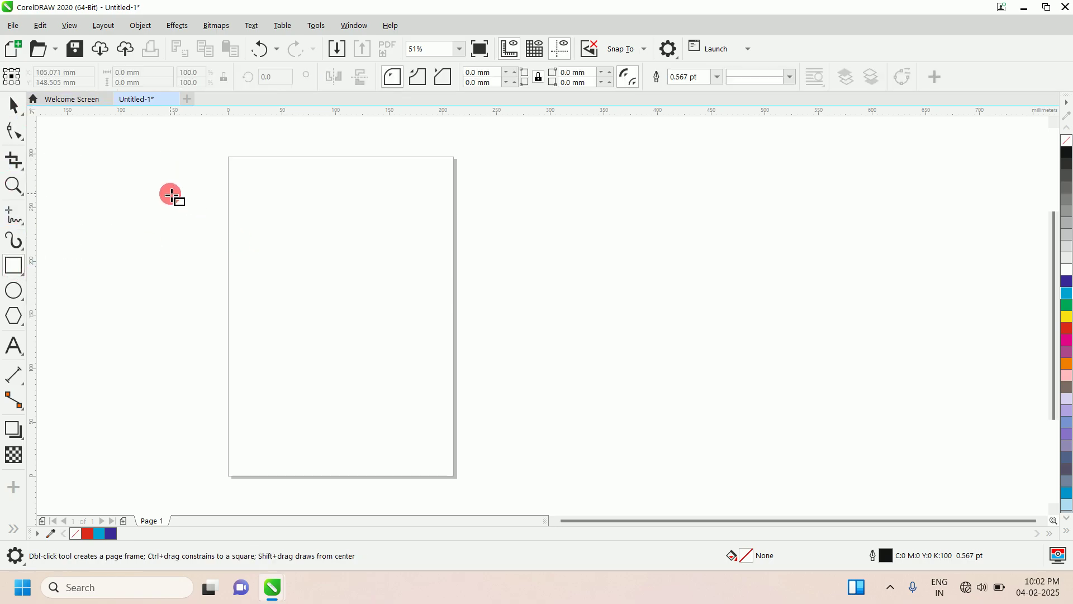
left_click_drag(171, 194, 357, 387)
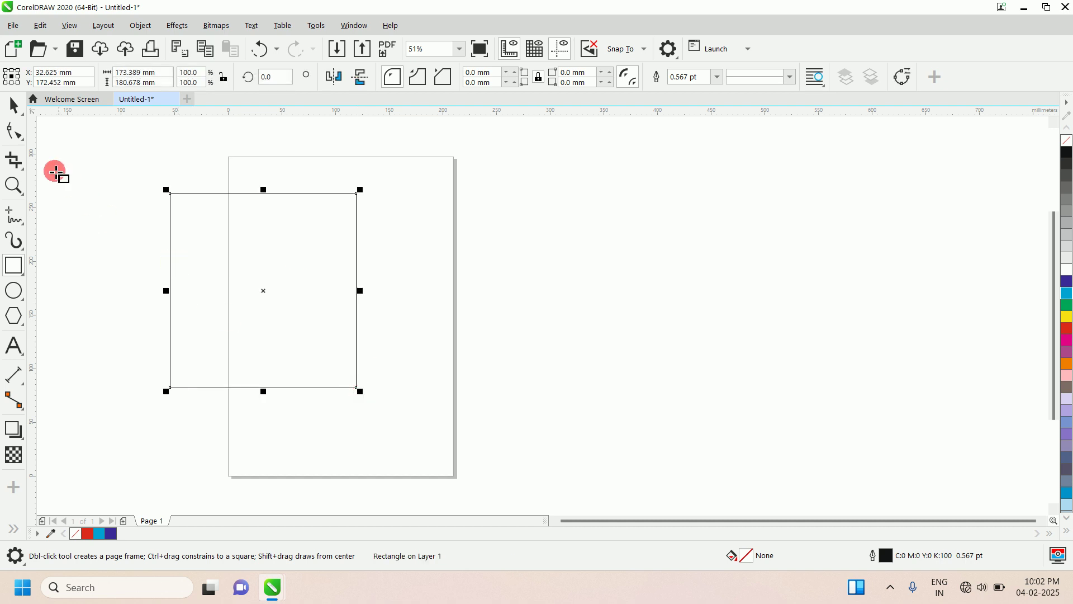
left_click(17, 132)
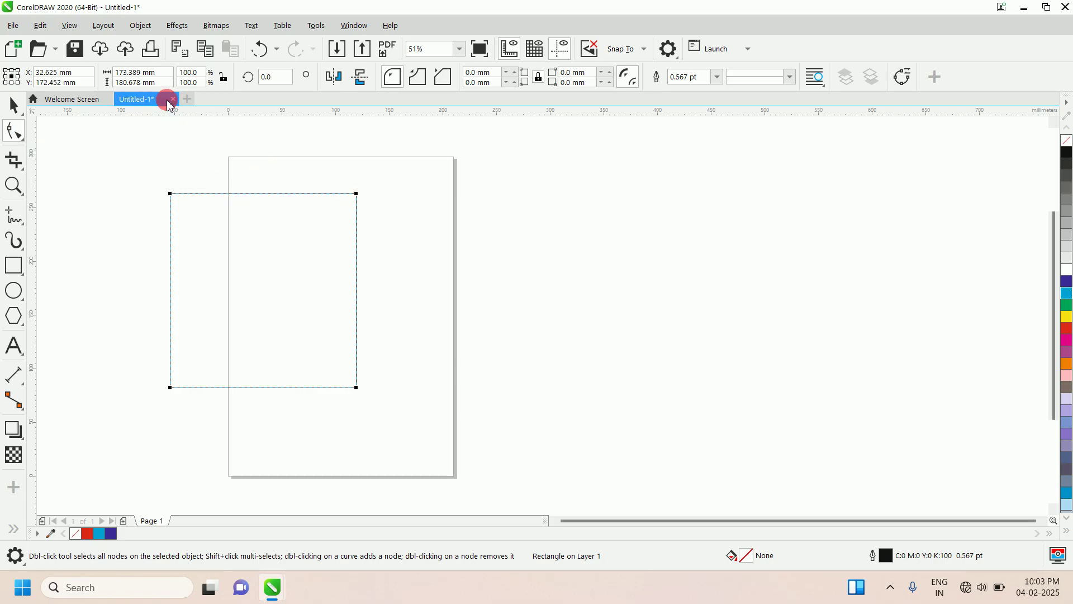
left_click(142, 26)
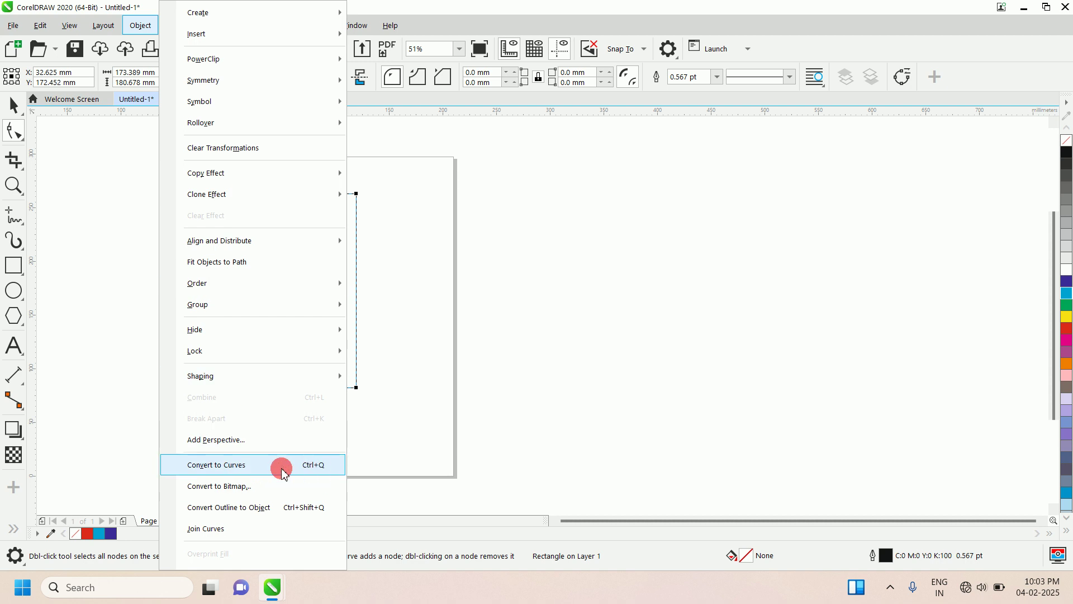
left_click(265, 466)
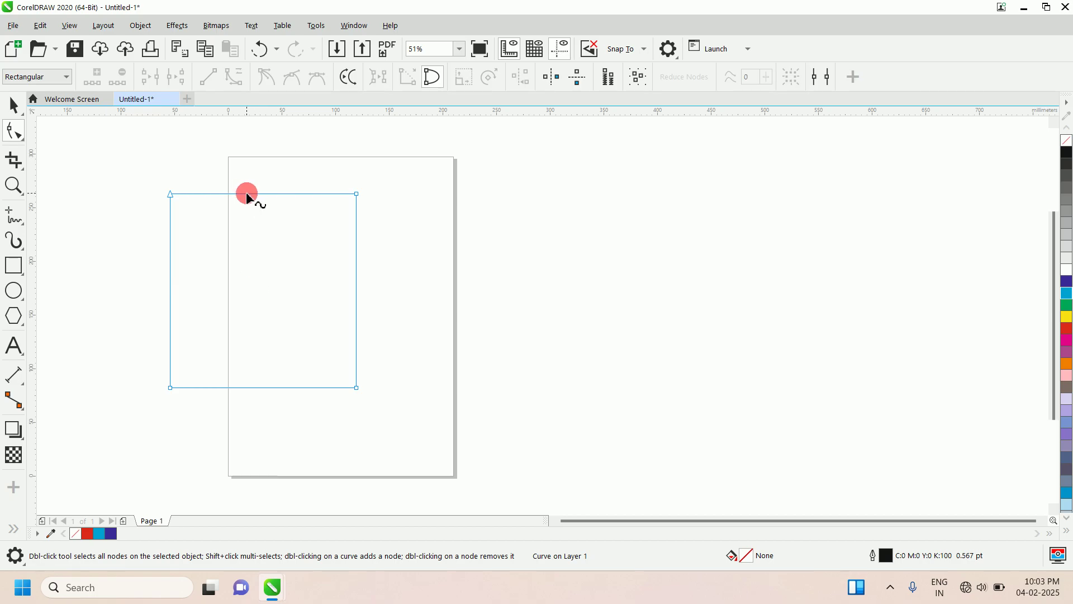
Step: Add three nodes along the middle and right part of the converted rectangle's top edge
left_click(248, 194)
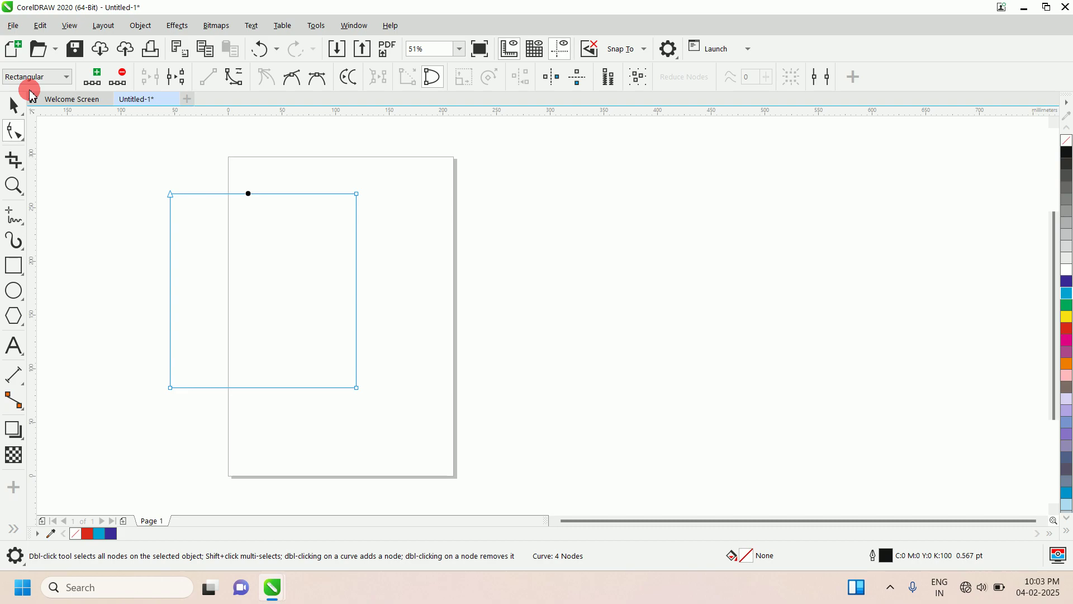
left_click(93, 80)
left_click(210, 185)
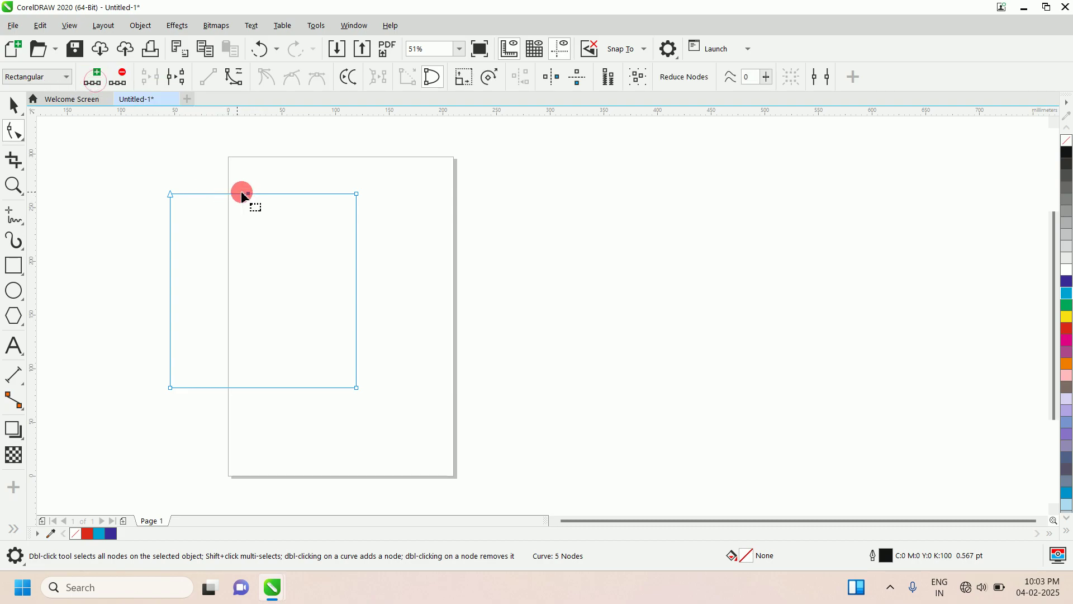
left_click(303, 196)
left_click(302, 194)
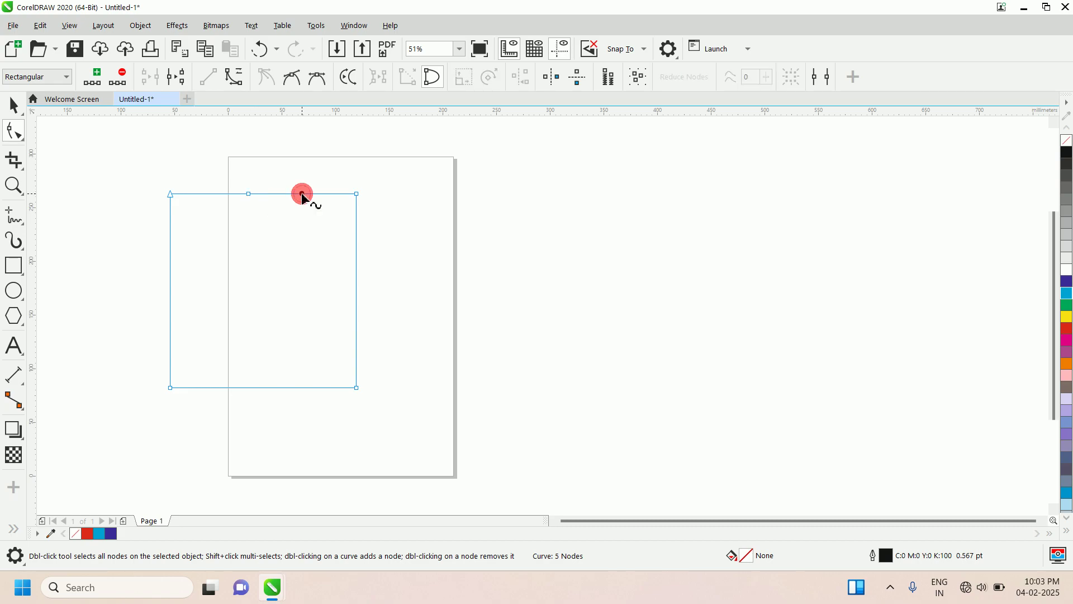
left_click(97, 78)
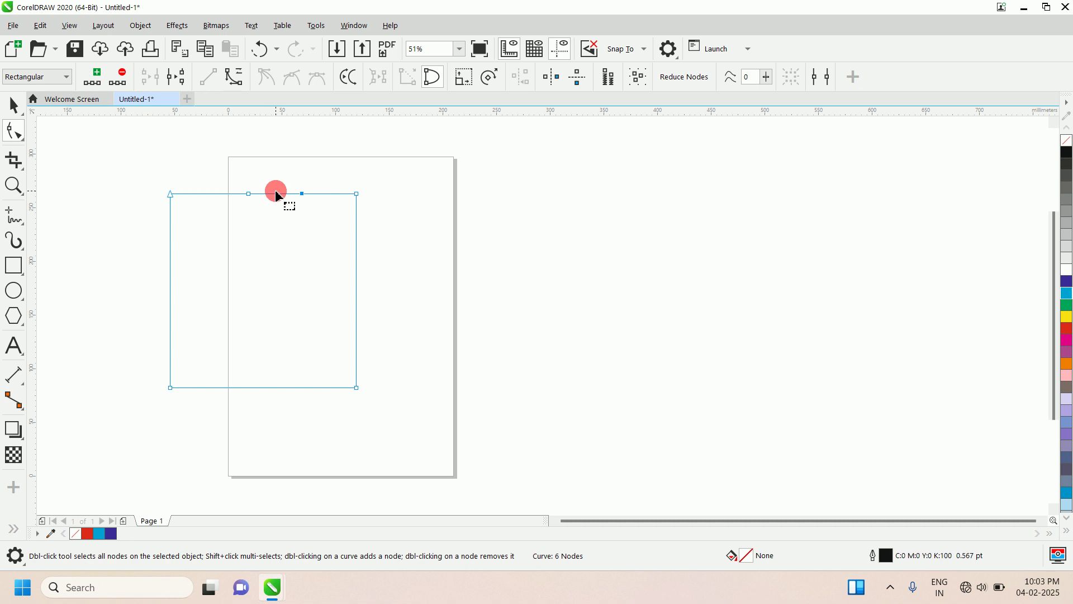
left_click(273, 194)
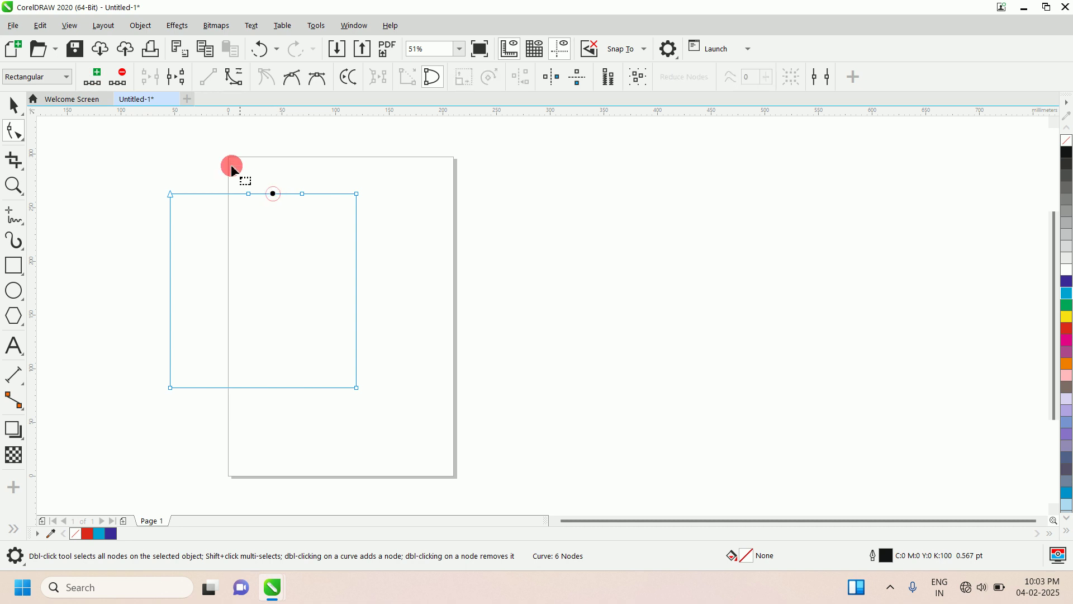
left_click(97, 83)
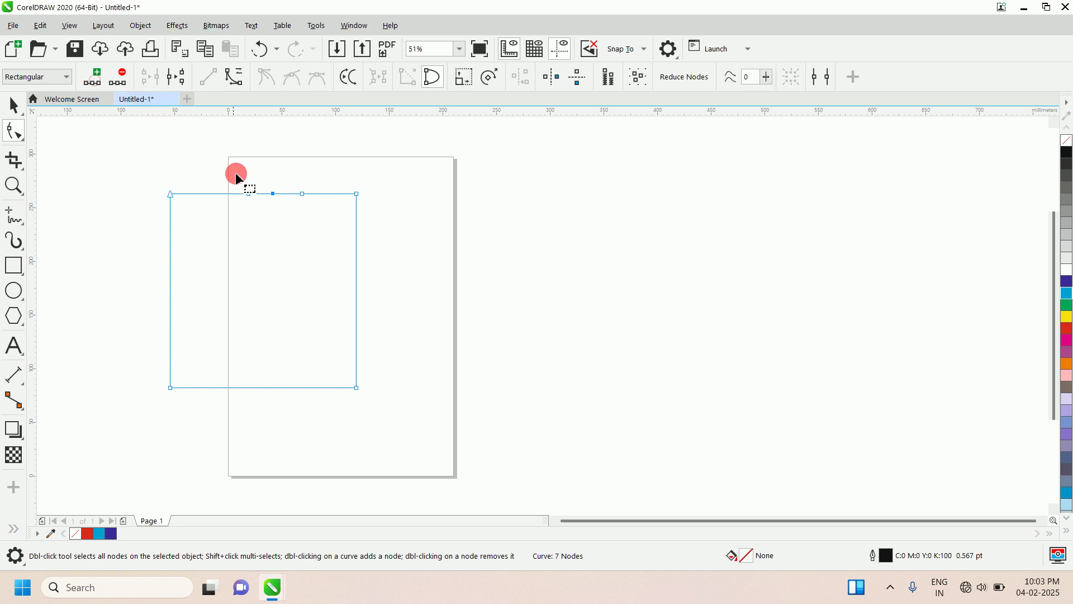
Step: Add two more nodes on the top edge between its left corner and the nearest inner node
left_click(204, 194)
double_click(205, 194)
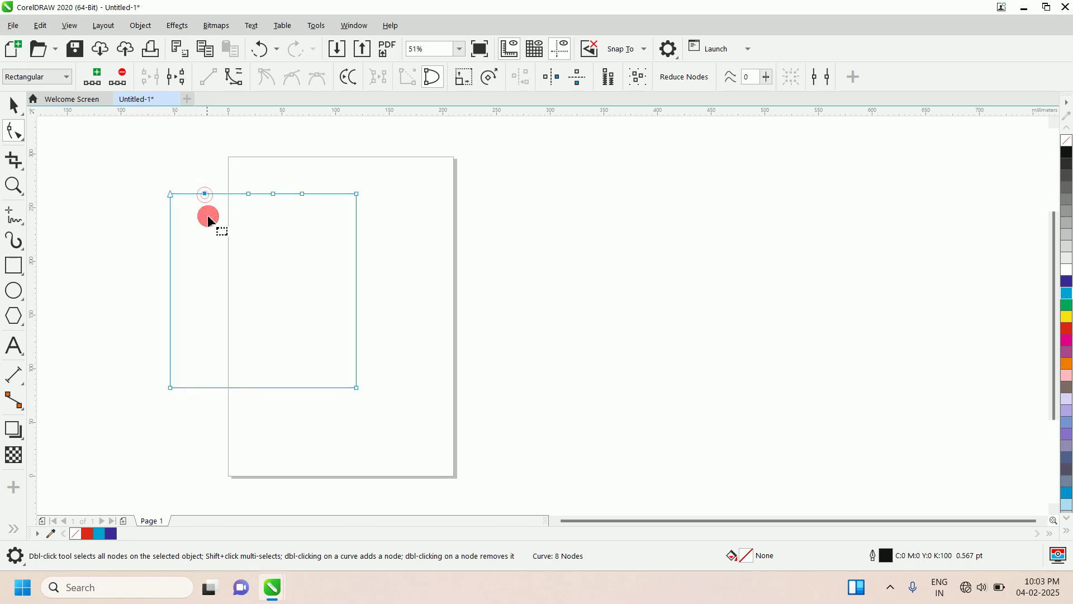
left_click(188, 194)
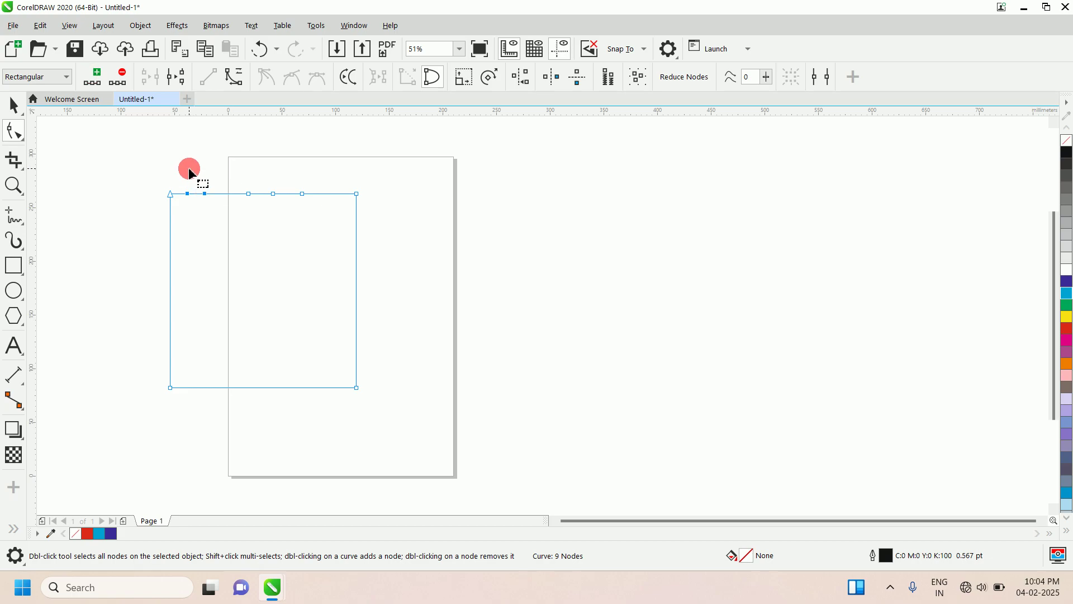
left_click(189, 168)
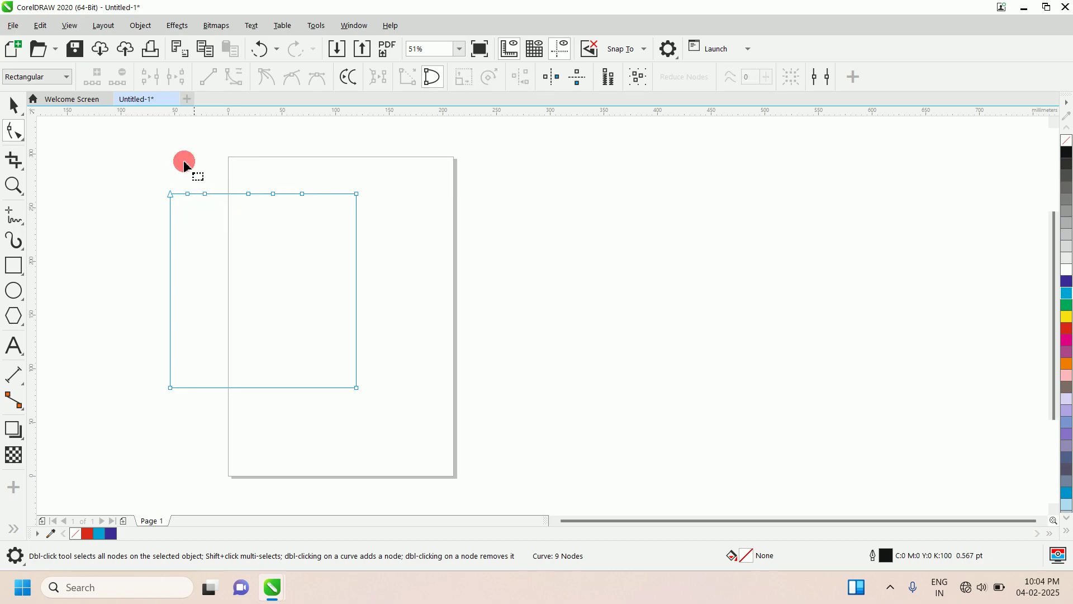
Step: Delete the second inner node from the left on the top edge and pull the two middle nodes down to form a flat-bottomed notch
left_click(207, 197)
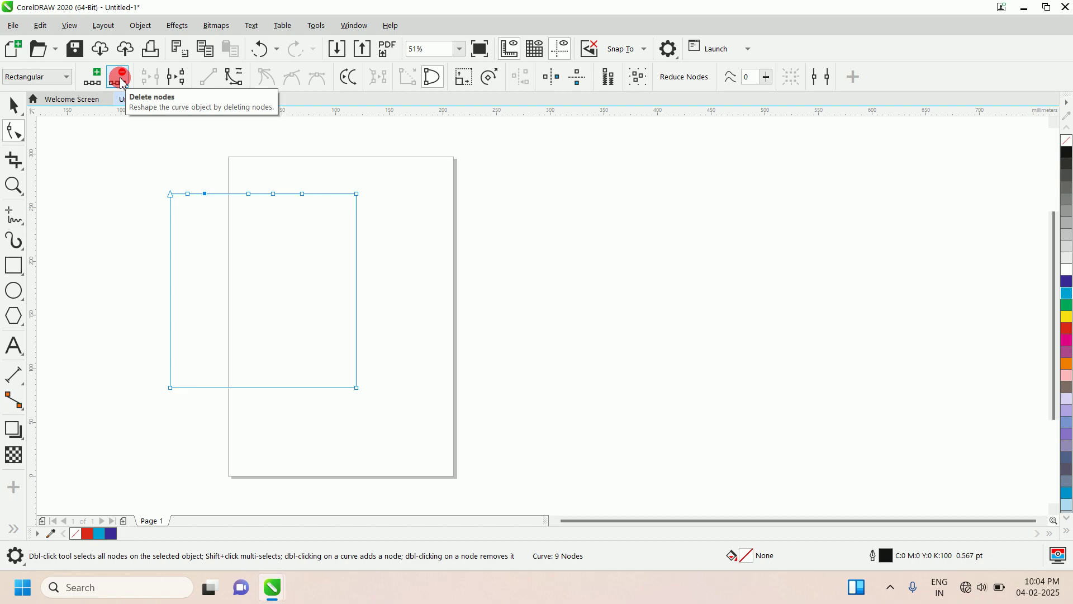
left_click(123, 81)
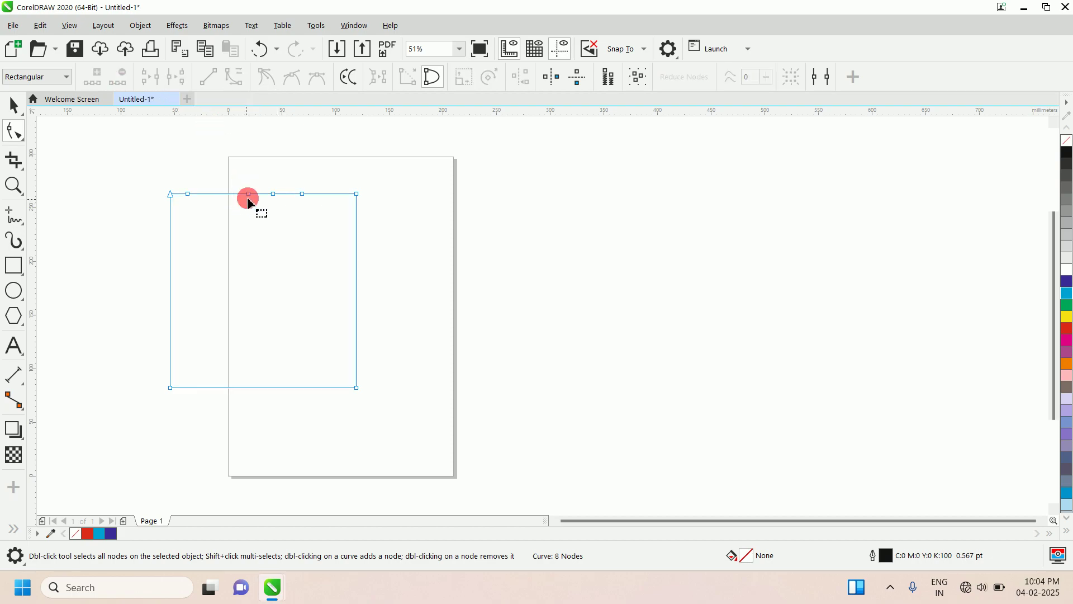
left_click_drag(248, 199, 235, 200)
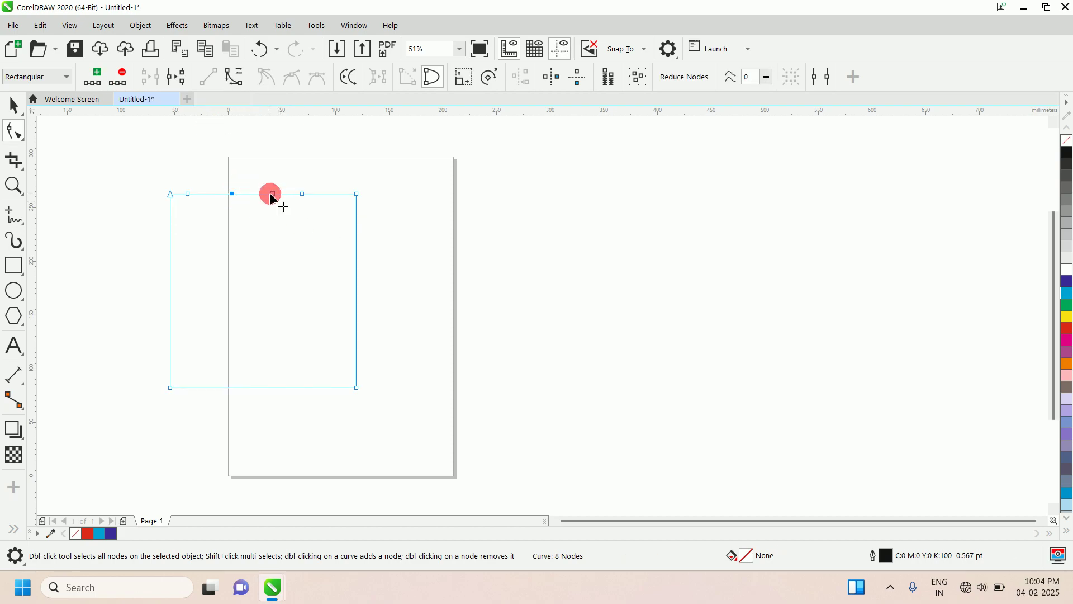
left_click_drag(214, 186, 255, 350)
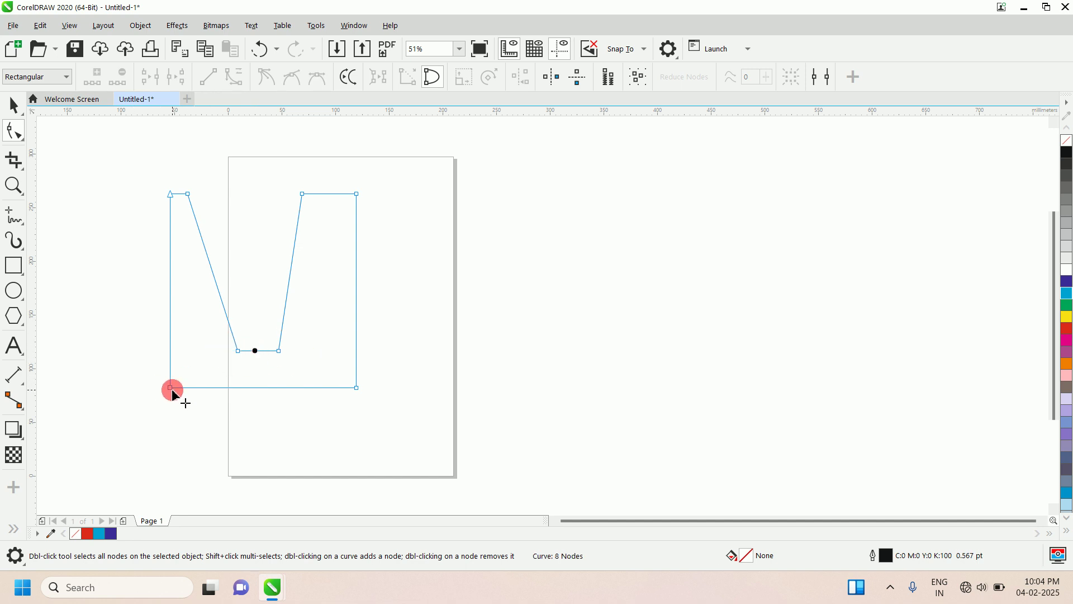
Step: Move both bottom corner nodes inward and shift the right arm's inner top node rightward to shape a V
left_click_drag(171, 388, 225, 382)
left_click(356, 388)
left_click_drag(341, 389, 302, 386)
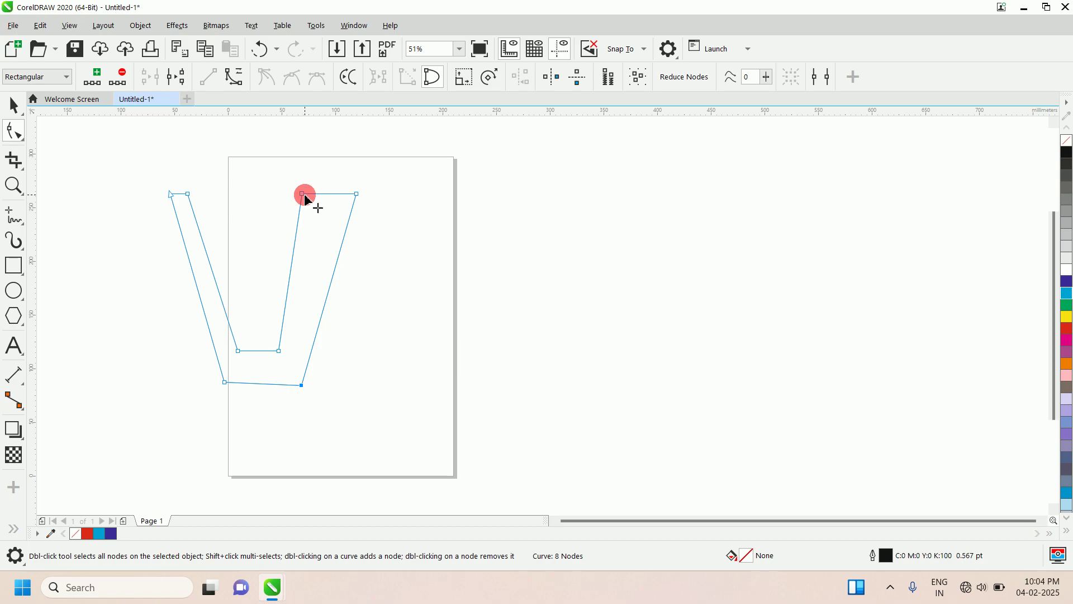
left_click_drag(302, 194, 378, 218)
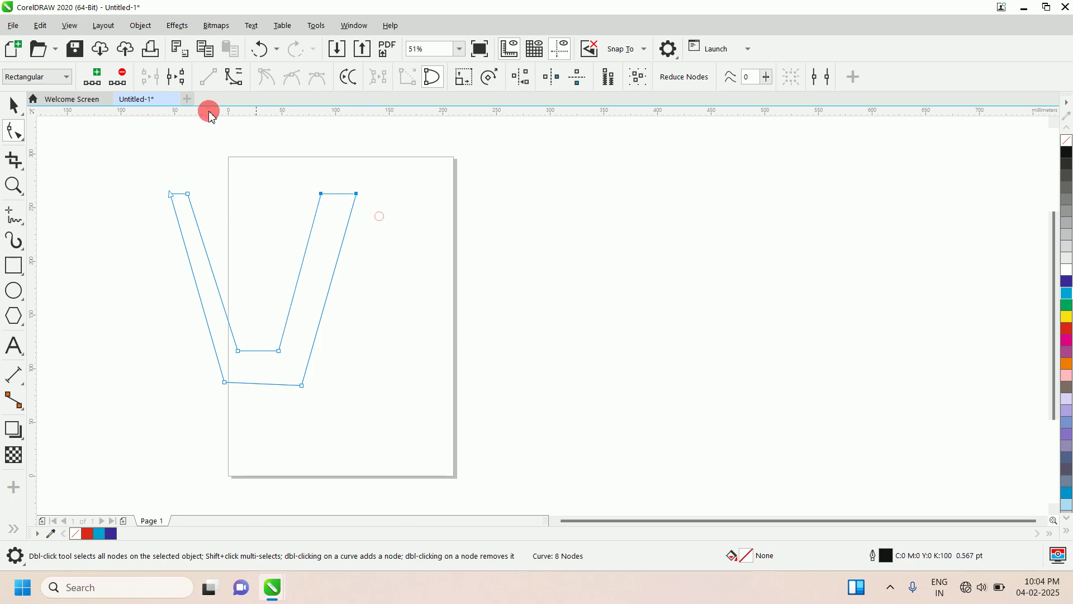
Step: Convert the right arm's top segment to a curve, make its two nodes smooth and bow the edge upward
left_click(239, 82)
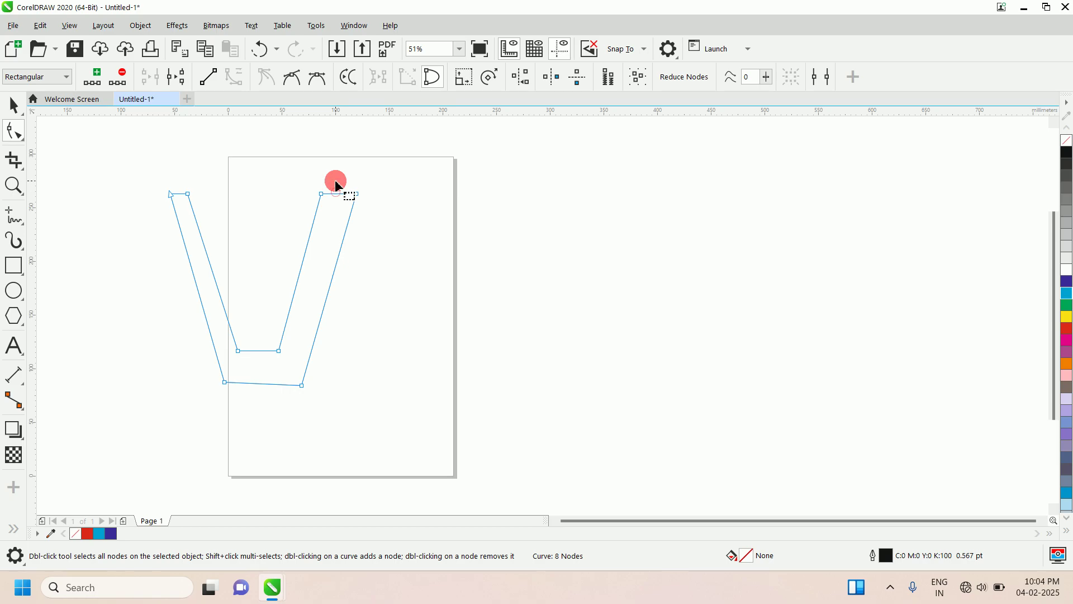
left_click(339, 200)
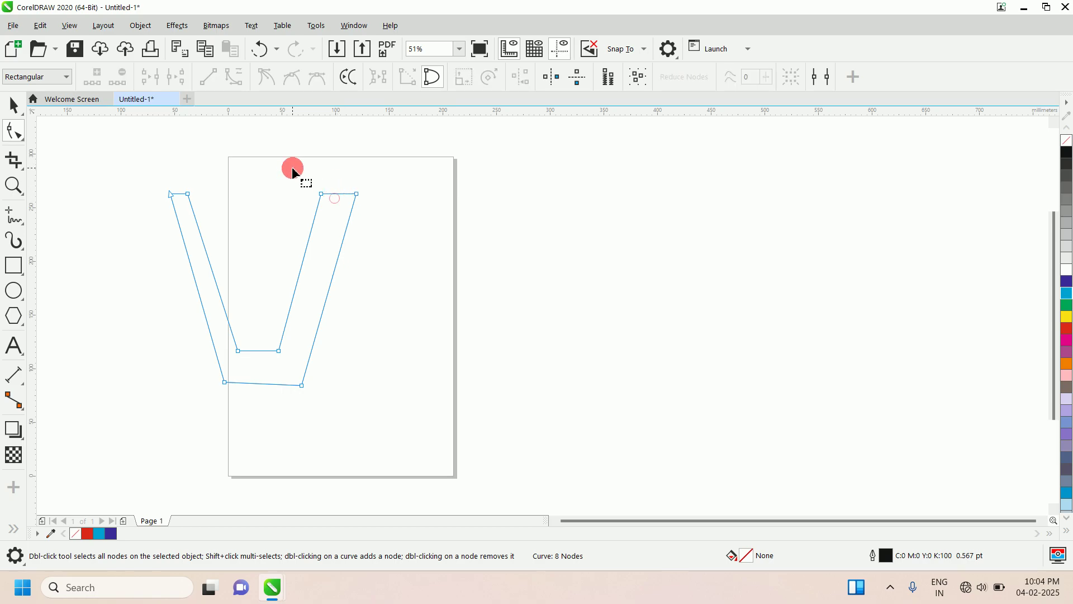
left_click_drag(292, 169, 380, 216)
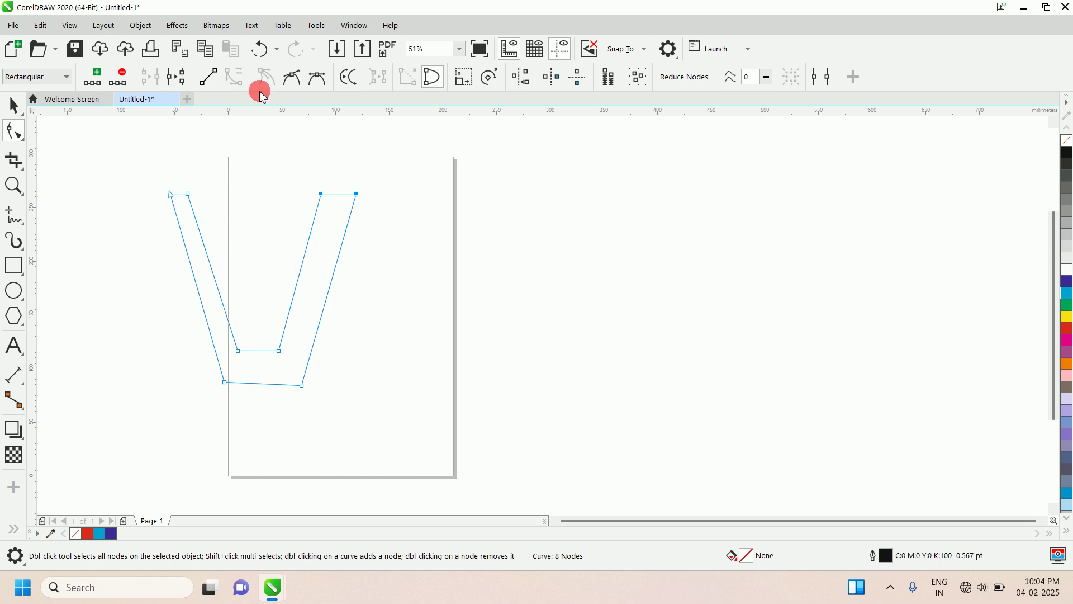
left_click(287, 89)
mouse_move(338, 193)
left_mouse_down()
mouse_move(343, 175)
mouse_move(347, 194)
mouse_move(330, 198)
left_mouse_up()
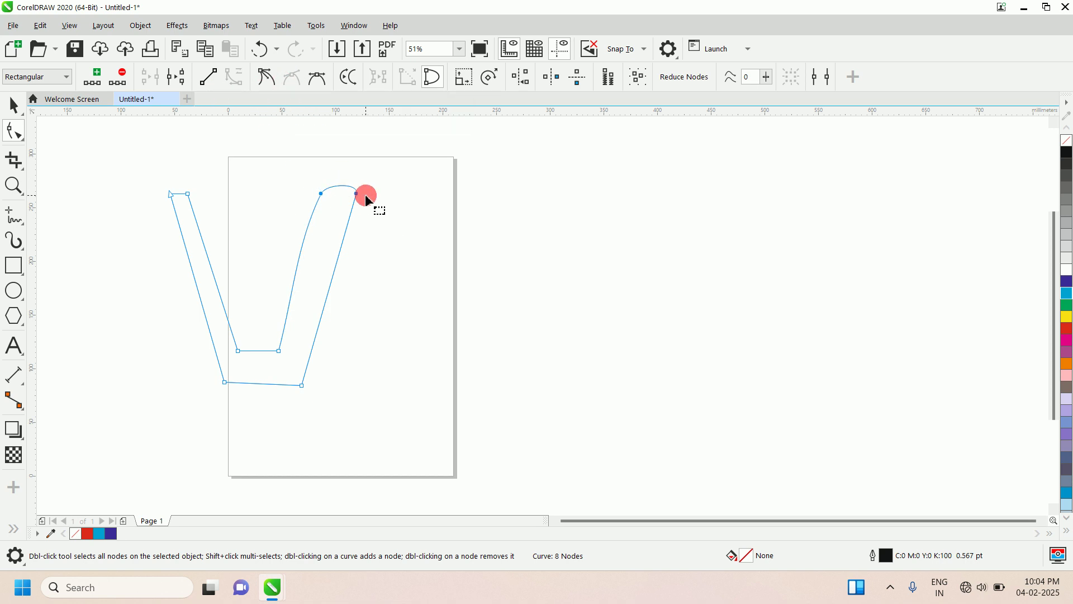
Step: Convert the top segment of the V's left arm to a curve and bow it upward into a rounded tip
left_click_drag(149, 184, 205, 209)
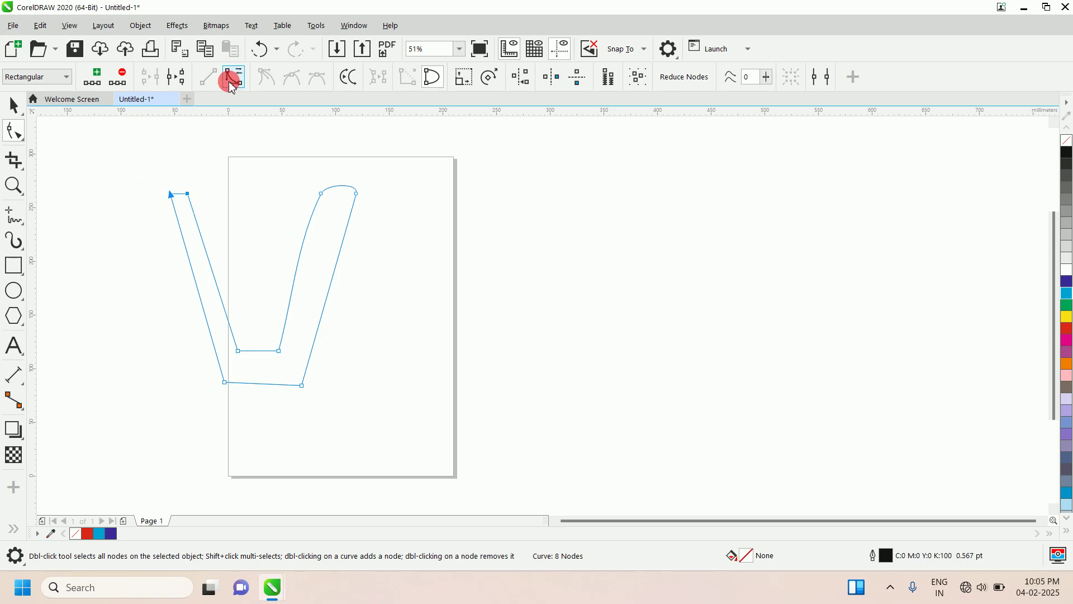
left_click(232, 86)
left_click(181, 193)
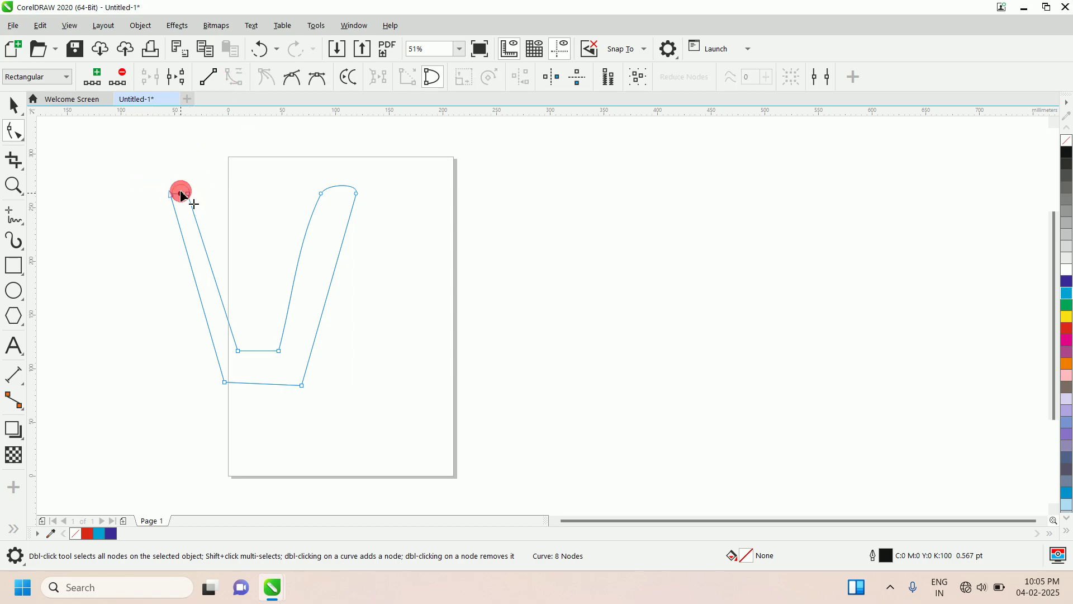
left_click_drag(183, 196, 205, 182)
left_click(85, 147)
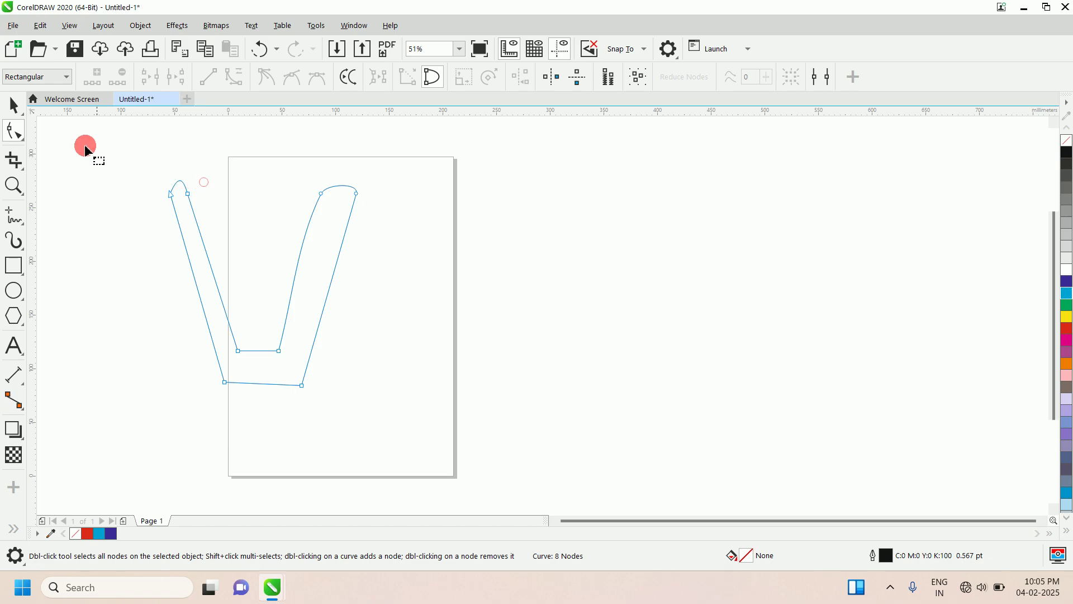
Step: Fill the V shape with the C:100 M:100 Y:0 K:0 blue and delete it from the page
left_click(12, 104)
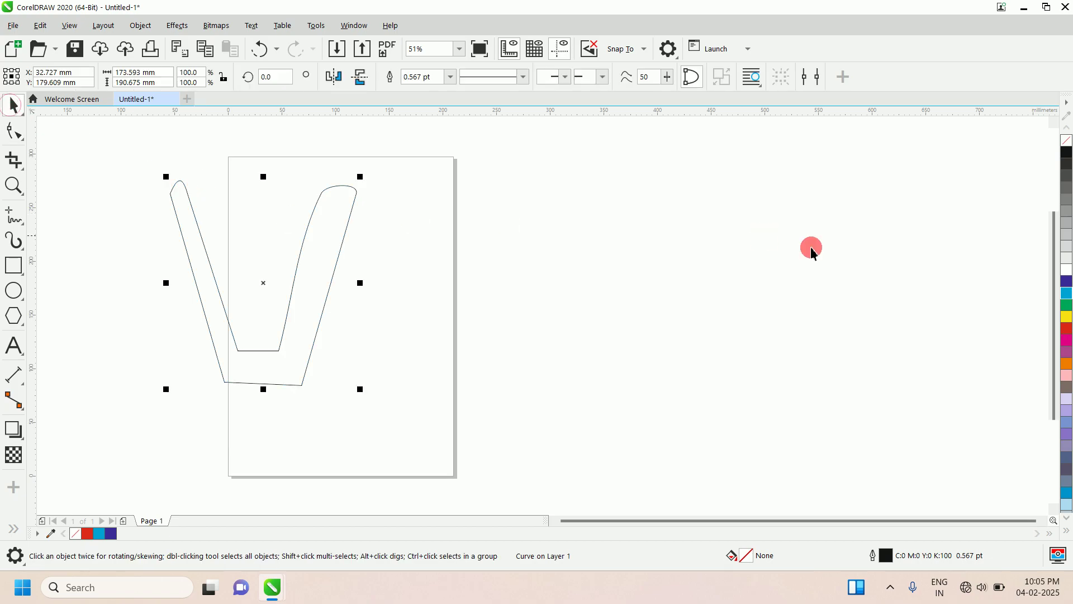
left_click(1067, 281)
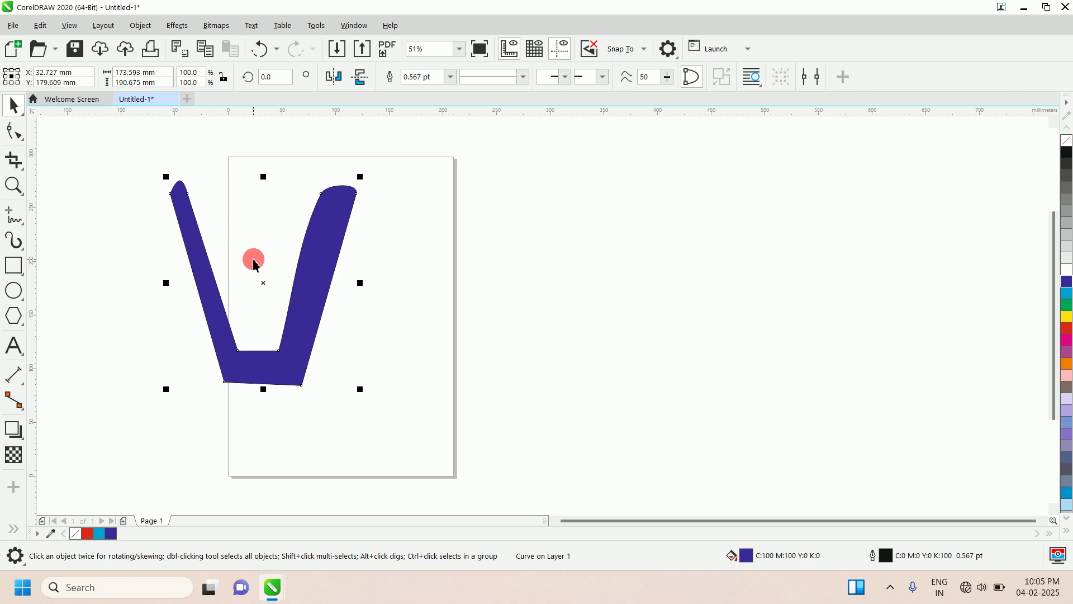
key("Delete")
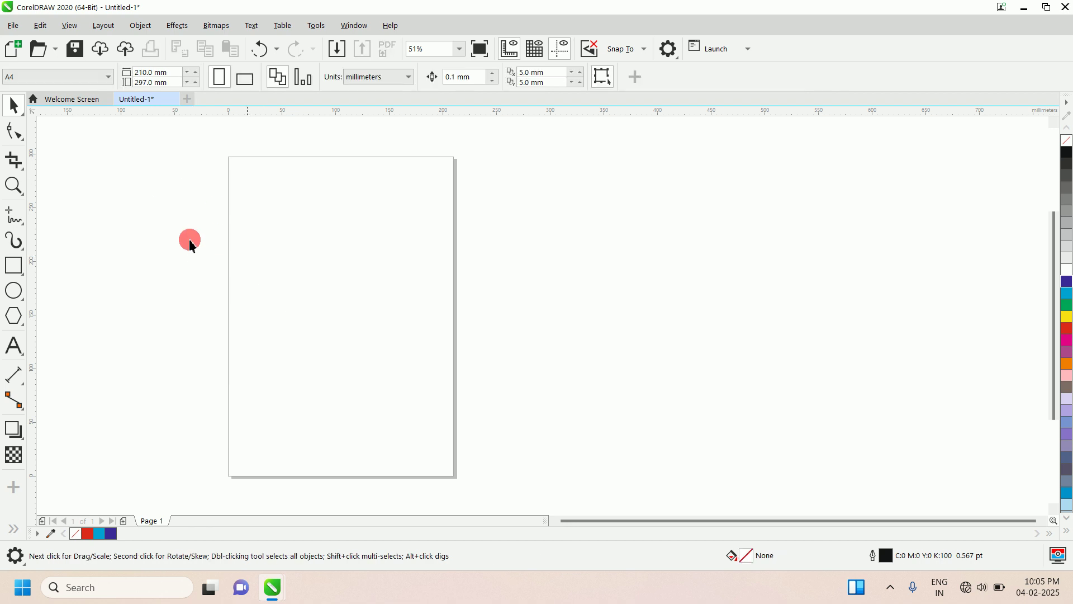
left_click(25, 143)
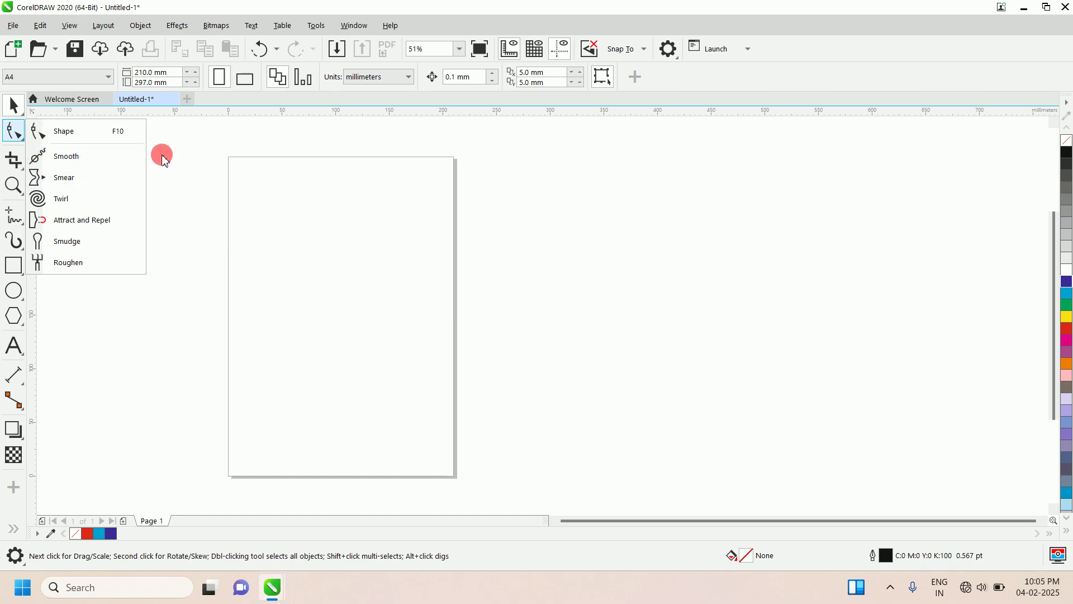
left_click(93, 157)
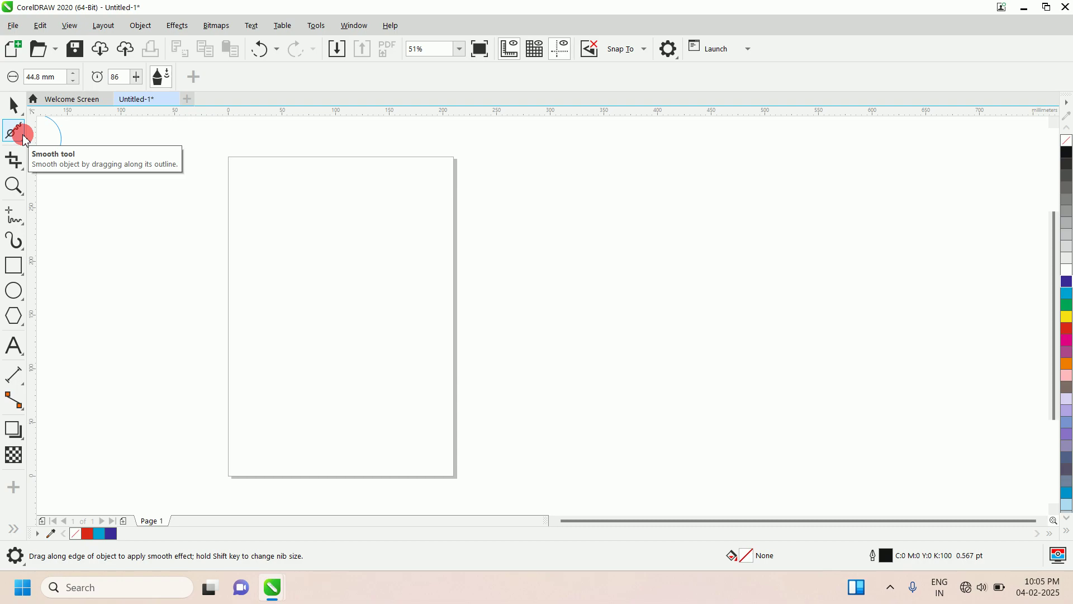
left_click(13, 105)
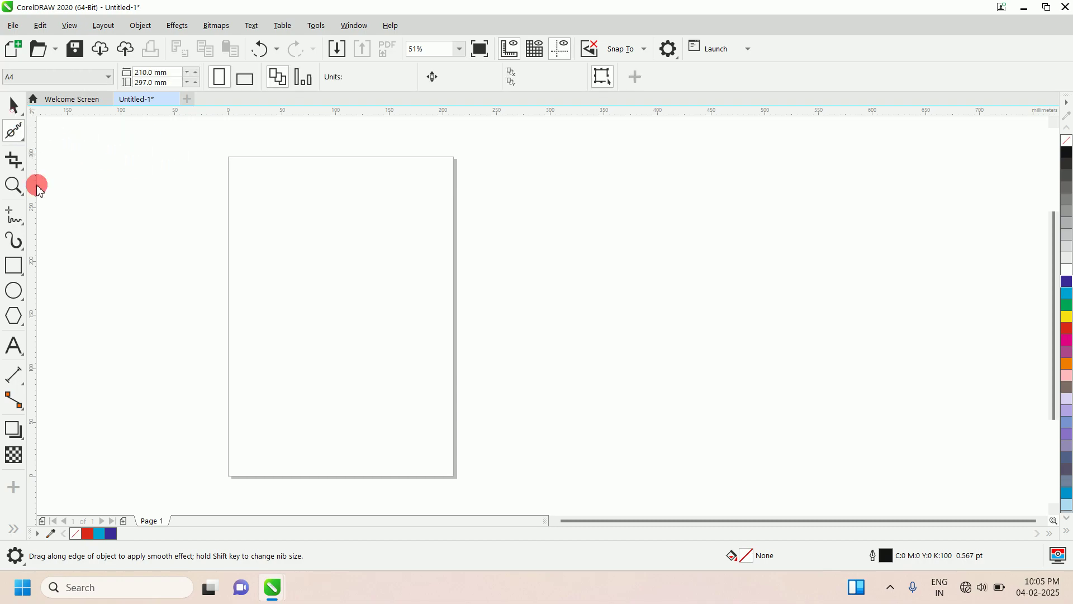
Step: Draw a rectangle about 228 × 142 mm across the page's left edge and set its outline width to 3.0 pt
left_click(15, 264)
left_click_drag(156, 206, 400, 359)
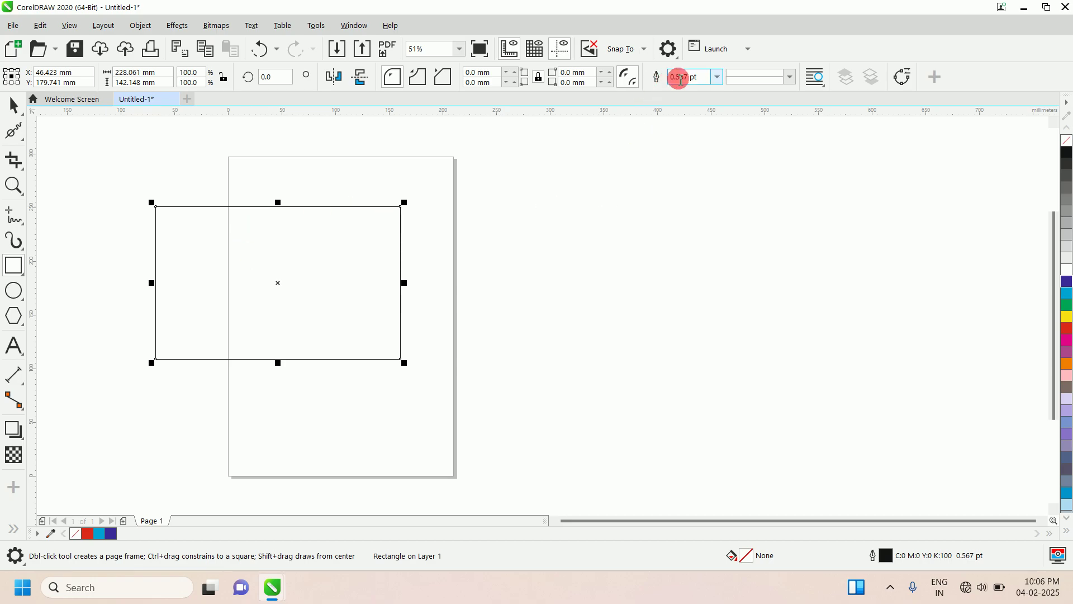
left_click(718, 79)
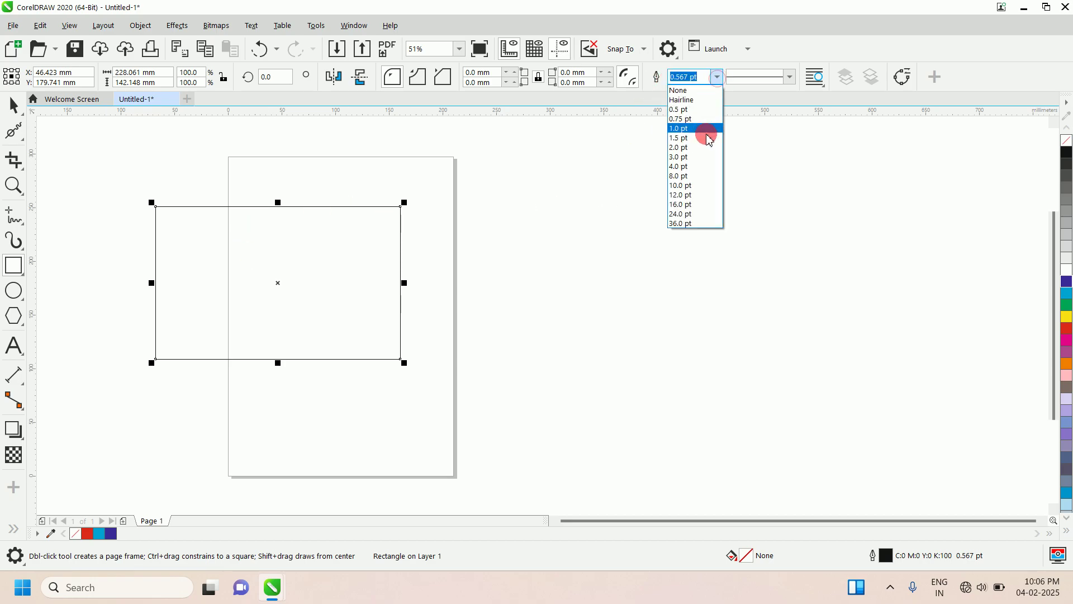
left_click(706, 159)
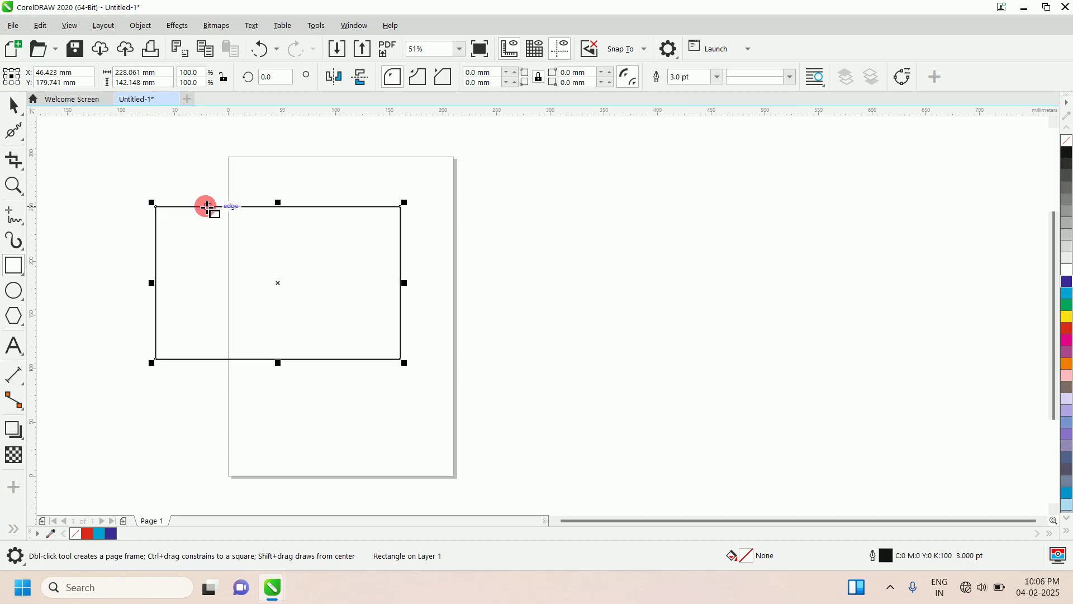
Step: Round the rectangle's top-left and top-right corners with the Smooth tool, using the 44.8 mm nib and rate 86
scroll(156, 205, "up", 2)
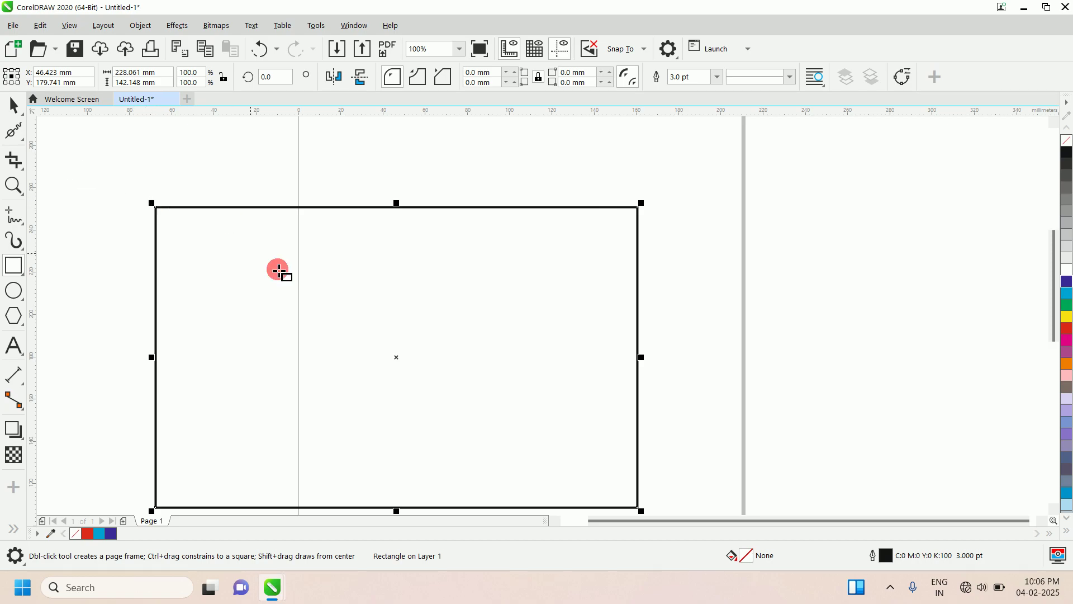
left_click(22, 139)
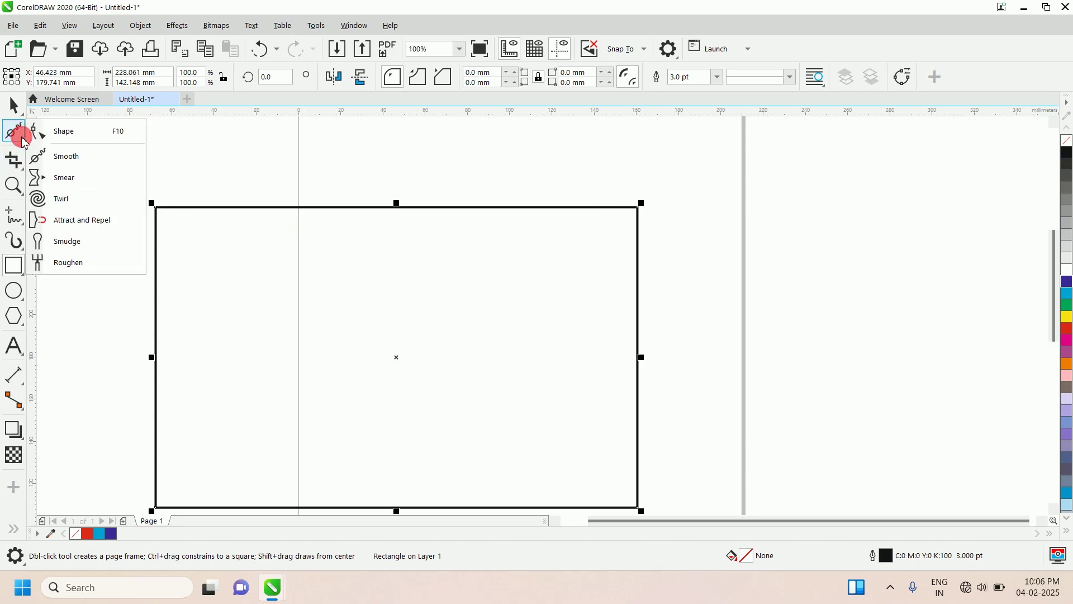
left_click(68, 161)
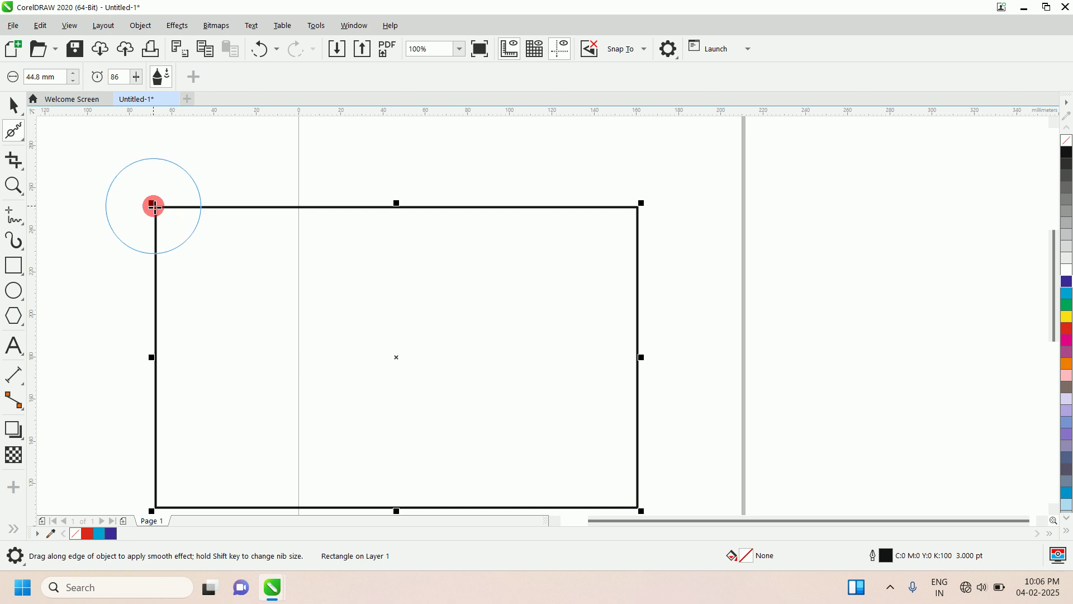
left_click_drag(159, 207, 159, 209)
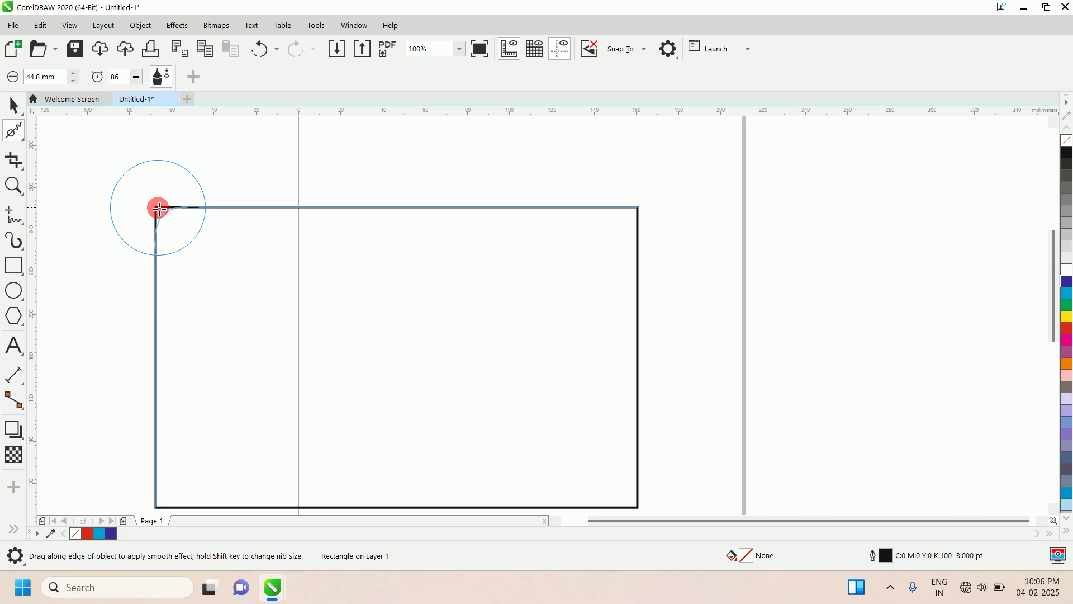
mouse_move(159, 209)
left_mouse_down()
mouse_move(189, 233)
mouse_move(199, 198)
mouse_move(157, 203)
mouse_move(155, 246)
mouse_move(185, 218)
mouse_move(160, 213)
mouse_move(153, 247)
mouse_move(205, 207)
mouse_move(640, 208)
left_mouse_up()
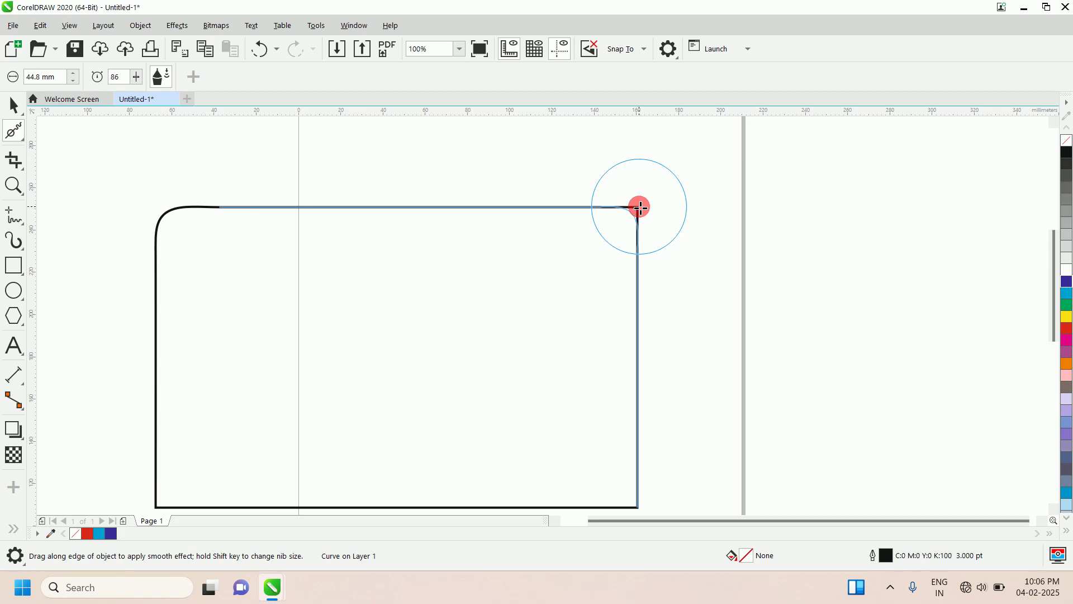
left_click_drag(640, 207, 626, 199)
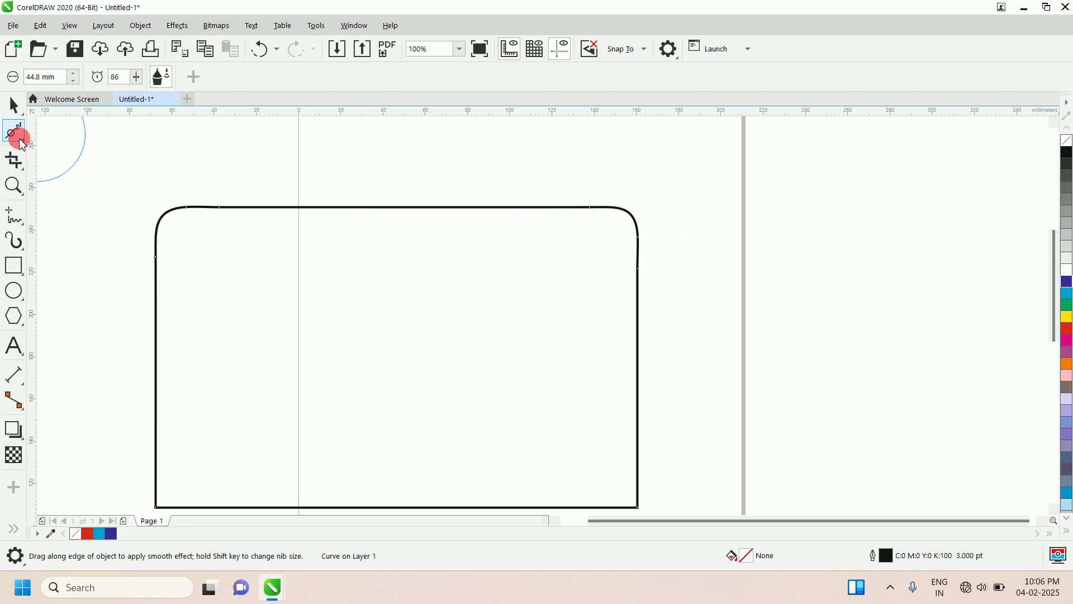
left_click(50, 78)
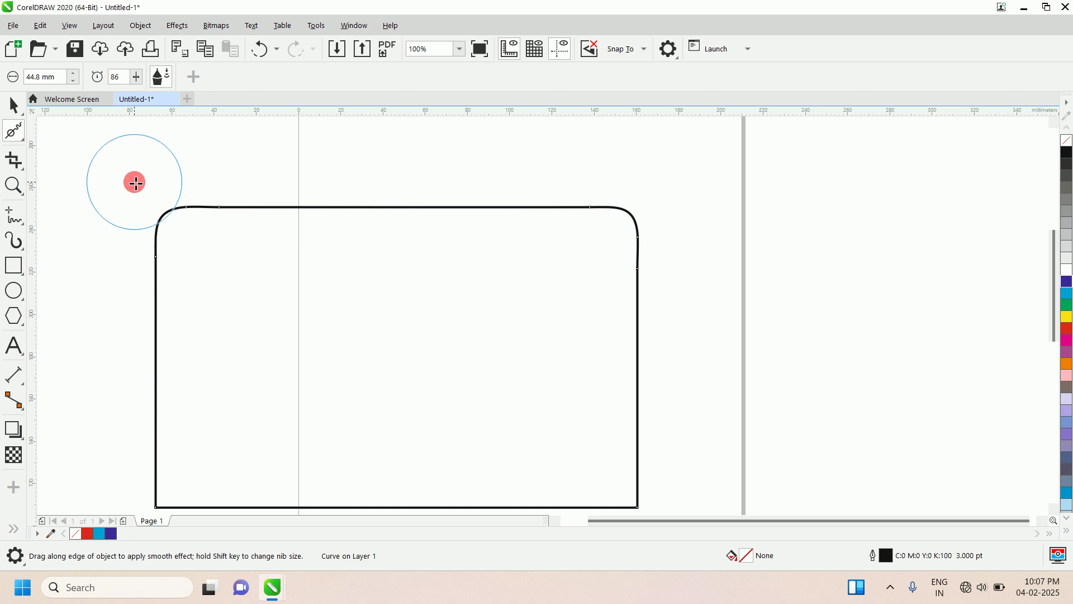
left_click(128, 78)
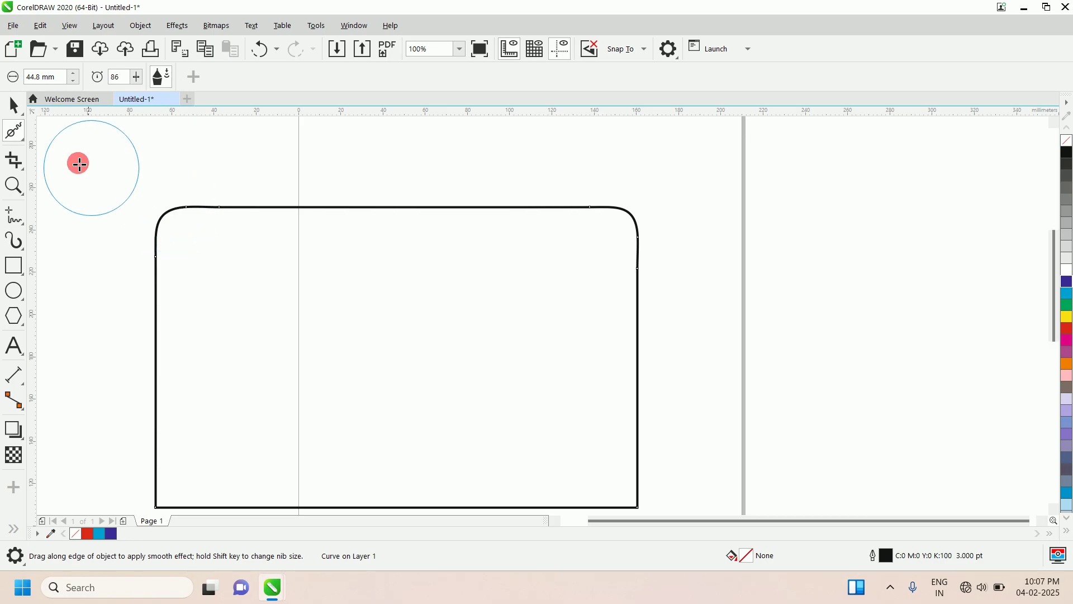
left_click(17, 140)
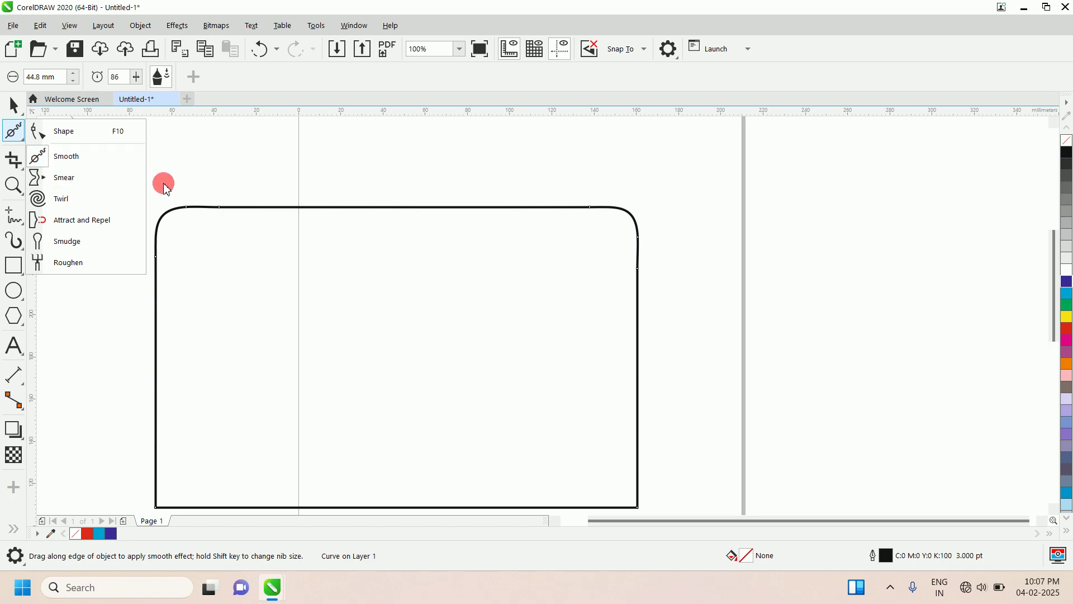
Step: Delete the rectangle with the smoothed corners
left_click(21, 107)
left_click(22, 107)
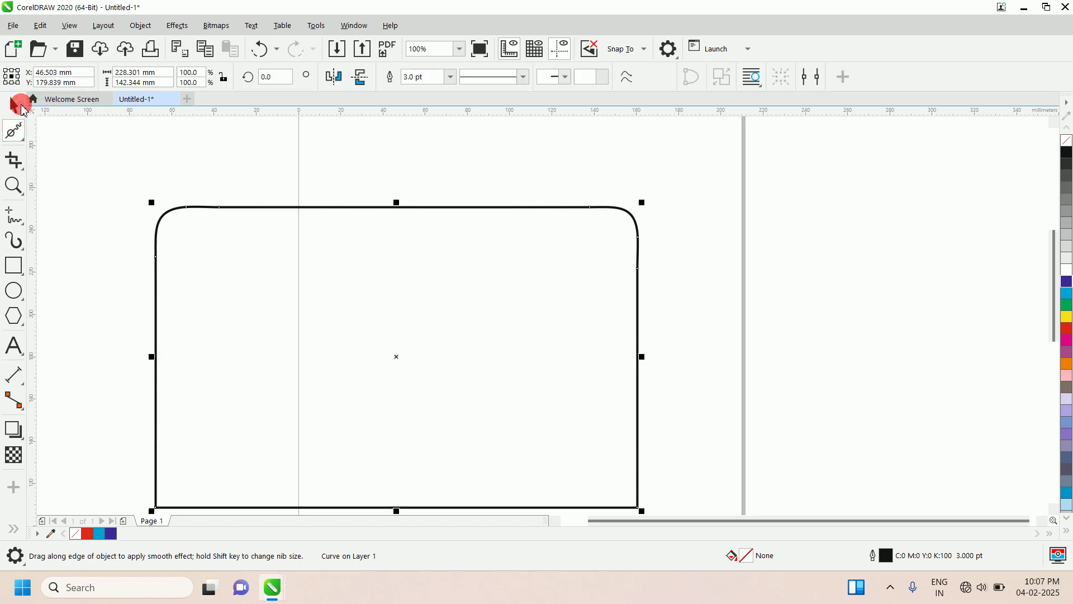
key("Delete")
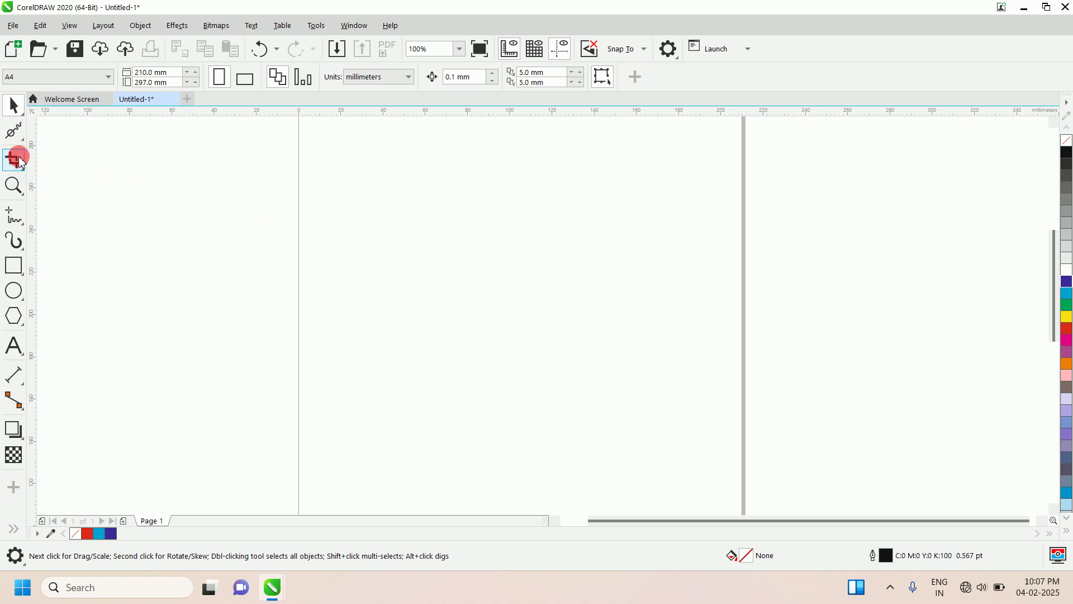
Step: Draw a rectangle about 139 × 59 mm across the page's left edge and set its outline width to 4.0 pt
left_click(15, 268)
left_click(79, 267)
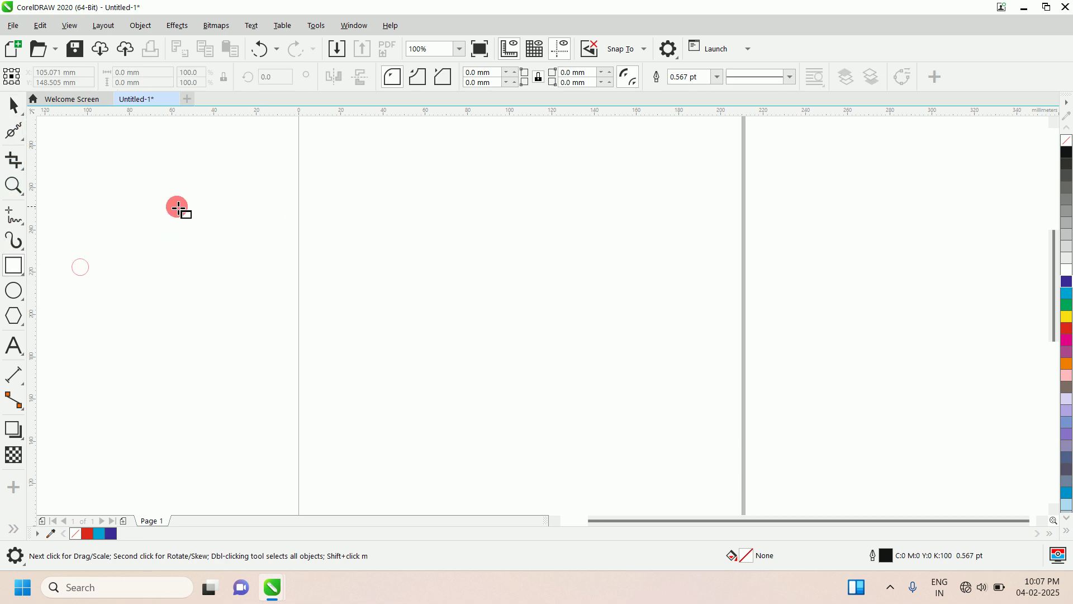
left_click_drag(178, 209, 472, 332)
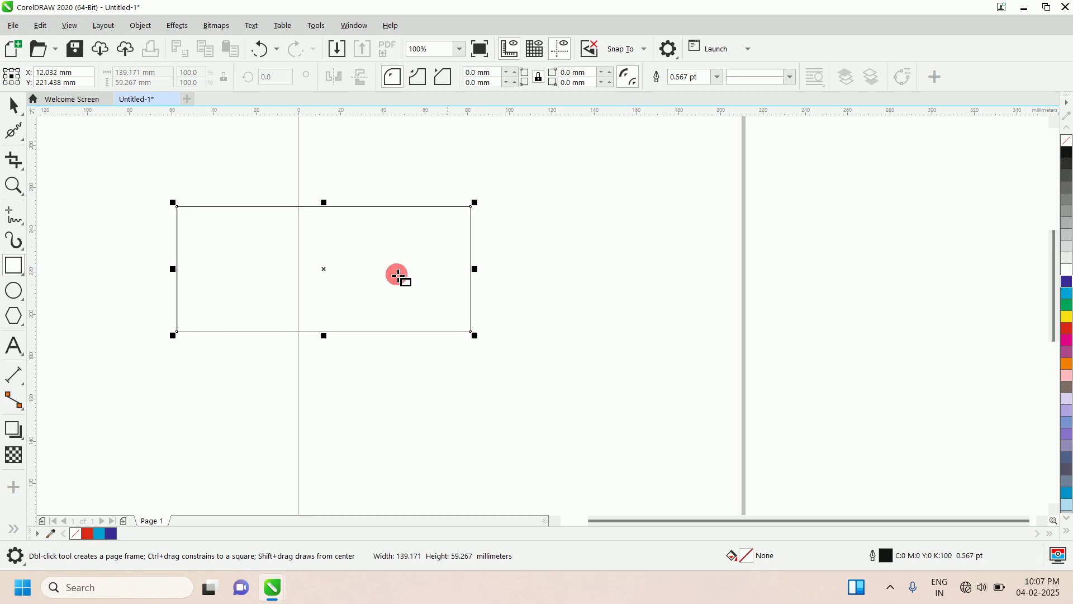
left_click(719, 79)
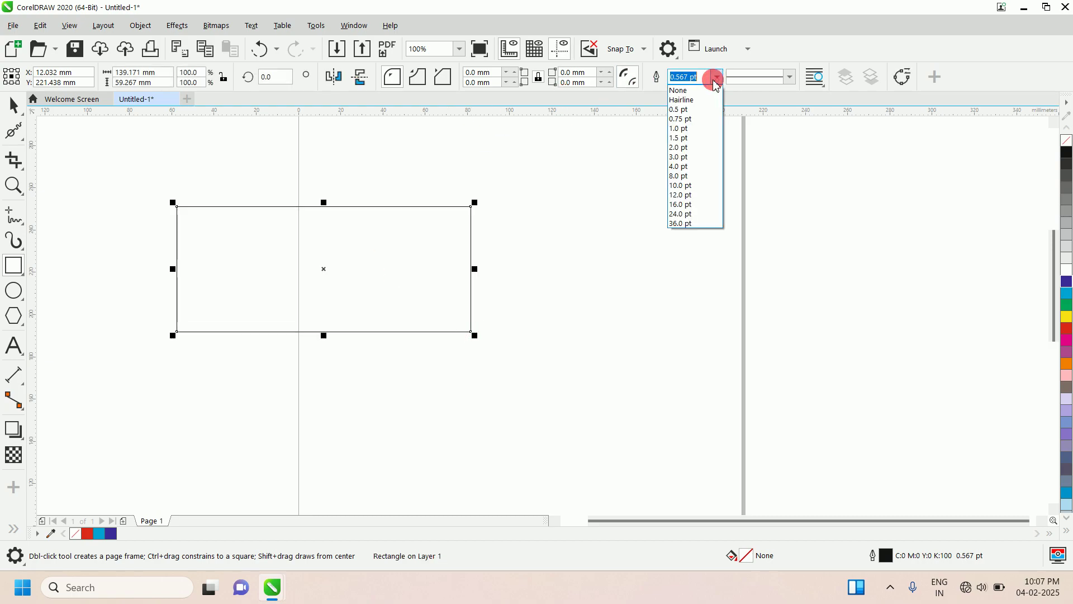
left_click(700, 168)
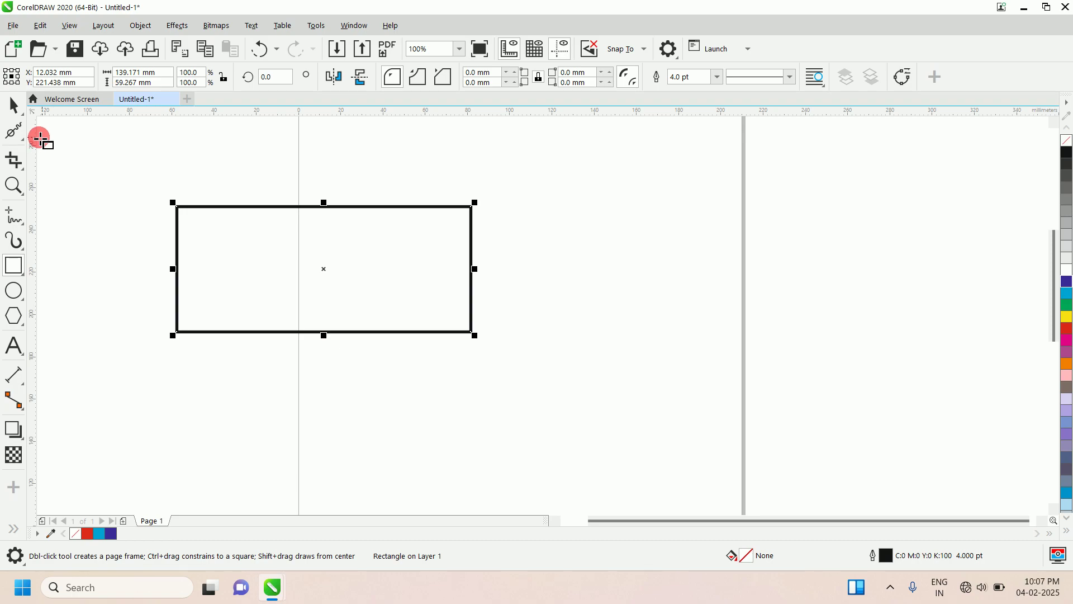
Step: Use the Smear tool with smooth smear, a 44.8 mm nib and pressure 85 to indent both sides and bulge and dent the rectangle's horizontal edges
left_click(23, 141)
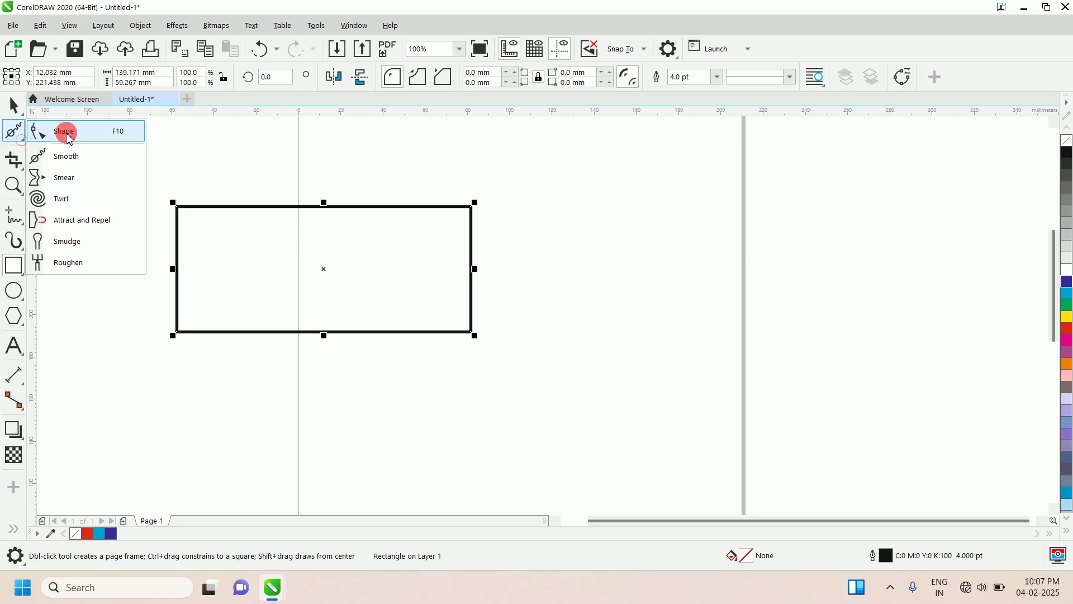
left_click(77, 185)
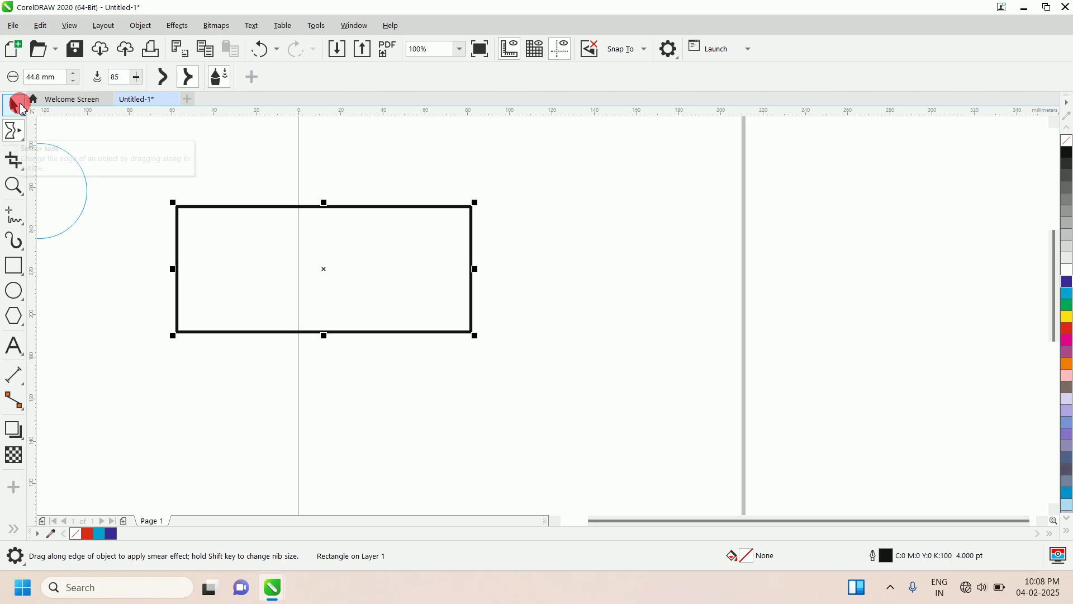
left_click(164, 83)
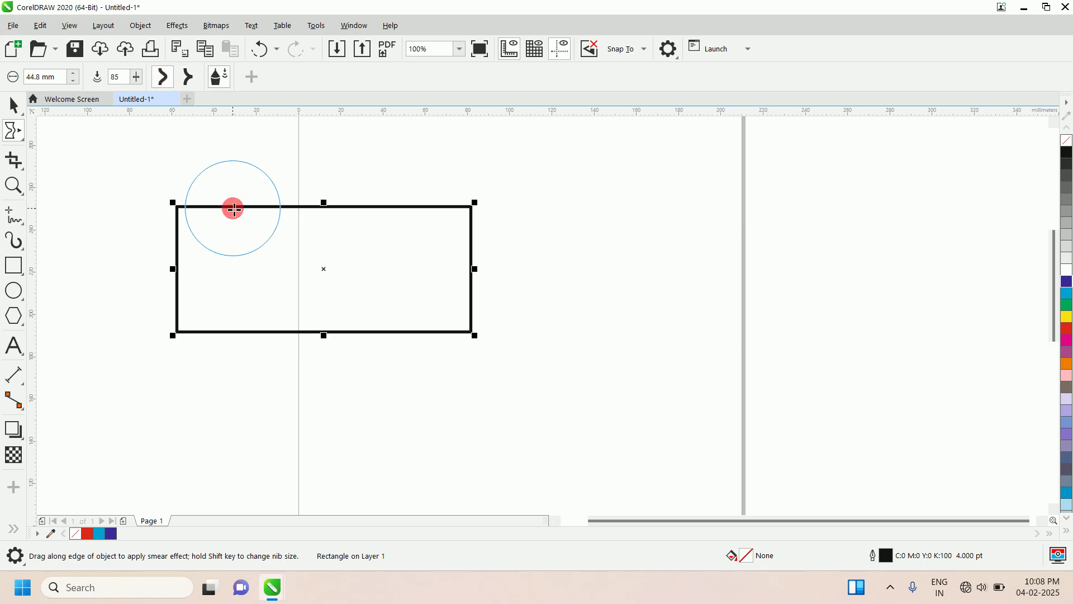
left_click_drag(234, 210, 234, 270)
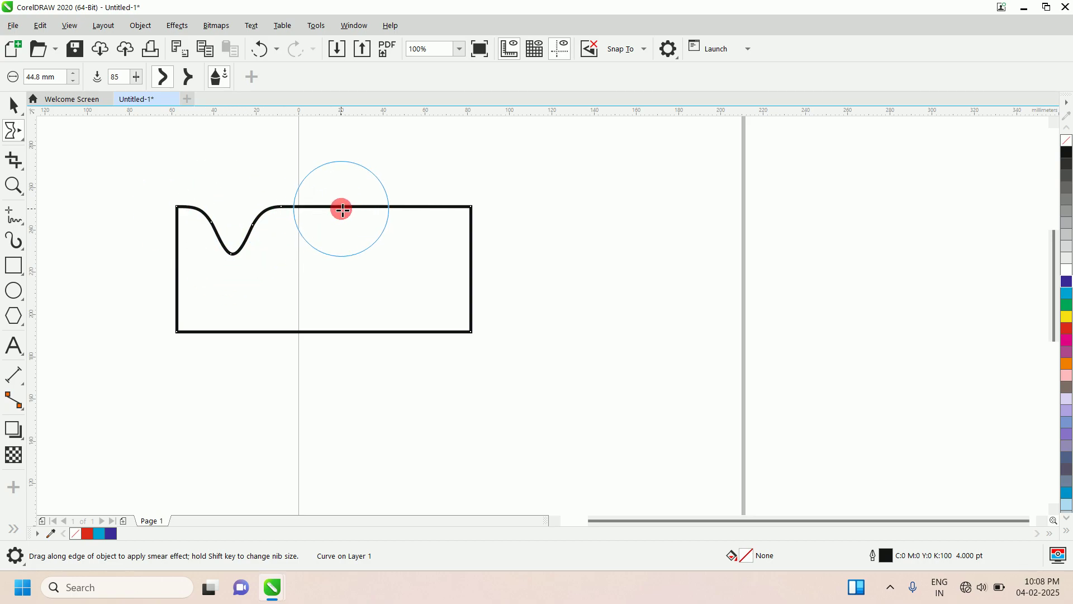
left_click_drag(339, 210, 343, 141)
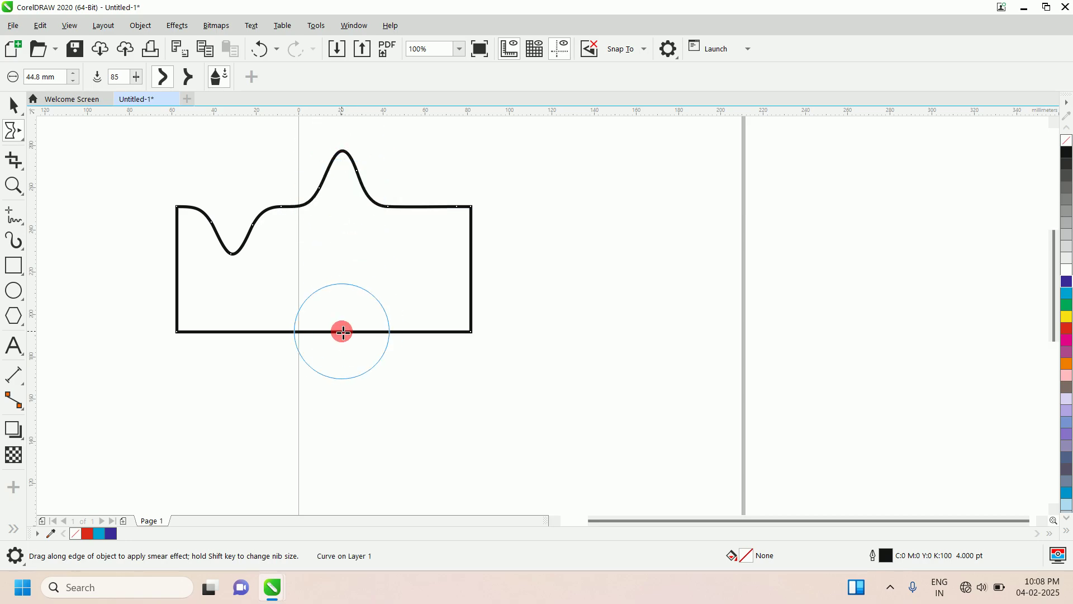
left_click_drag(342, 332, 344, 389)
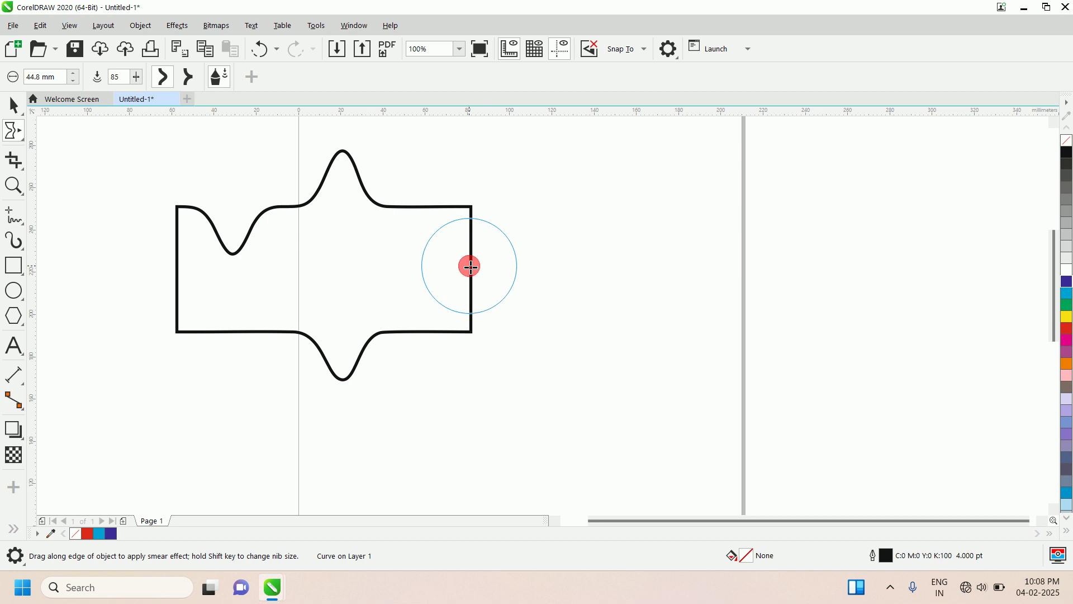
left_click_drag(470, 266, 411, 266)
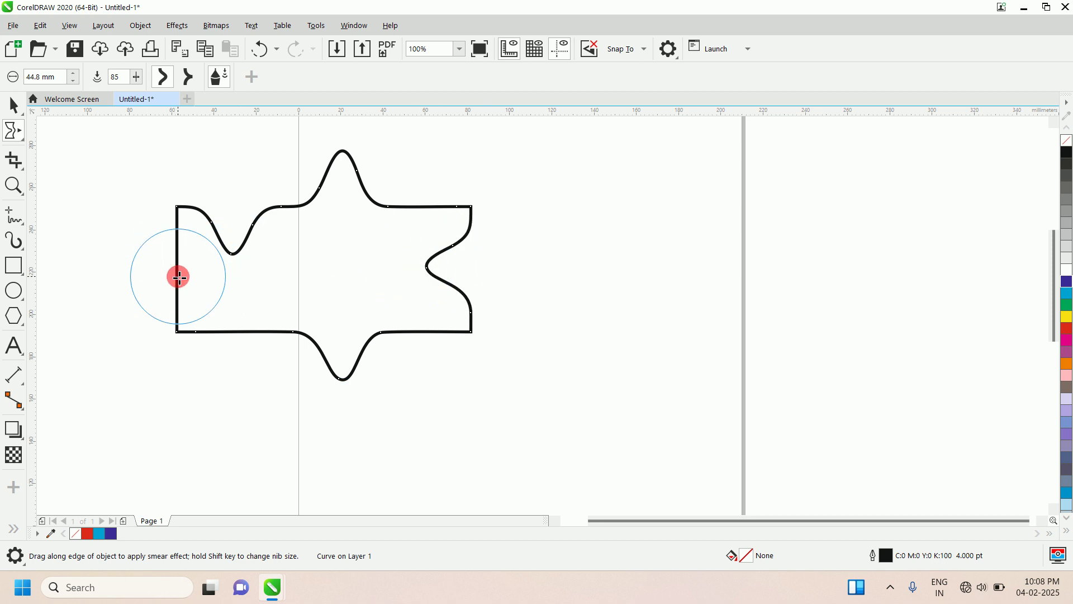
left_click_drag(179, 277, 208, 280)
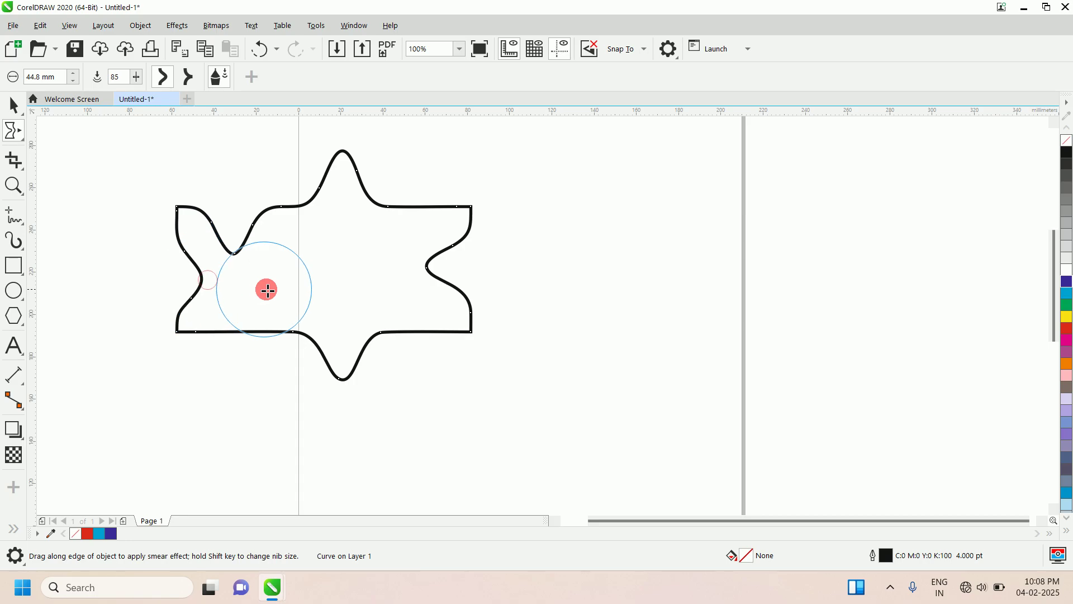
Step: Fill the smeared shape red and use pointy smear to form an outward spike and an inward notch along its bottom edge
left_click(1067, 329)
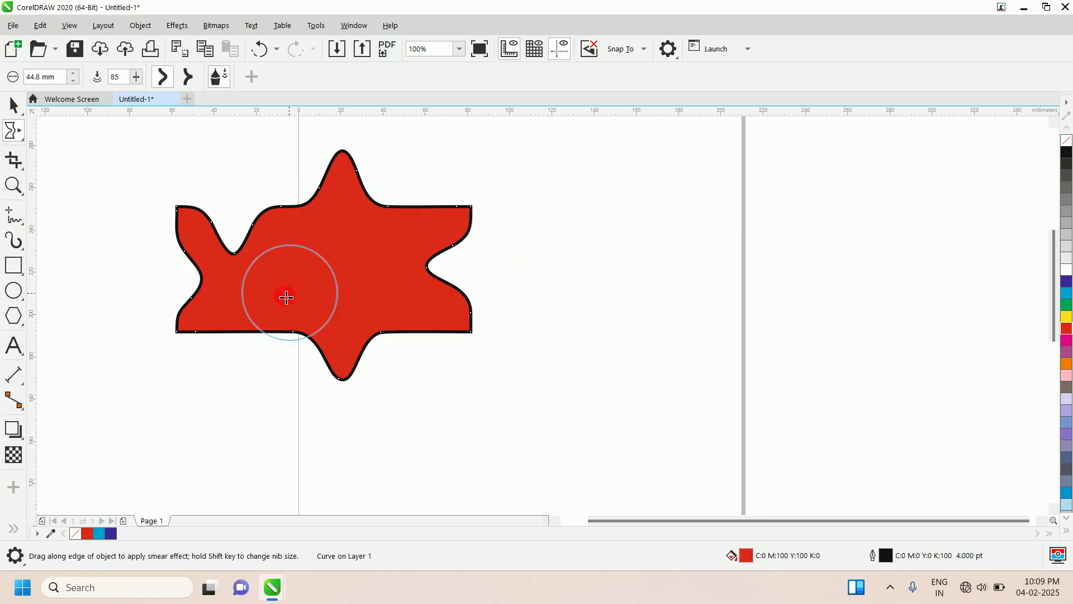
left_click(188, 78)
left_click_drag(242, 334, 242, 421)
mouse_move(423, 345)
left_mouse_down()
mouse_move(418, 250)
mouse_move(423, 315)
mouse_move(422, 294)
mouse_move(412, 299)
mouse_move(438, 314)
left_mouse_up()
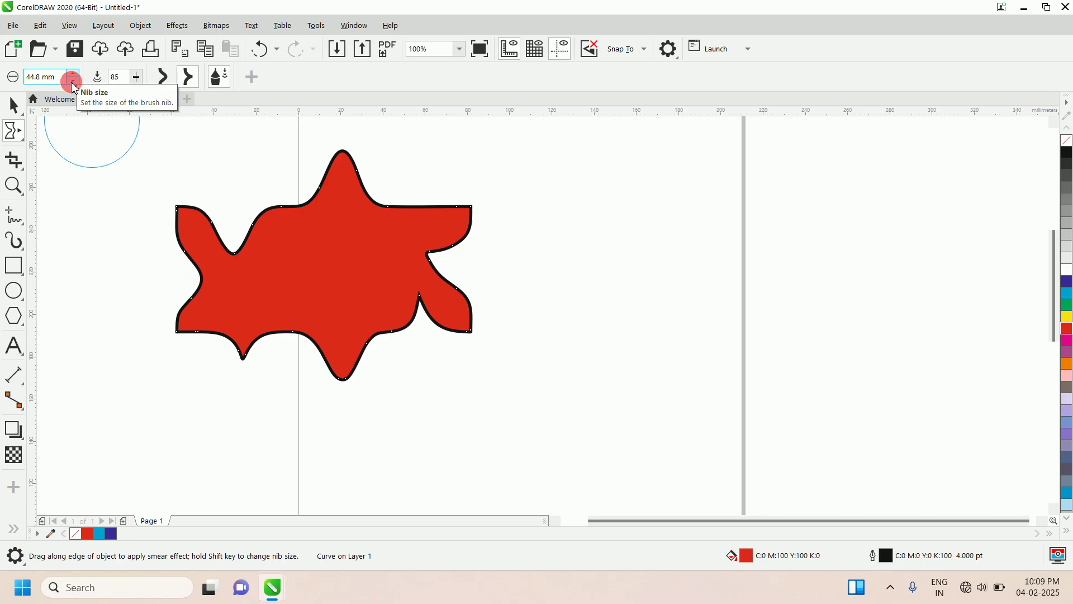
Step: Delete the red smeared shape
left_click(18, 133)
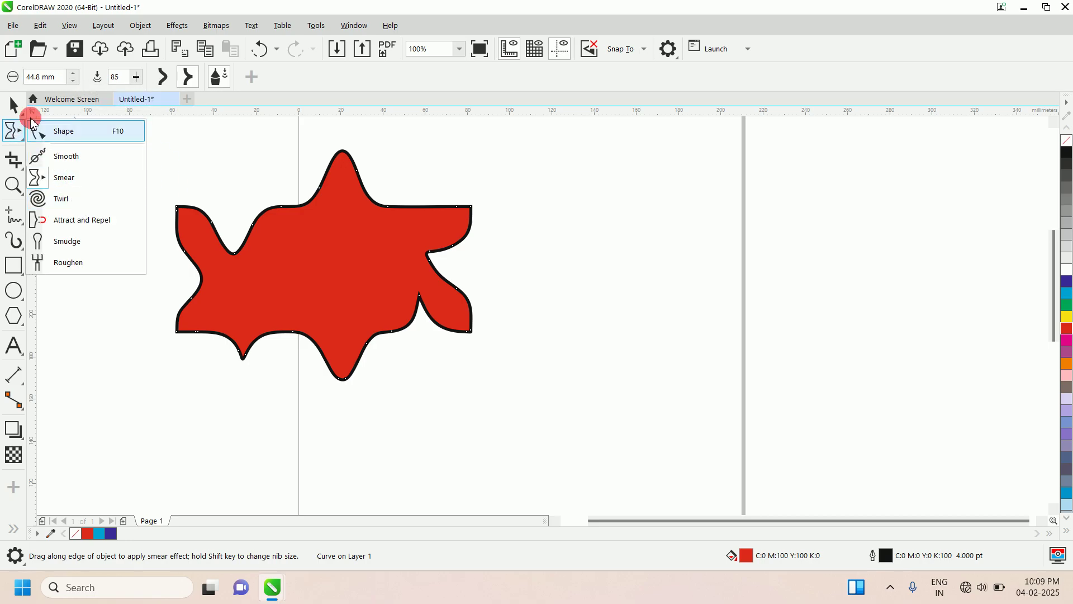
left_click(13, 104)
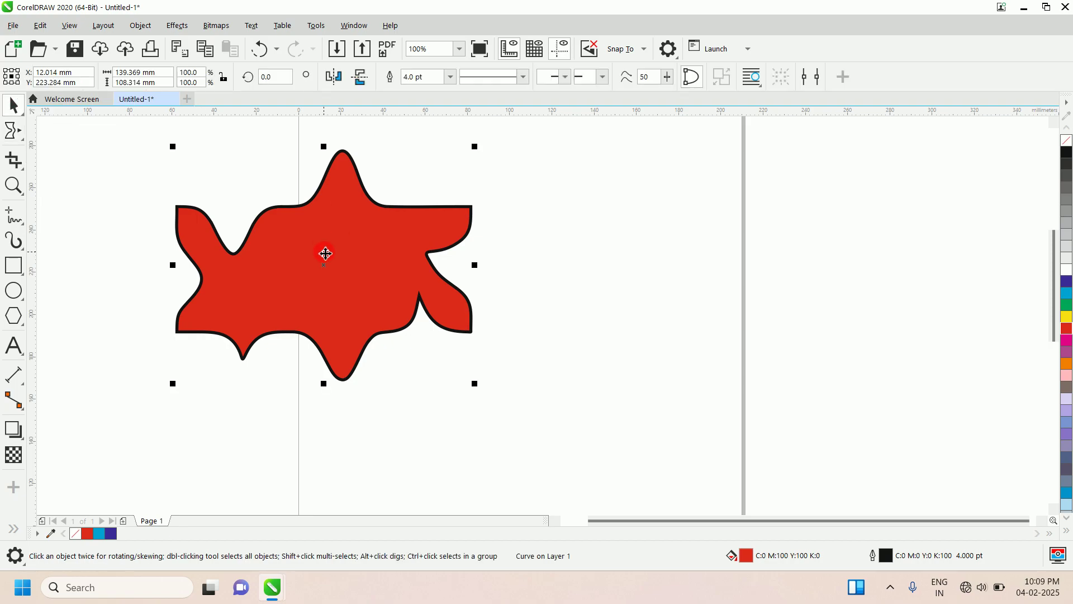
key("Delete")
Step: Draw a rectangle about 81 × 43 mm across the page's left edge and fill it red
scroll(325, 252, "up", 1)
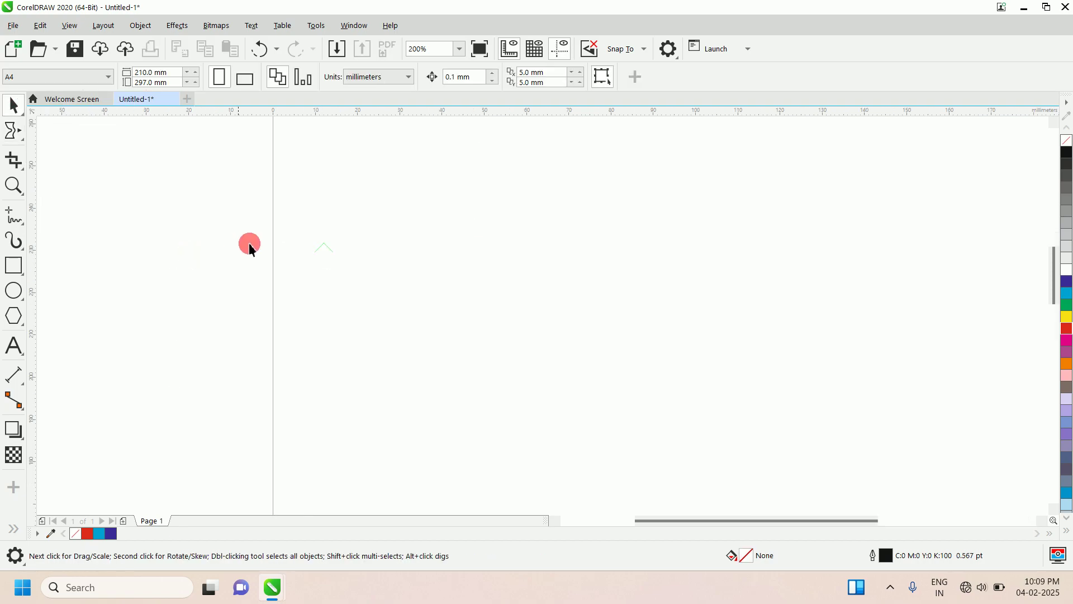
left_click(14, 266)
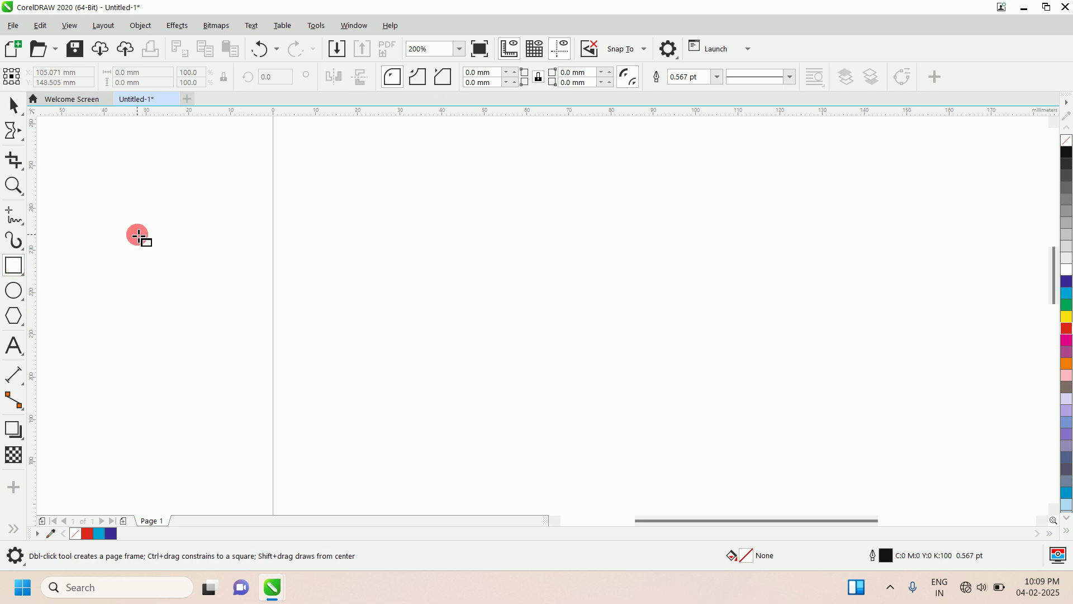
left_click_drag(139, 232, 188, 232)
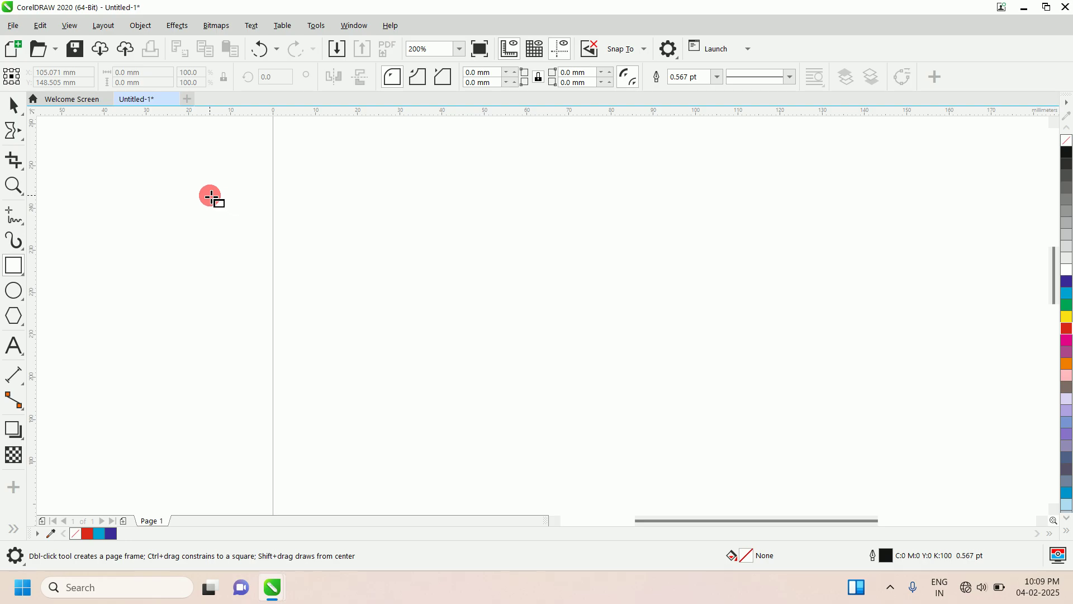
left_click_drag(211, 196, 553, 377)
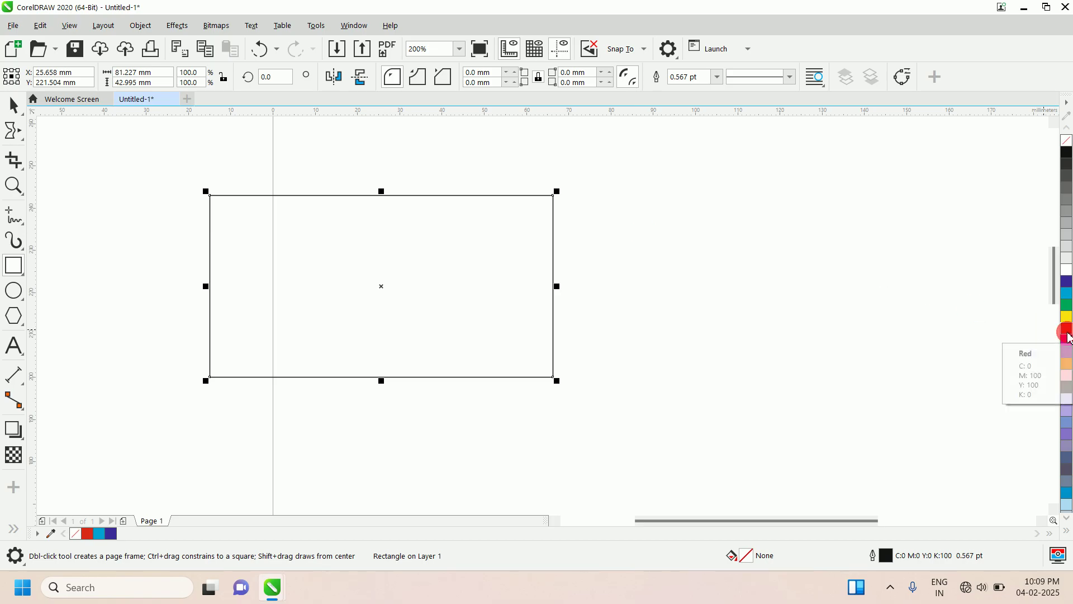
left_click(1067, 331)
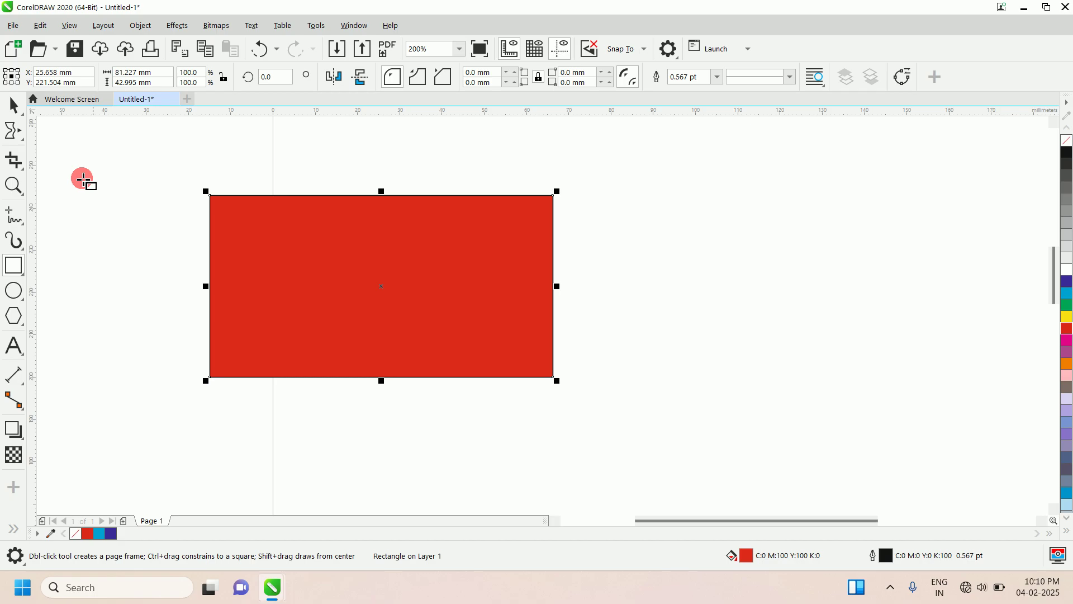
Step: Twirl the rectangle's top-left and bottom-right corners clockwise with the Twirl tool, using the 44.8 mm nib and rate 71
left_click(20, 140)
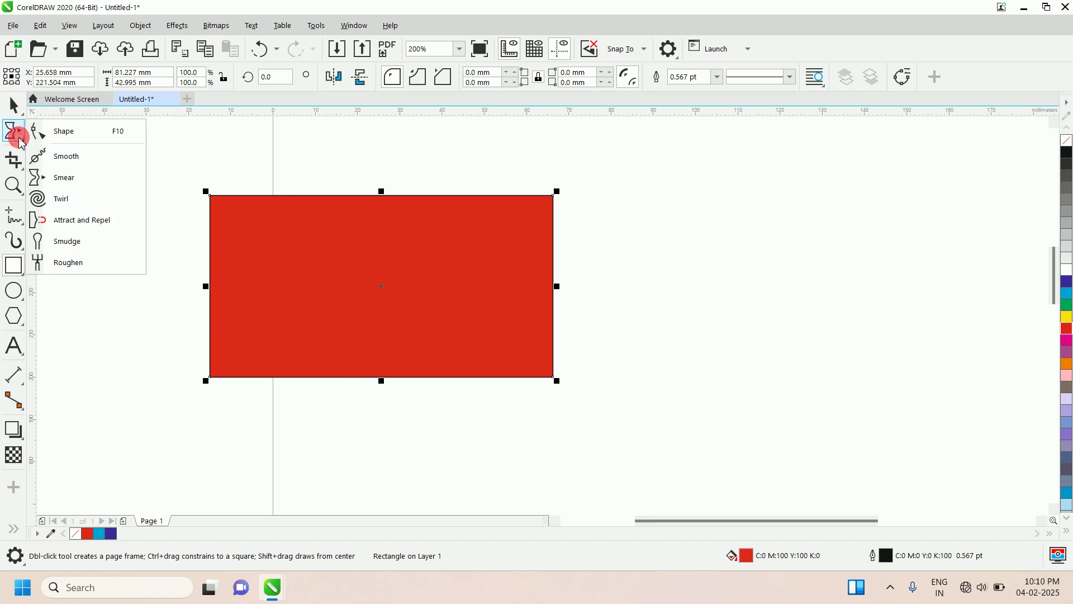
left_click(68, 206)
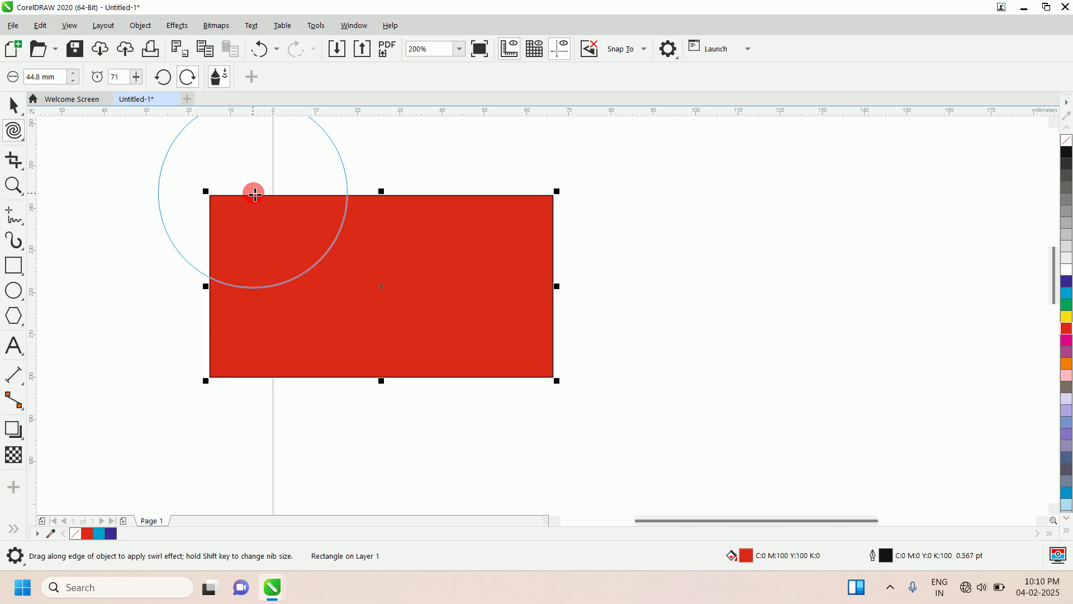
left_click_drag(259, 196, 336, 218)
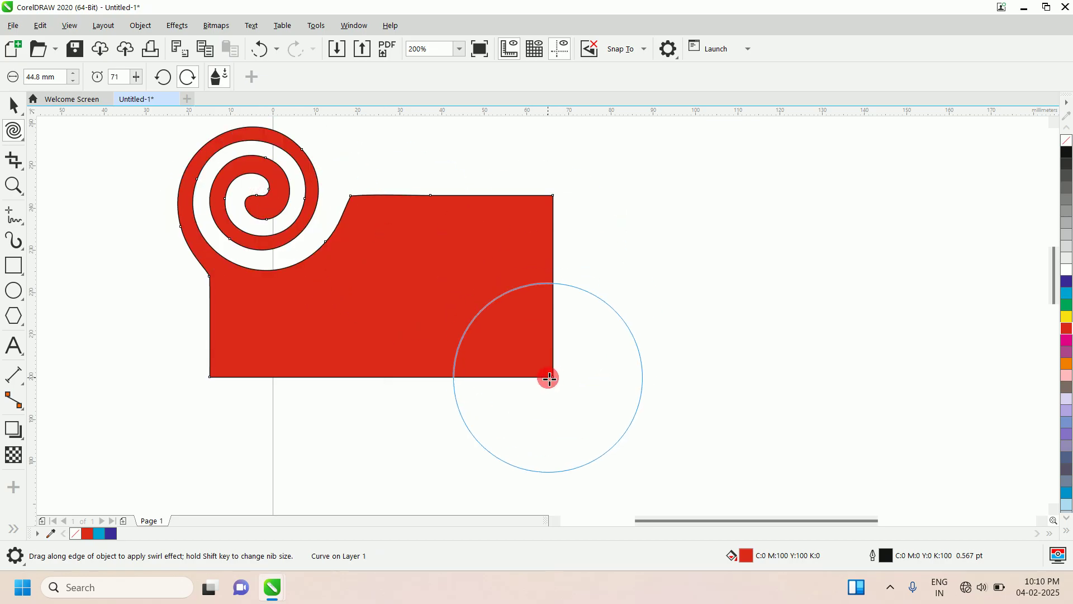
left_click_drag(555, 379, 465, 403)
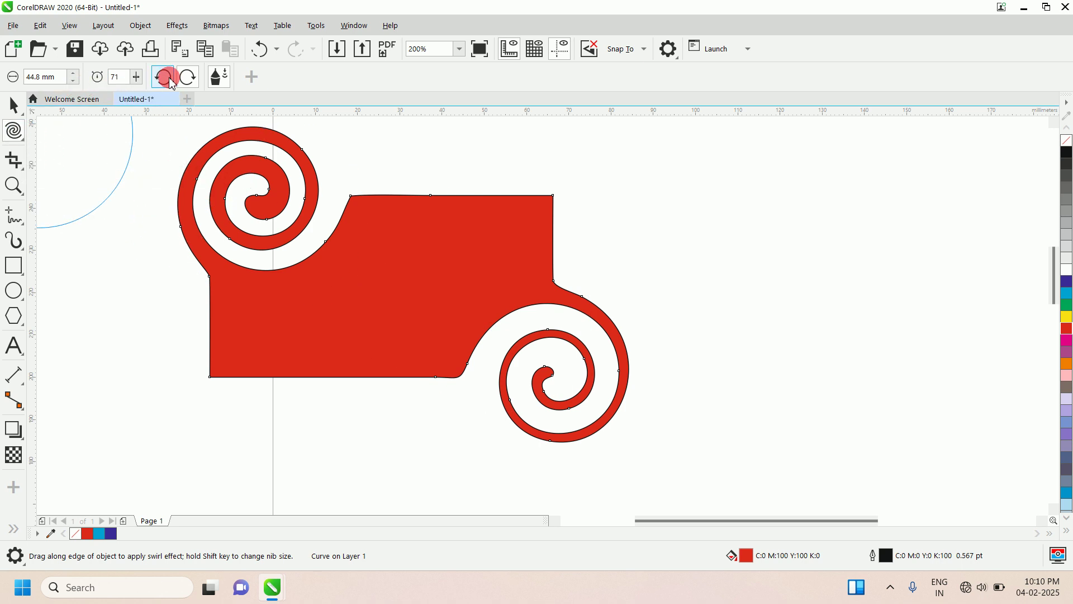
Step: Apply counterclockwise twirls near the shape's bottom-left corner and along its top edge, using the 44.8 mm nib and rate 71
left_click(47, 79)
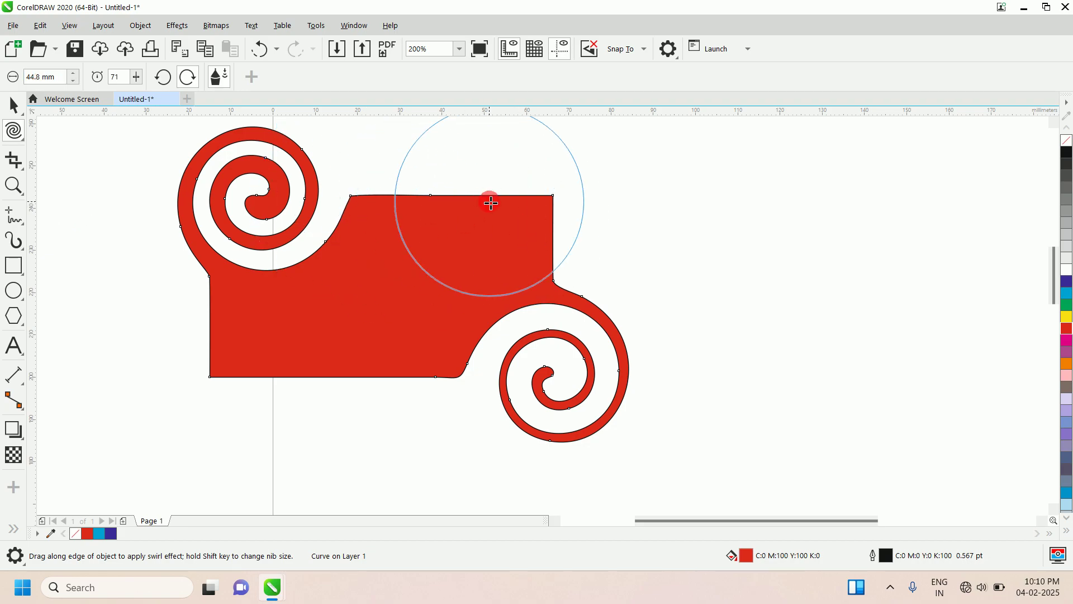
left_click(123, 79)
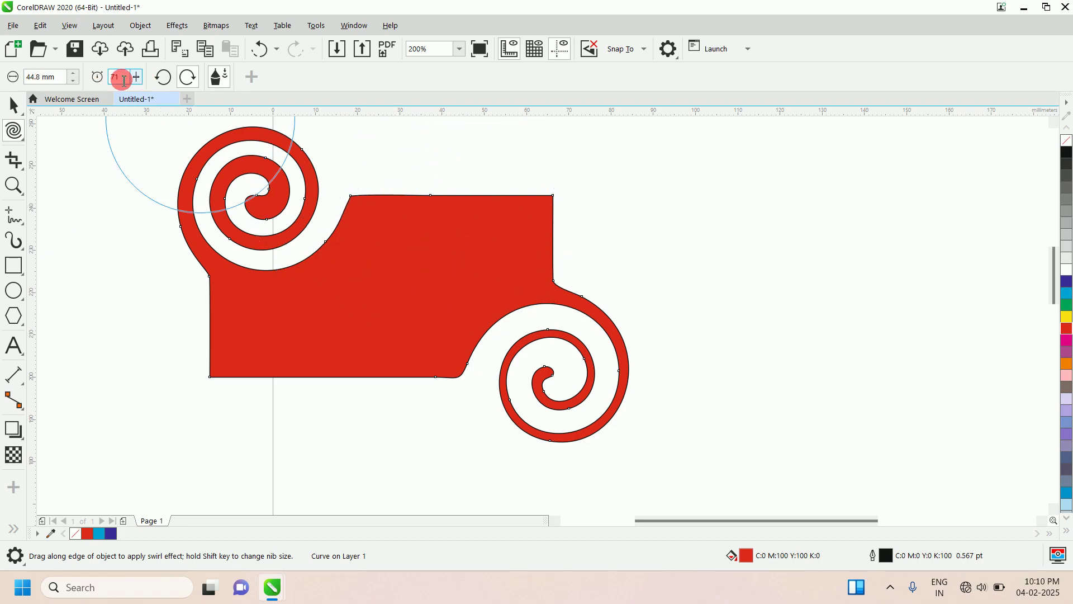
left_click(164, 79)
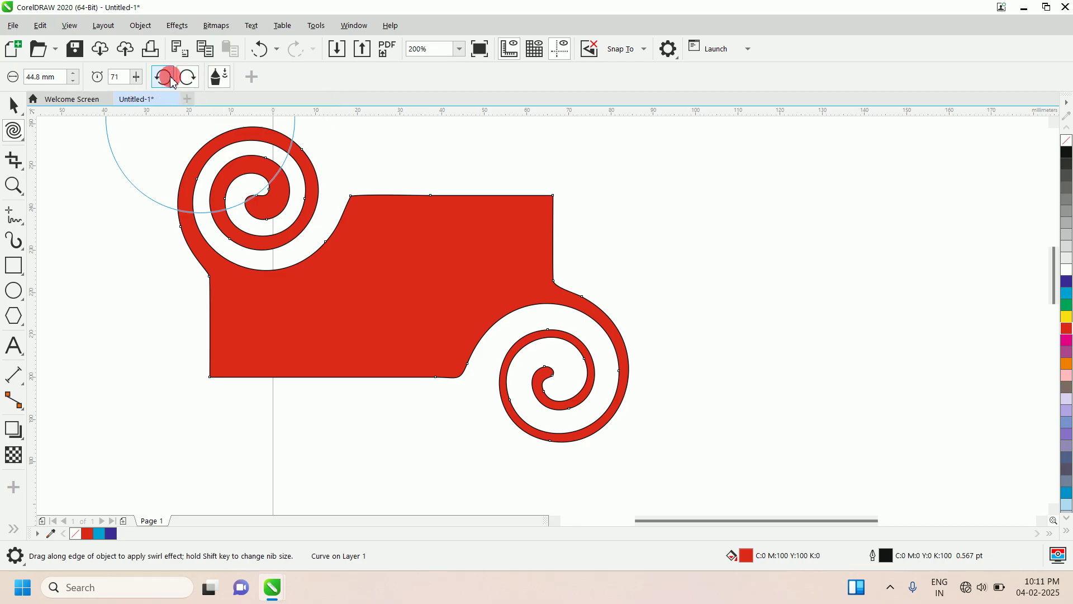
left_click(190, 77)
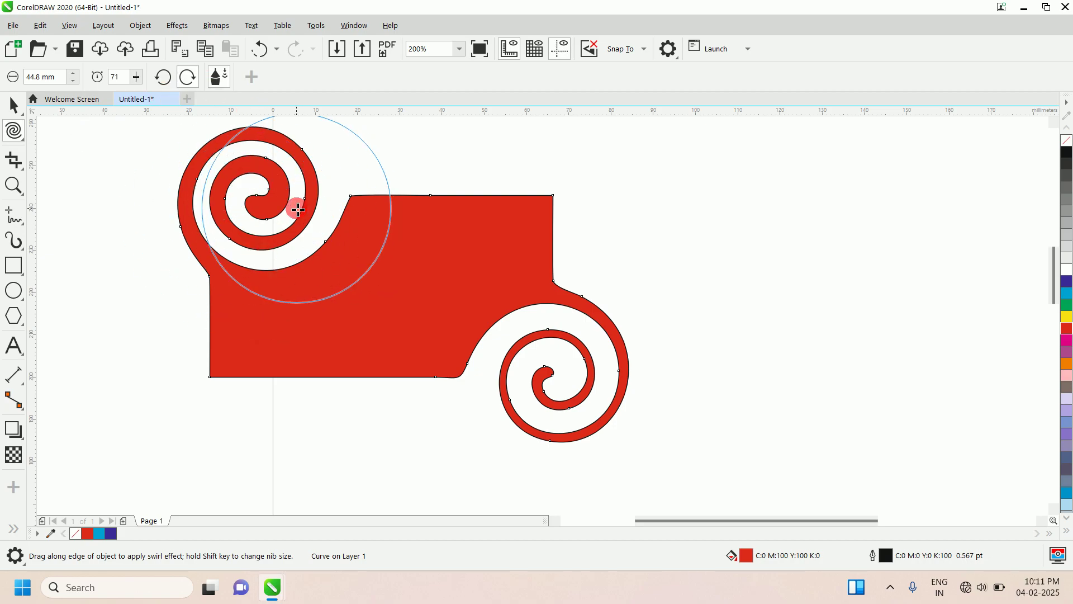
left_click(163, 84)
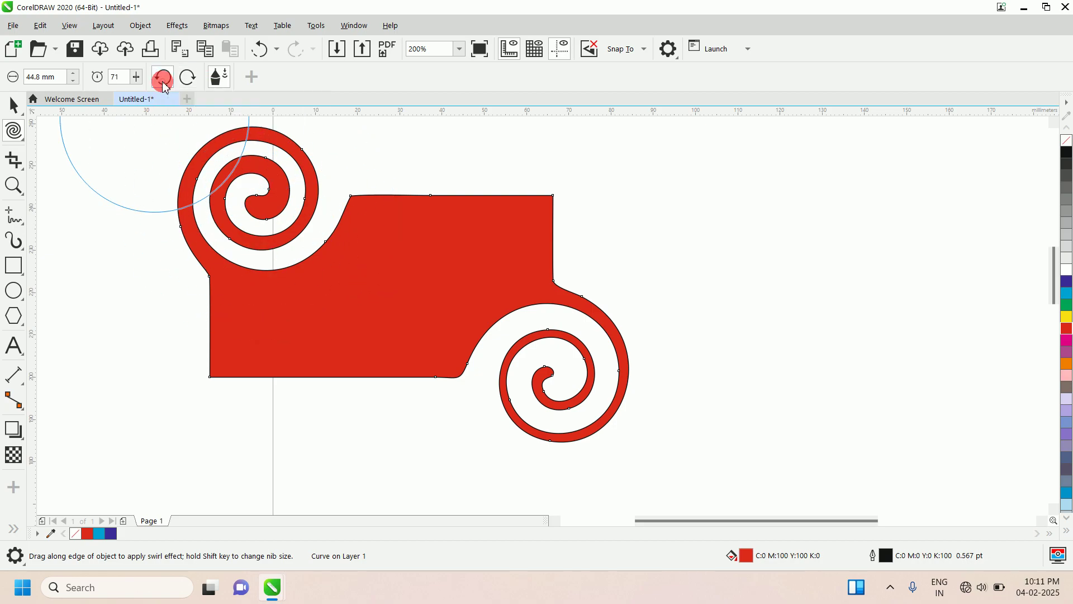
left_click_drag(281, 379, 280, 379)
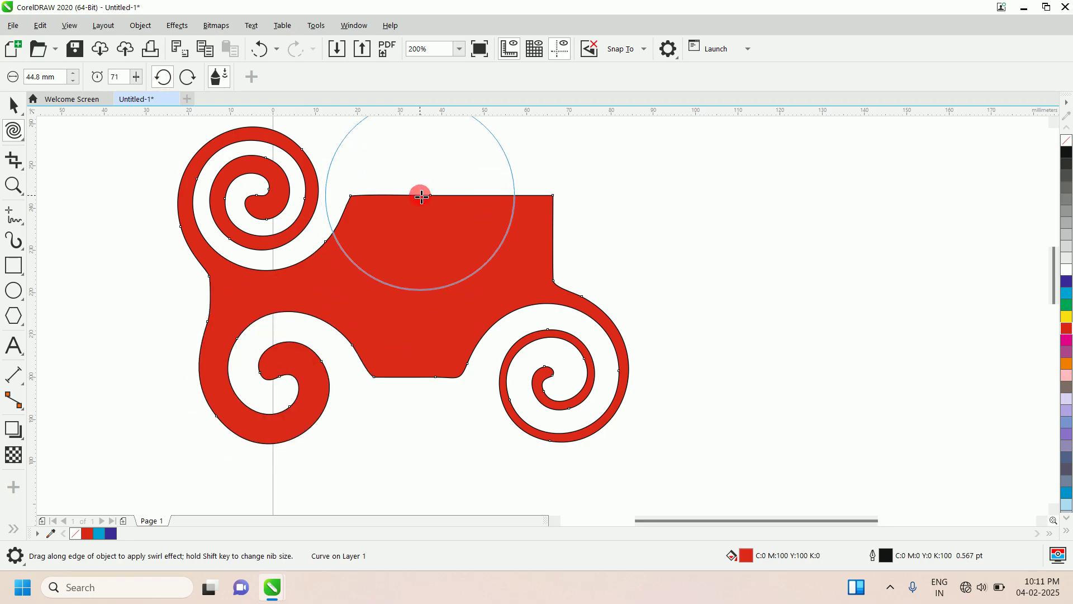
left_click_drag(421, 196, 421, 196)
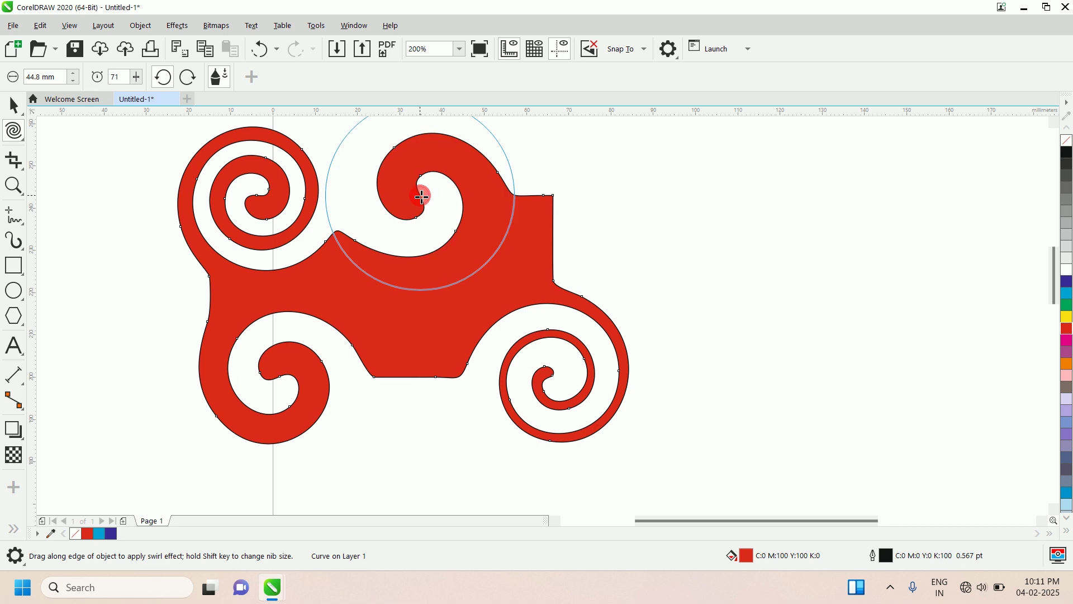
Step: Set the twirl direction back to clockwise and twirl the shape's top-right corner
left_click(189, 78)
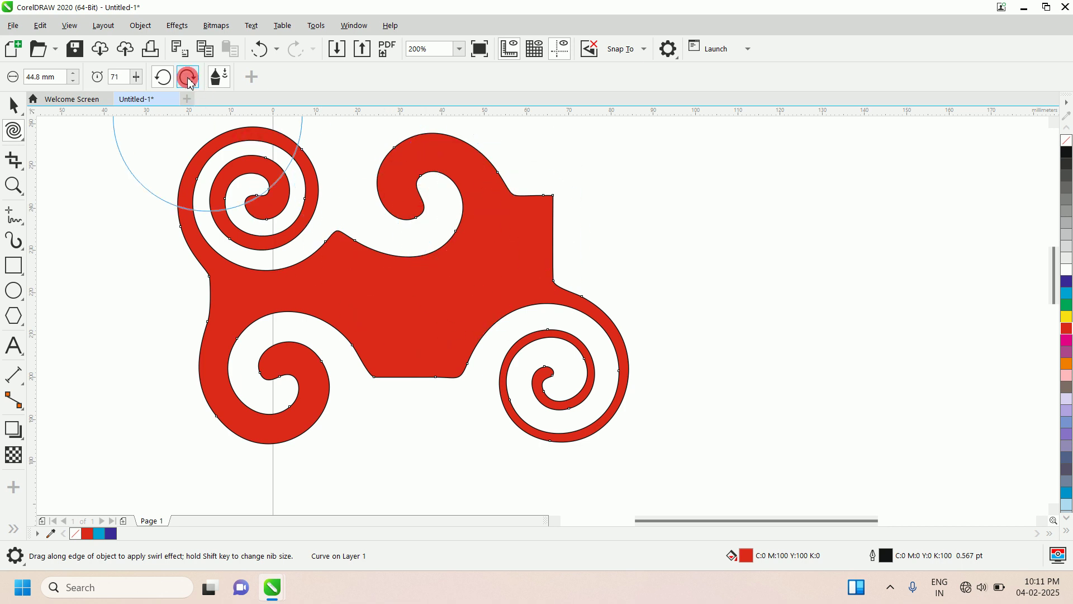
left_click(188, 78)
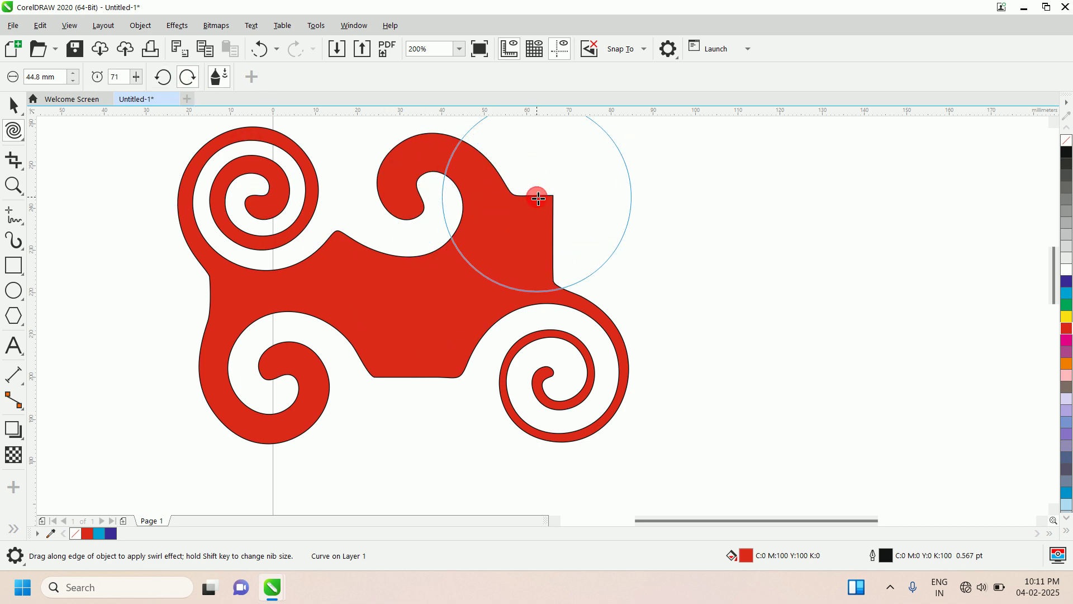
left_click_drag(538, 198, 539, 198)
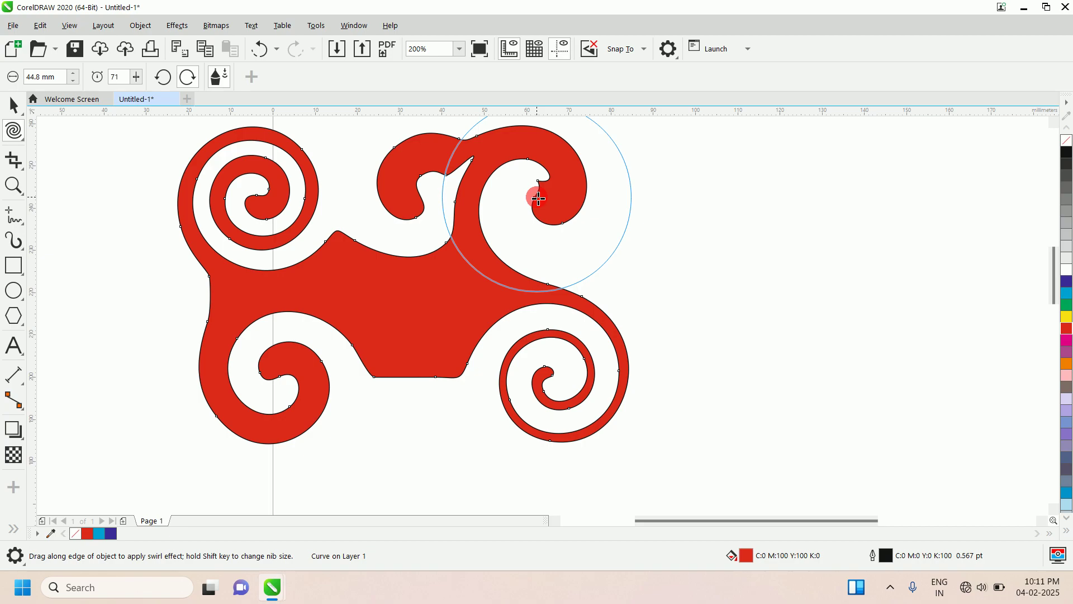
left_click(172, 78)
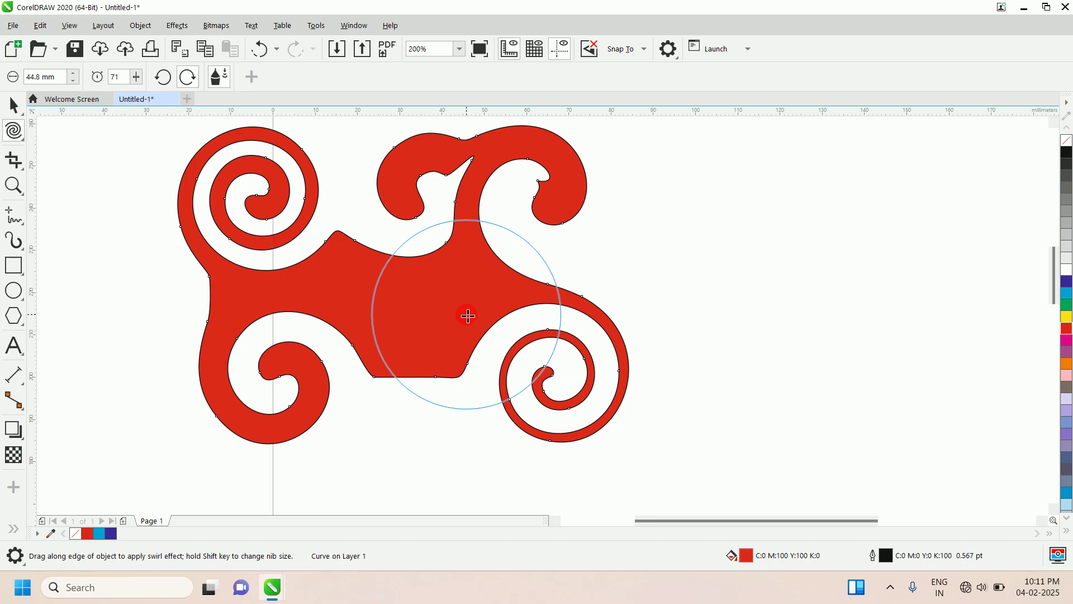
Step: Delete the red twirled shape
left_click(13, 105)
left_click(313, 254)
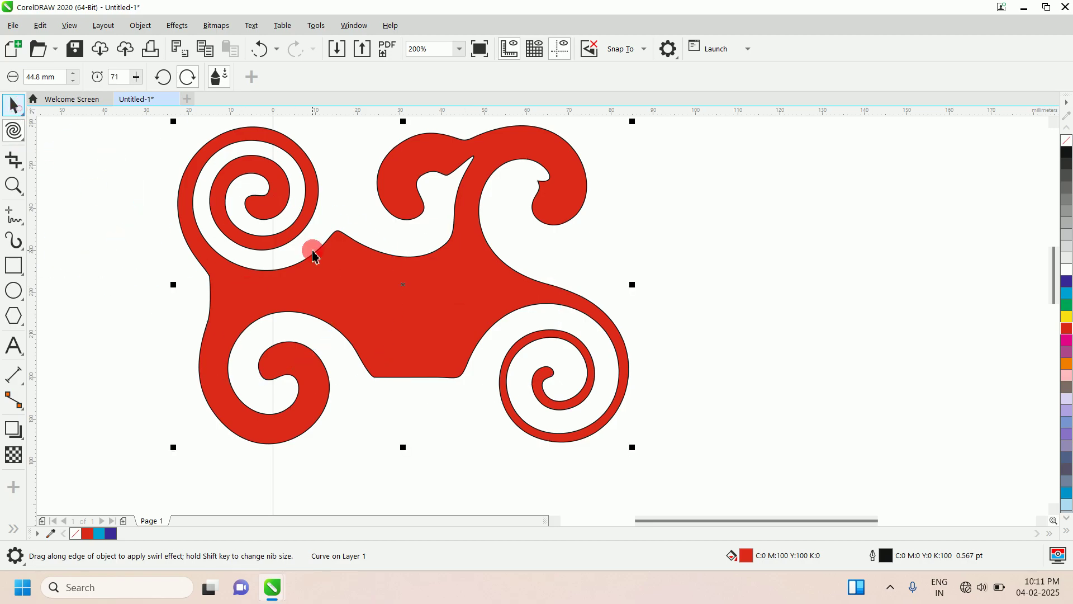
key("Delete")
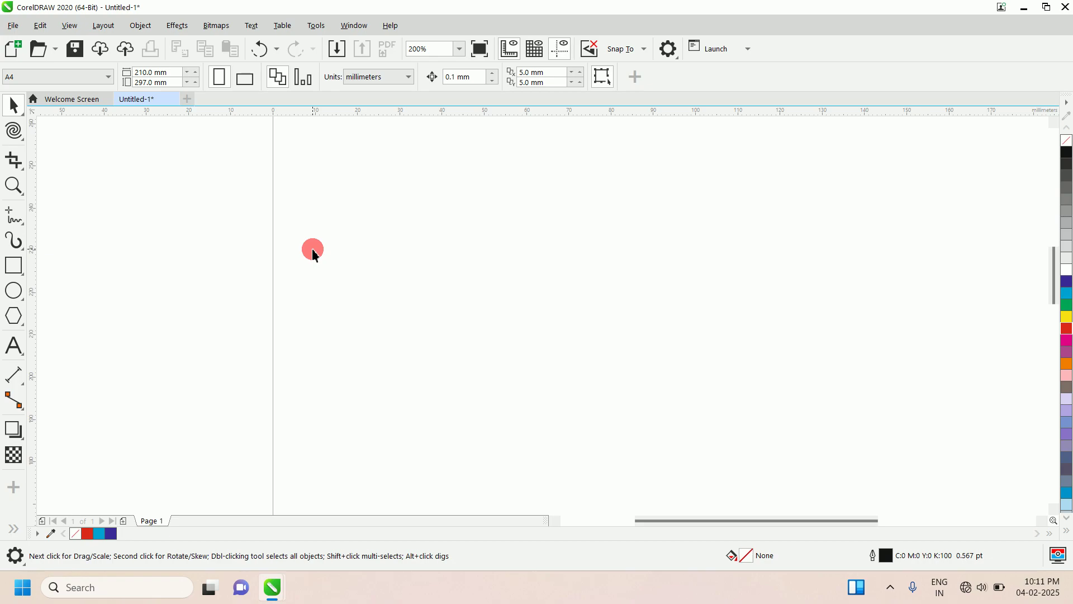
left_click(19, 136)
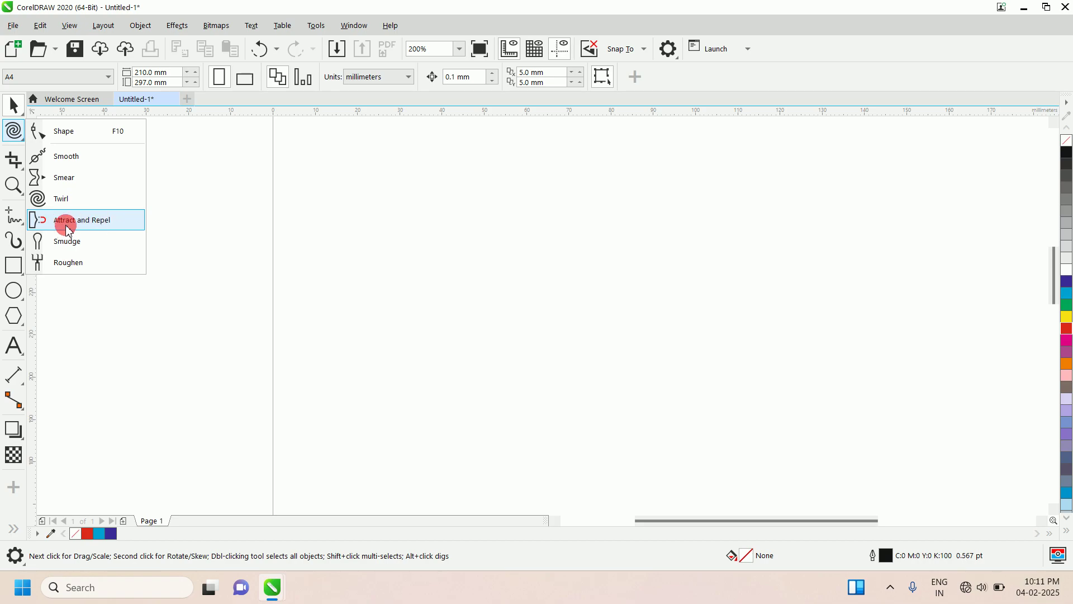
left_click(23, 170)
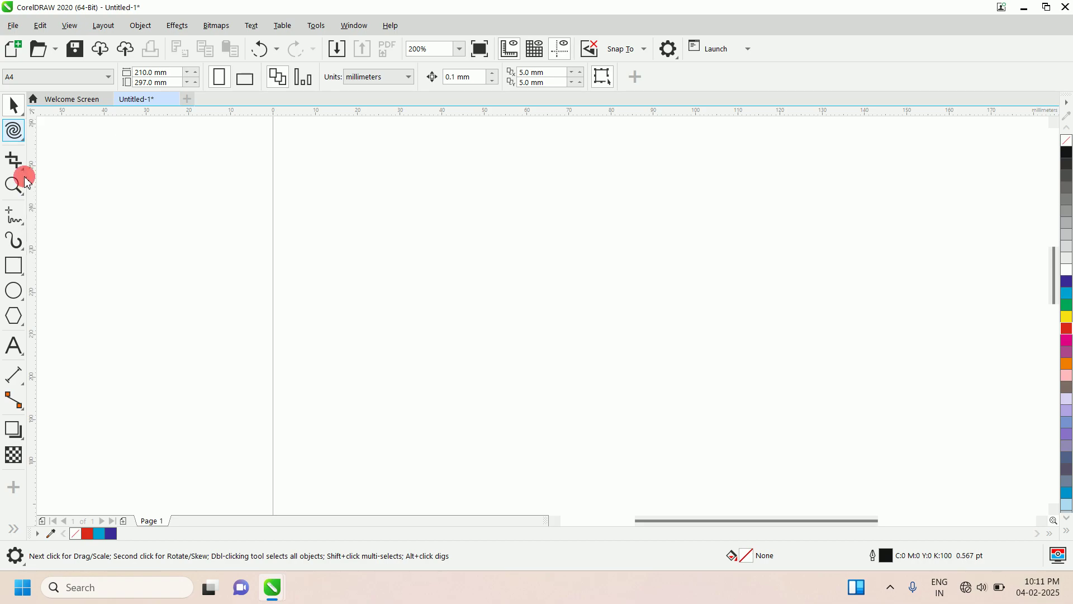
left_click(205, 185)
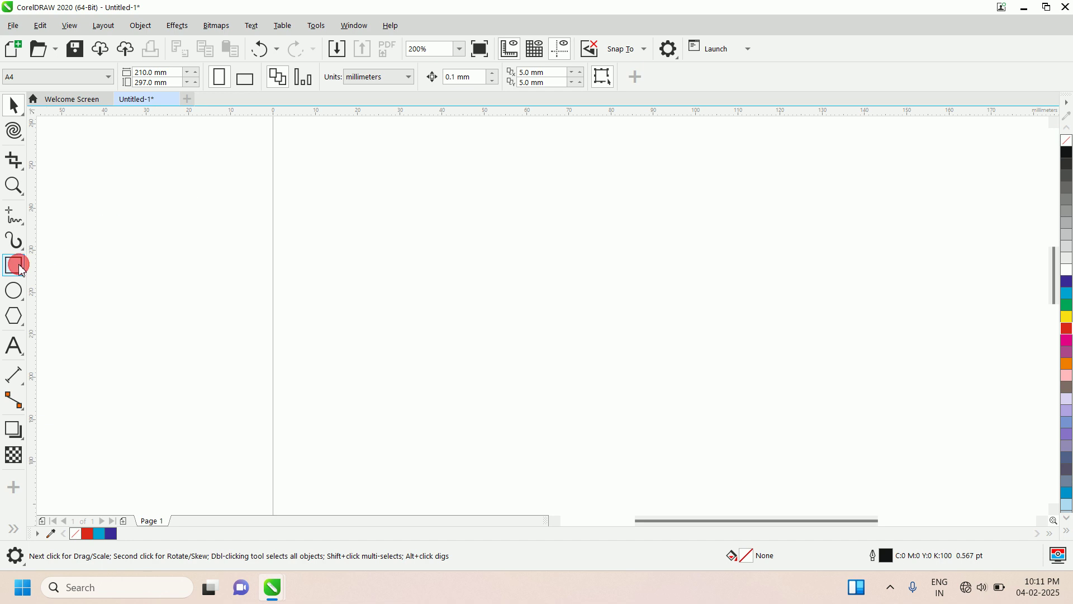
Step: Draw a rectangle about 69 × 40 mm across the page's left edge and fill it with red
left_click(20, 268)
left_click(67, 264)
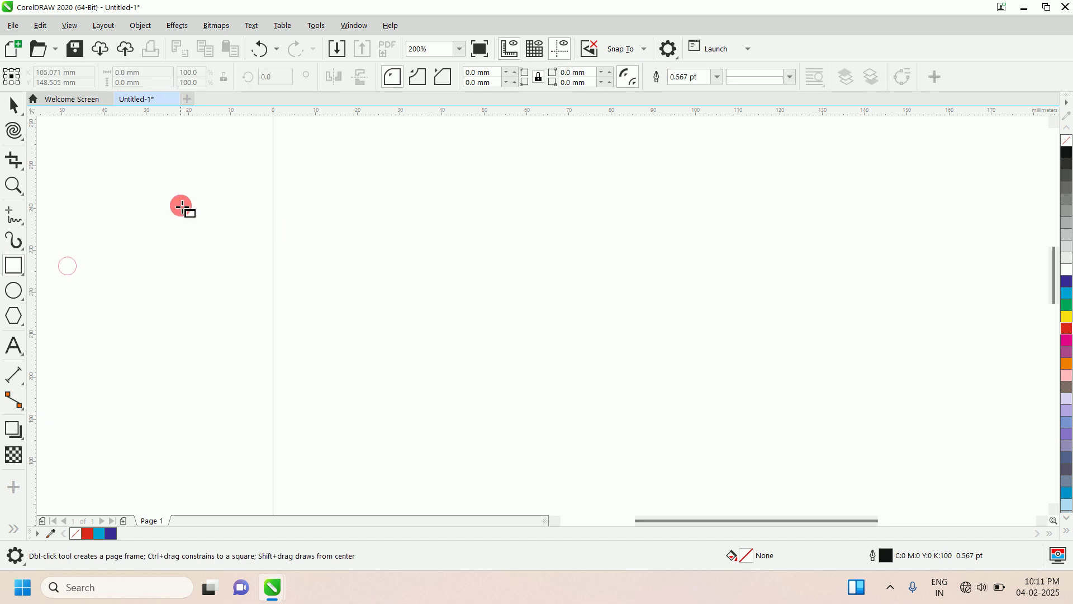
mouse_move(183, 206)
left_mouse_down()
mouse_move(460, 318)
mouse_move(471, 374)
left_mouse_up()
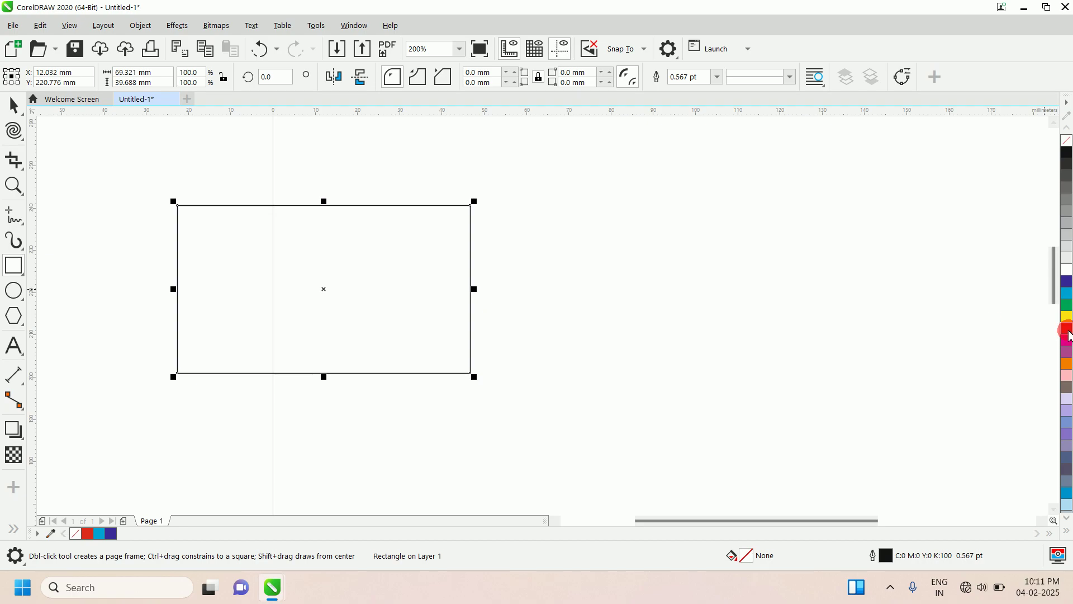
left_click(1067, 329)
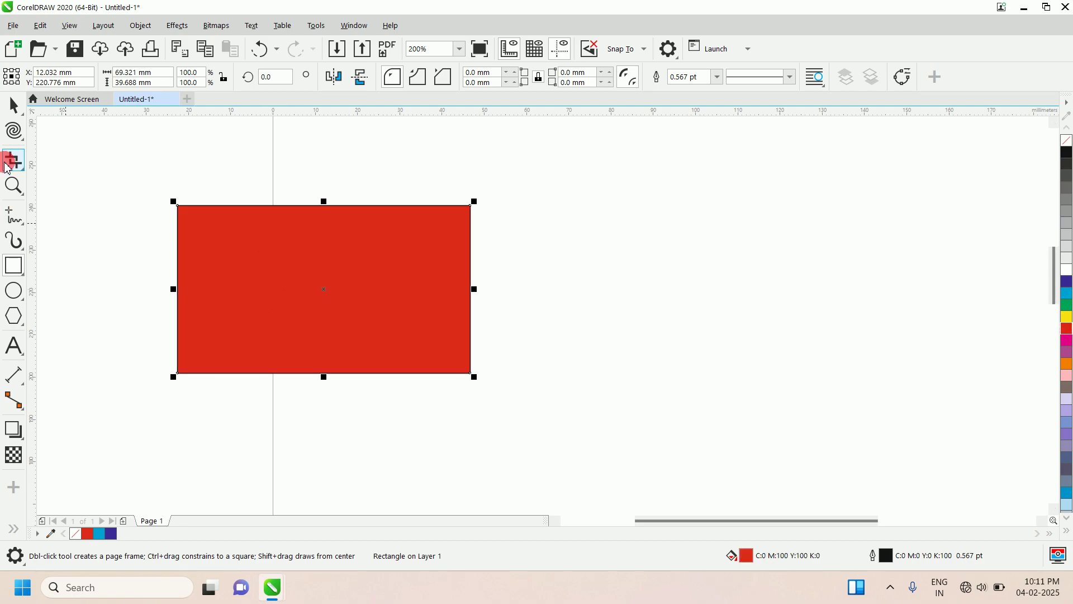
Step: Using the Attract tool with a 44.8 mm nib and rate 86, drag the rectangle's top and right edges inward and its left and bottom edges outward
left_click(20, 140)
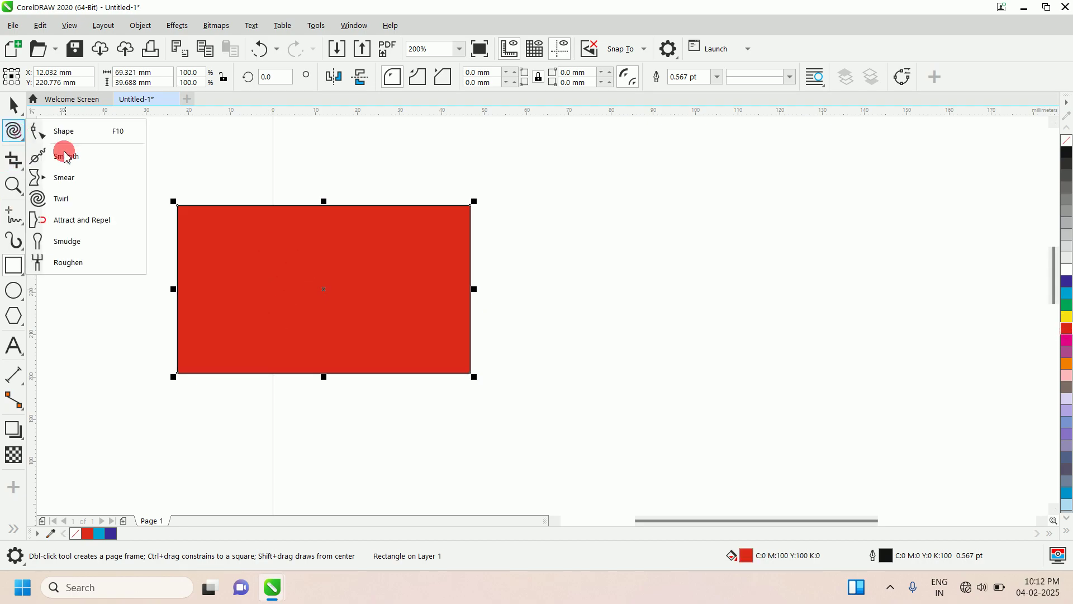
left_click(69, 226)
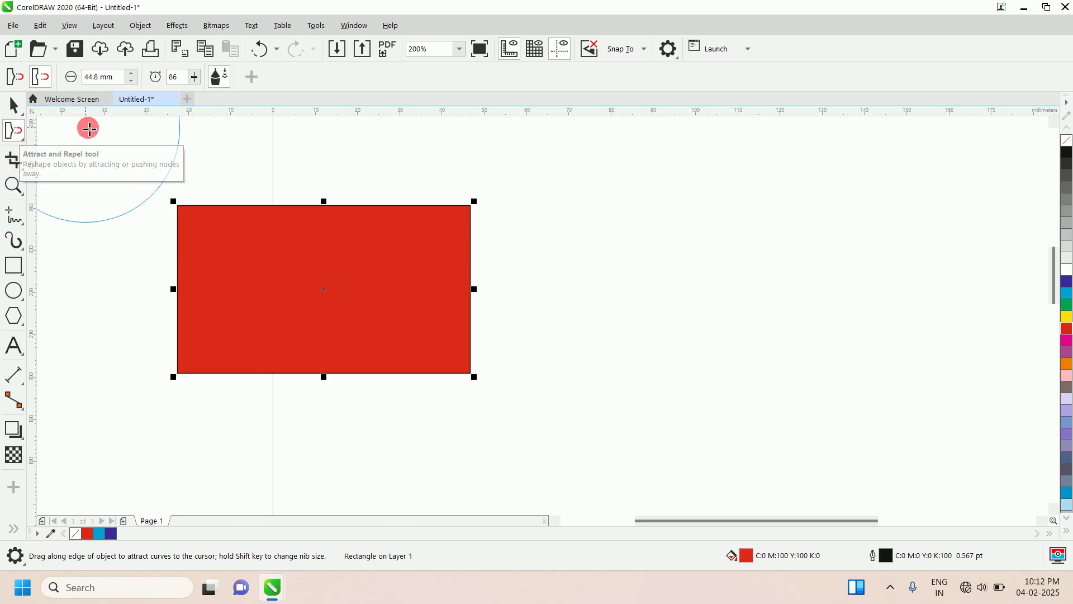
left_click(19, 79)
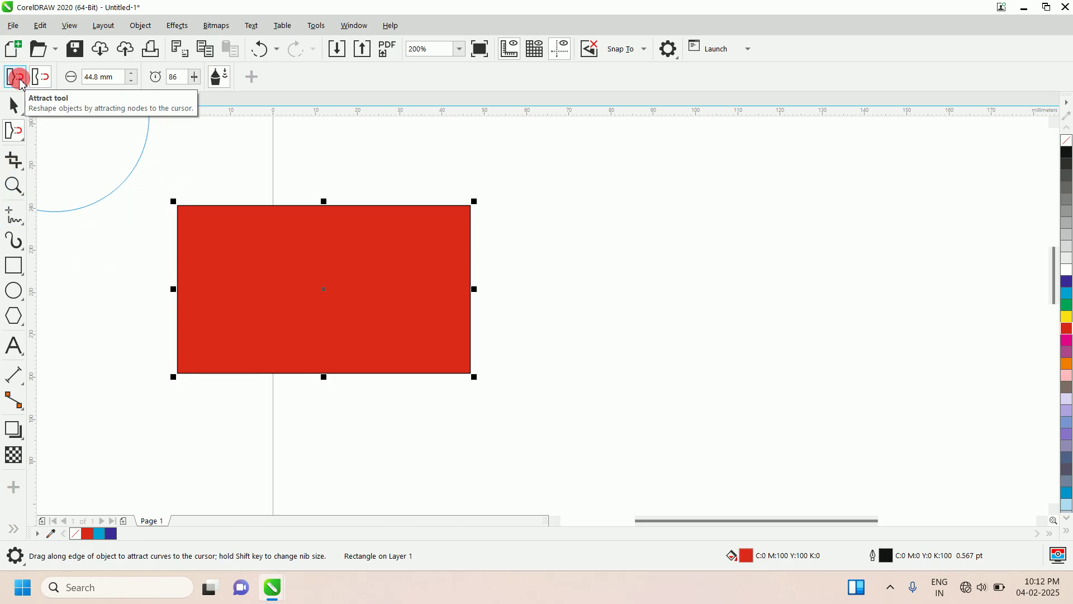
left_click(39, 78)
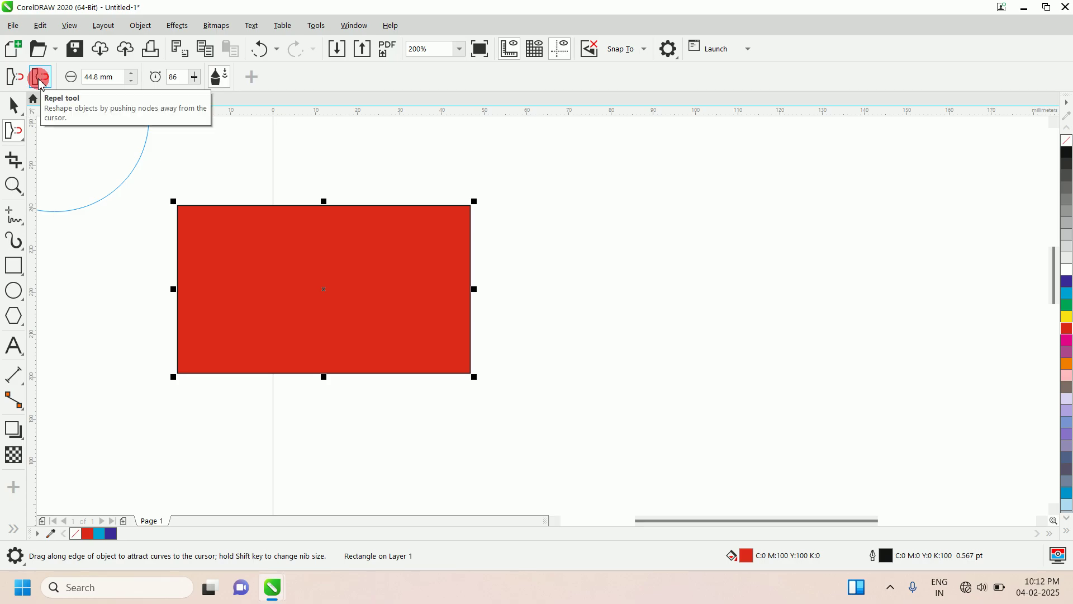
left_click(13, 80)
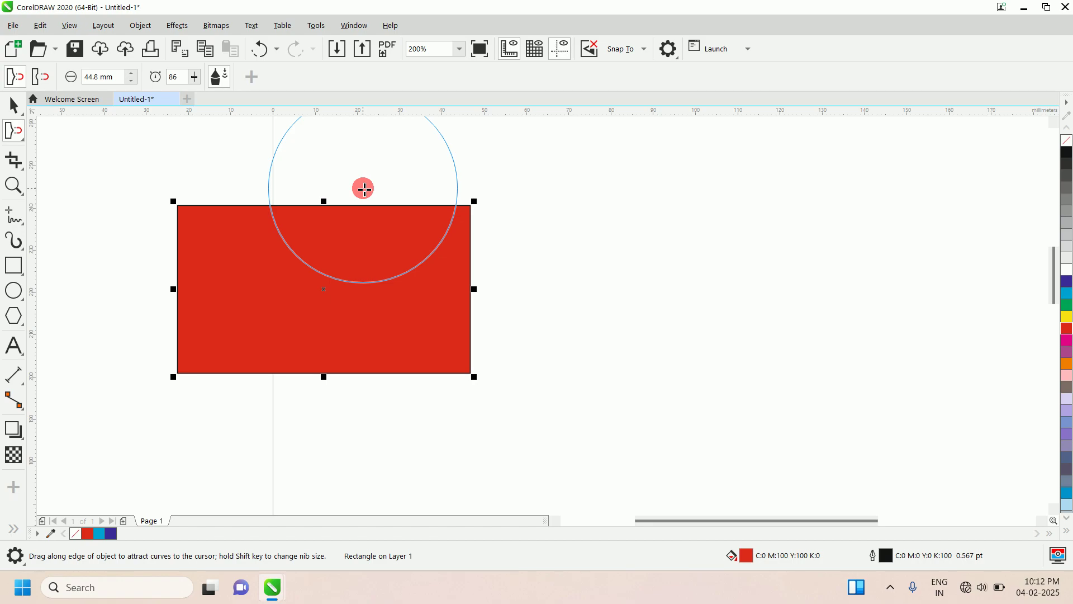
left_click_drag(364, 189, 362, 260)
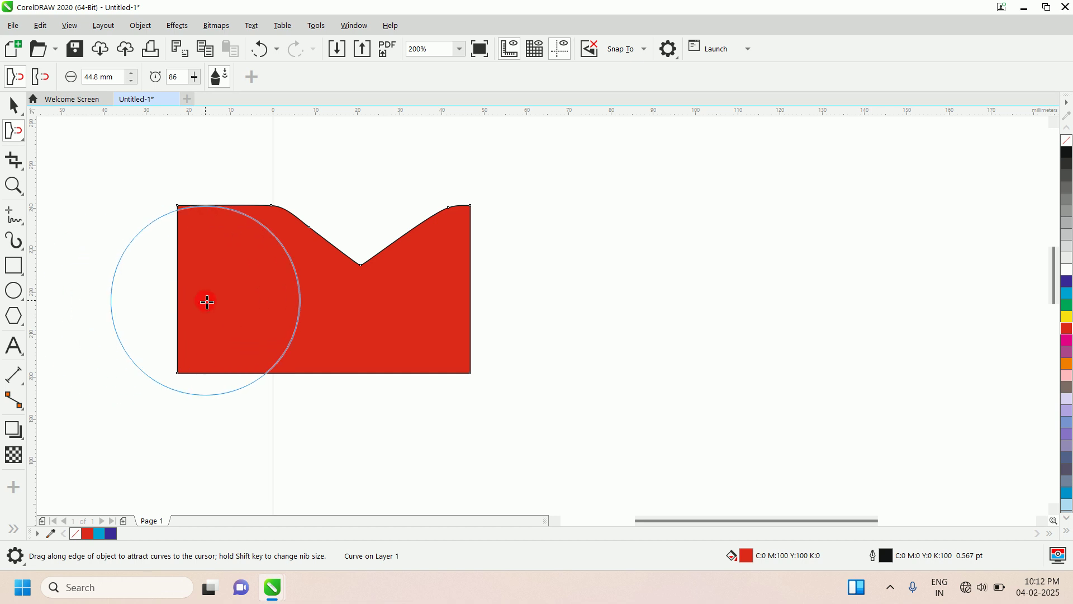
left_click_drag(207, 302, 113, 304)
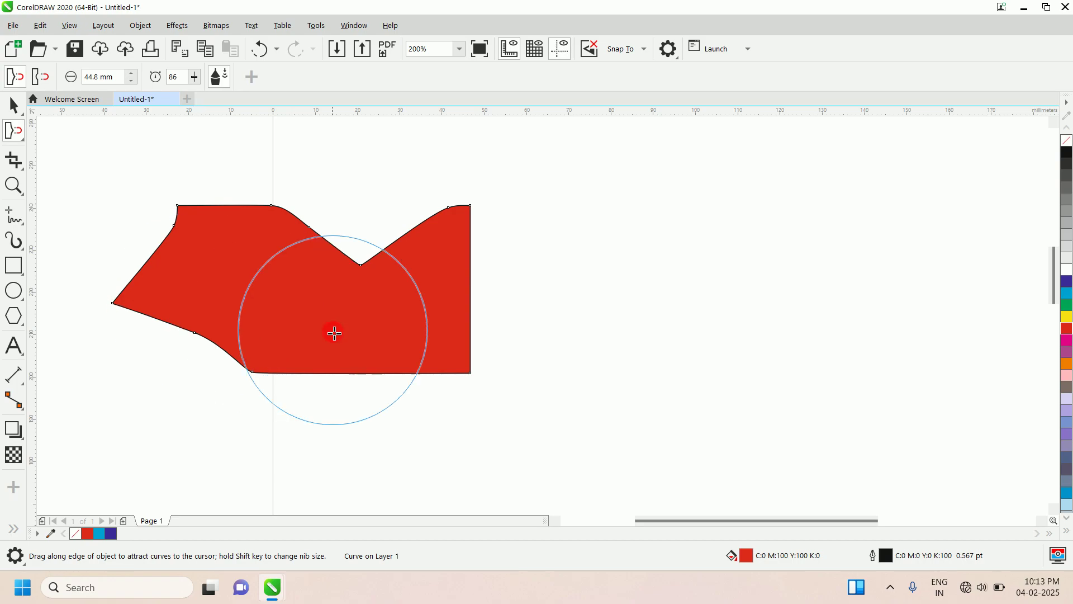
left_click_drag(374, 353, 374, 421)
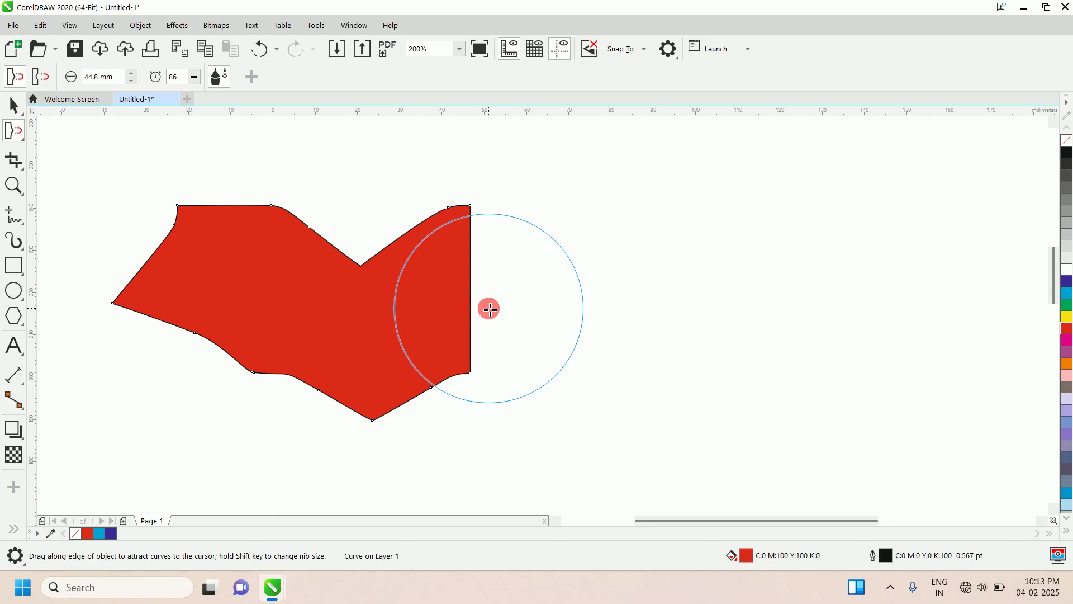
left_click_drag(490, 309, 424, 310)
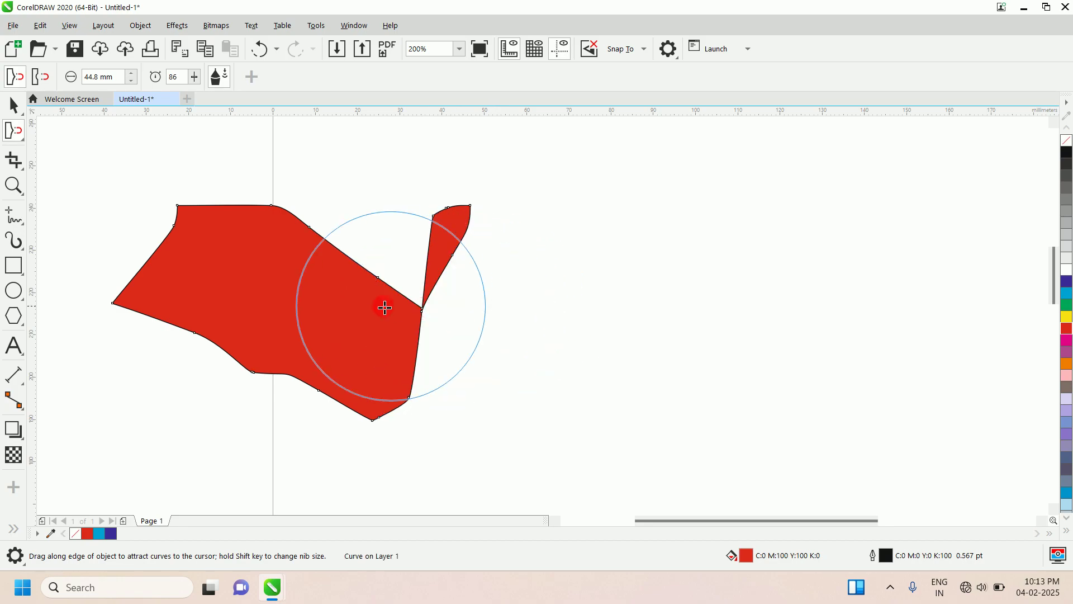
Step: Delete the distorted shape and draw a red-filled rectangle about 112 × 50 mm in its place
left_click(10, 107)
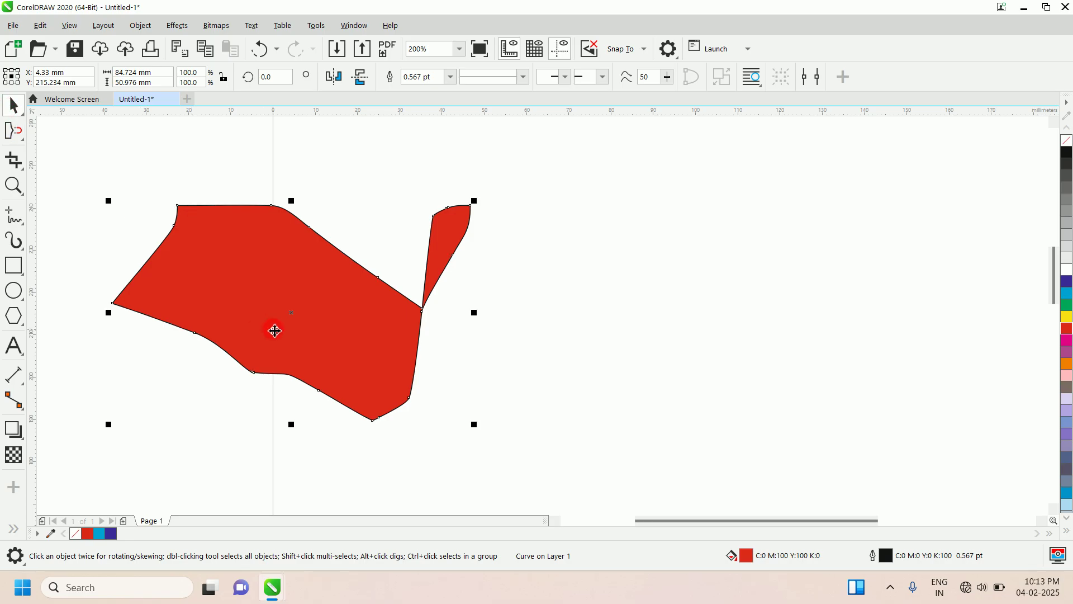
key("Delete")
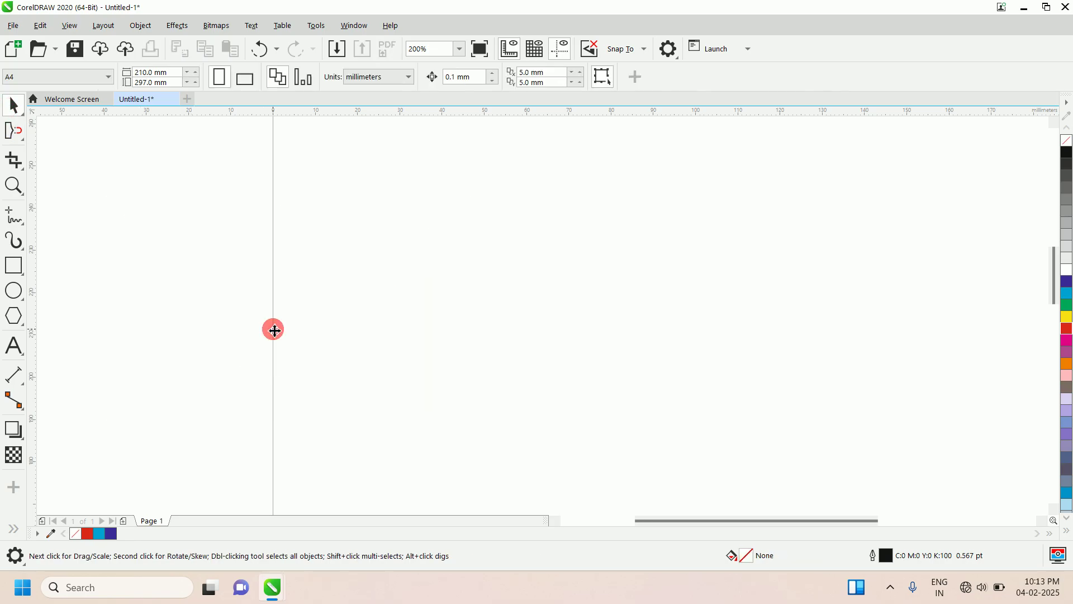
left_click(14, 265)
left_click_drag(221, 198, 694, 411)
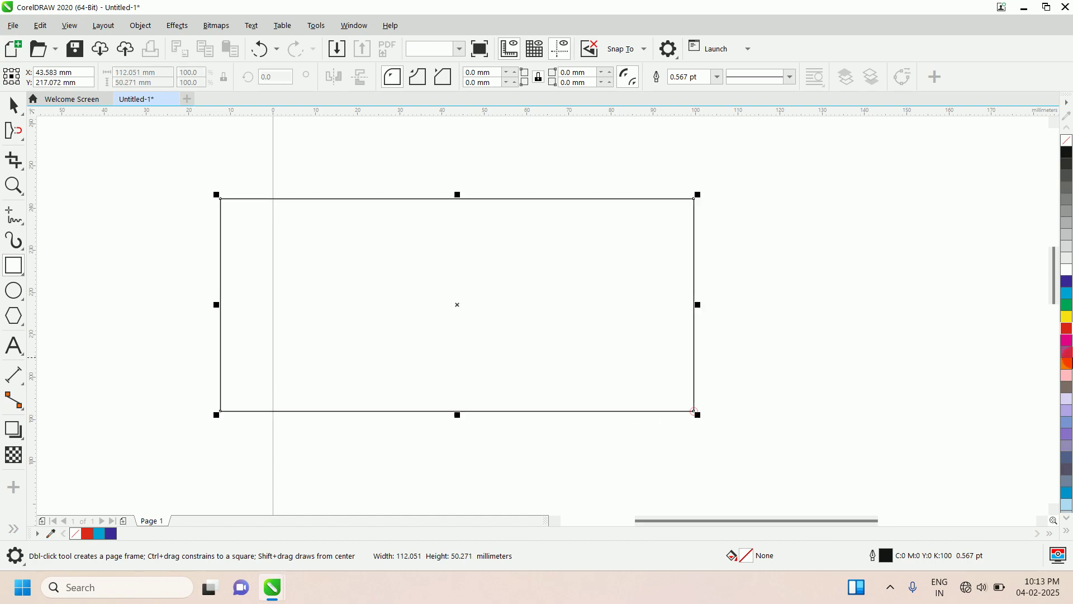
left_click(1067, 330)
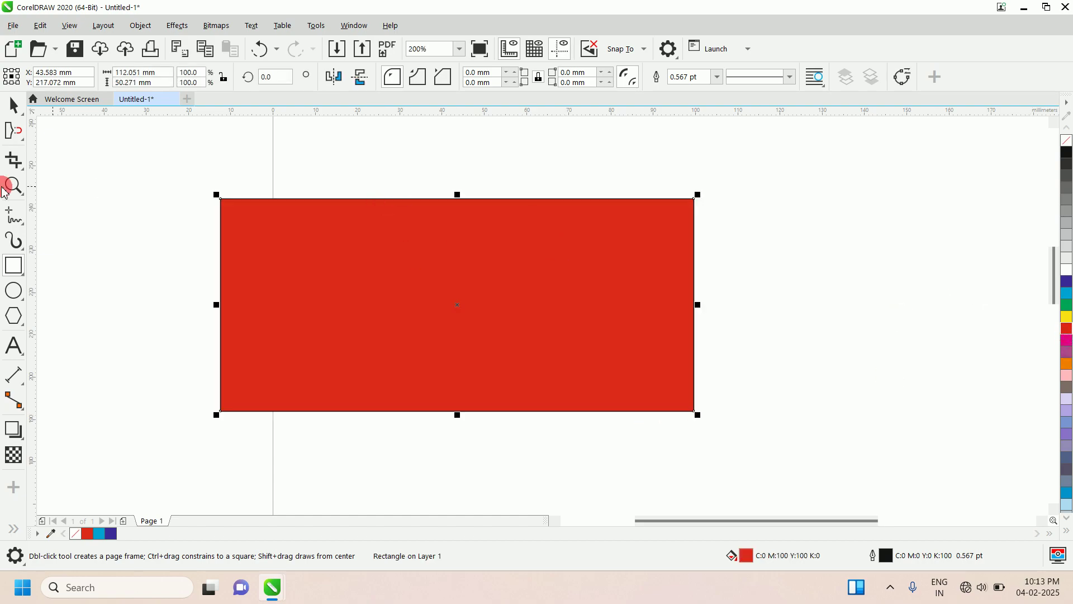
Step: Using the Attract tool with a 41.5 mm nib, notch the rectangle's left edge inward and pull its right edge out to a point
left_click(18, 134)
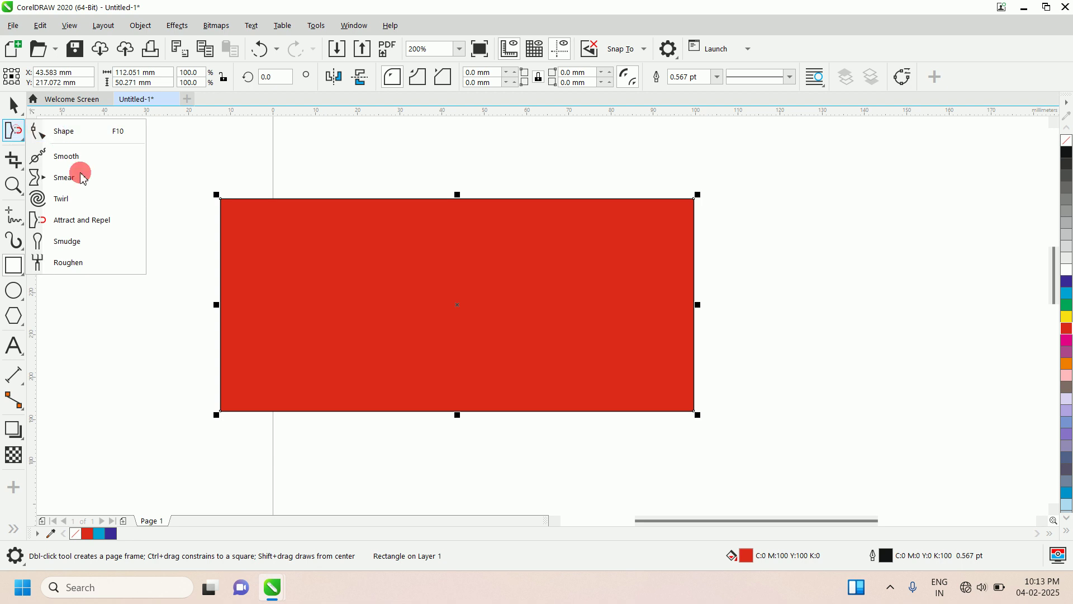
left_click(66, 219)
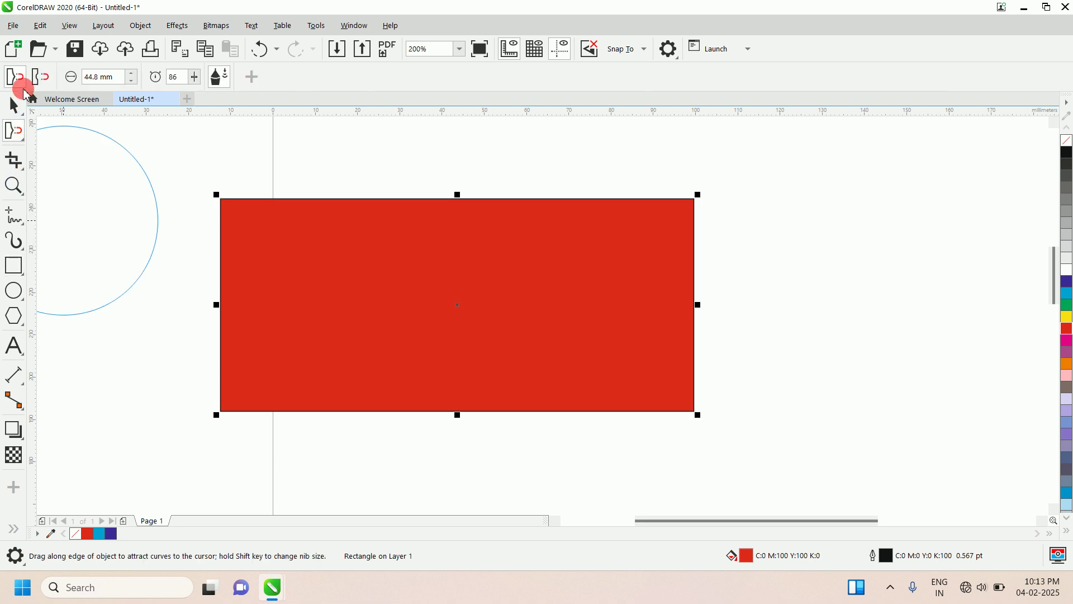
left_click(40, 77)
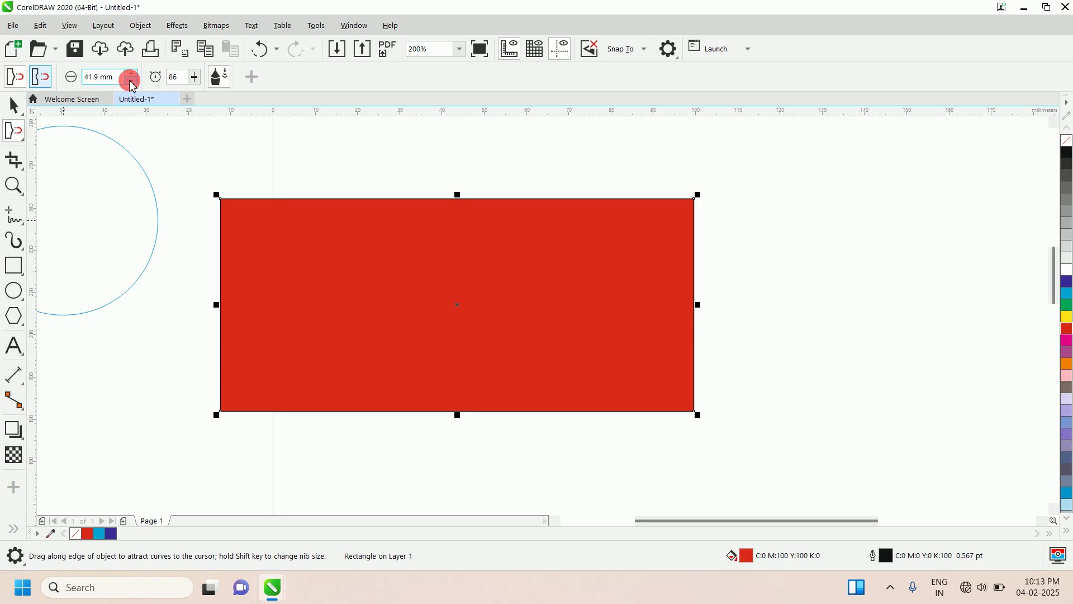
left_click(132, 82)
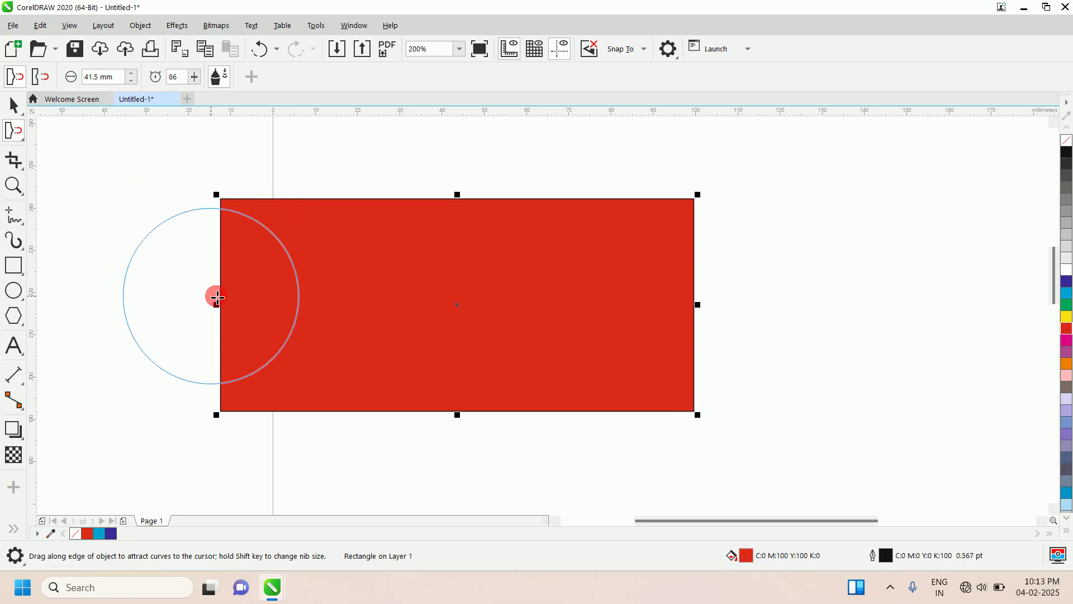
left_click_drag(212, 297, 276, 300)
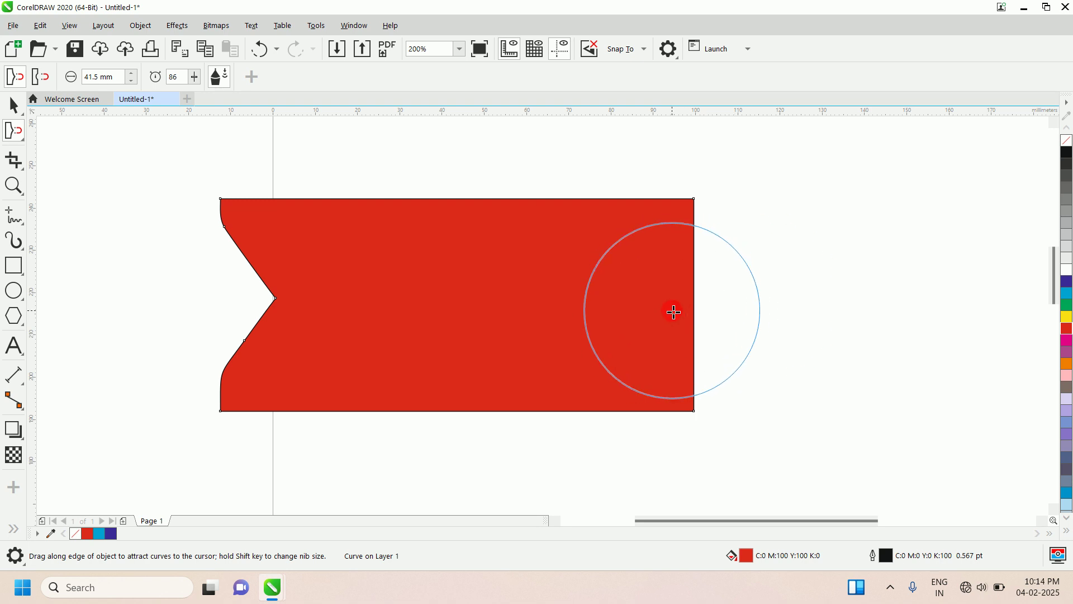
left_click_drag(674, 312, 775, 308)
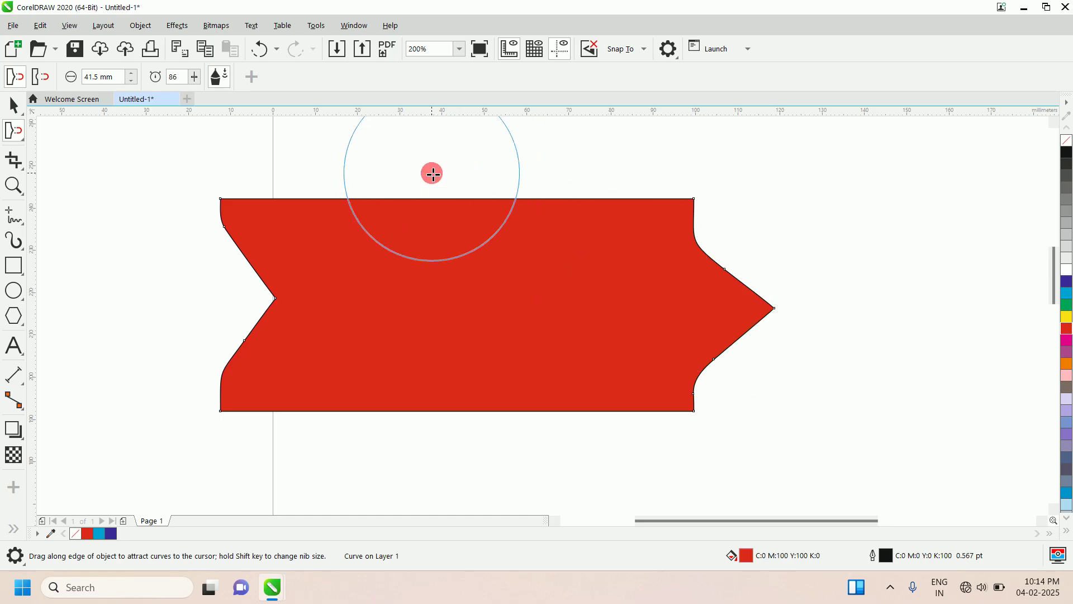
Step: Attract the top edge inward near its middle and outward near its right end, and the bottom edge outward on the left and inward on the right
left_click_drag(432, 174, 432, 234)
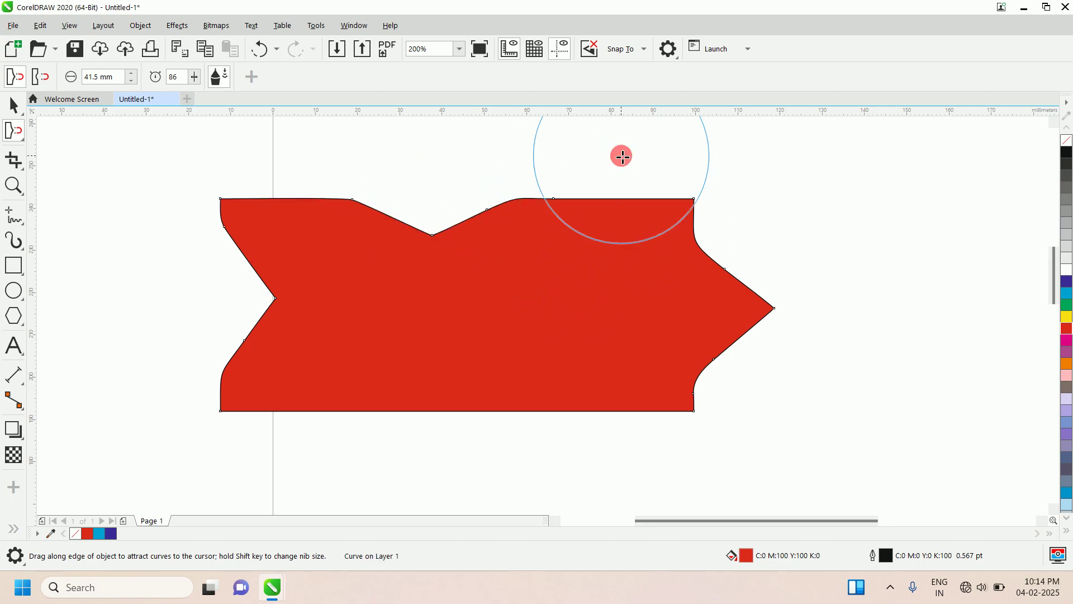
left_click_drag(612, 221, 607, 152)
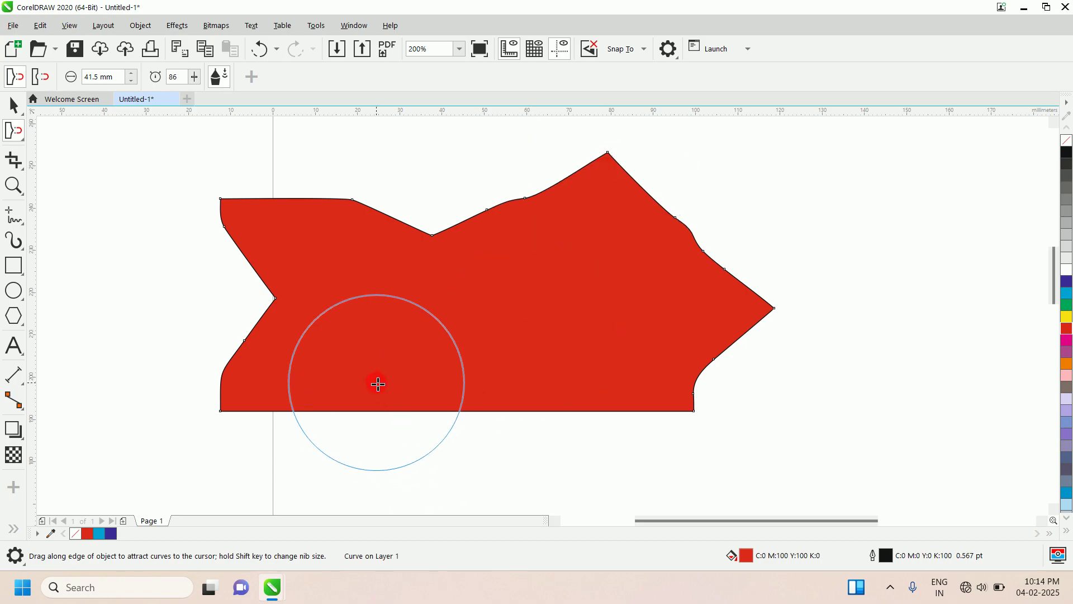
left_click_drag(379, 384, 381, 463)
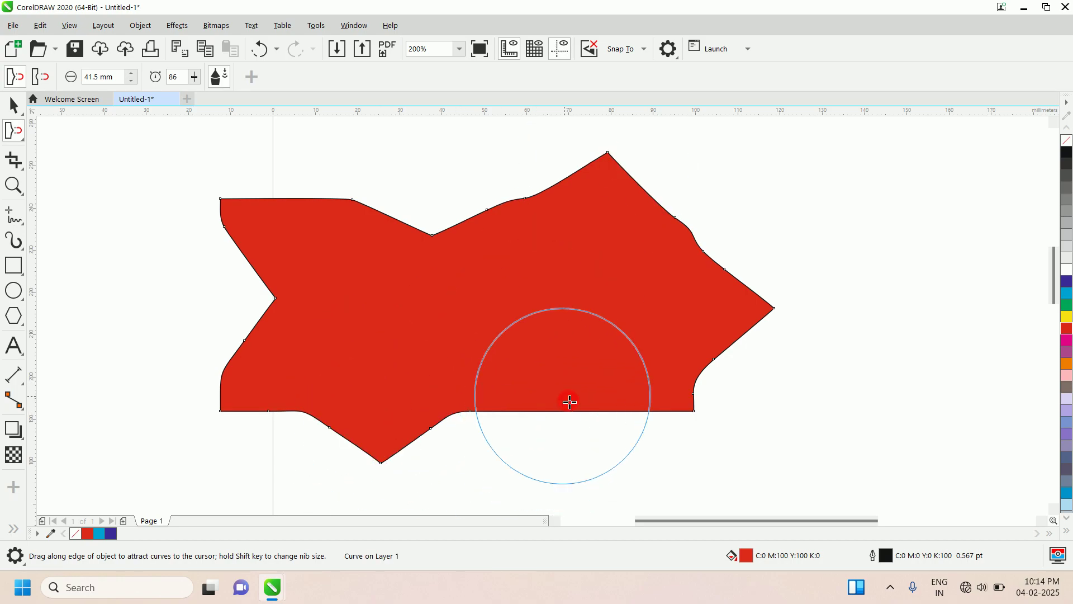
left_click_drag(559, 423, 557, 335)
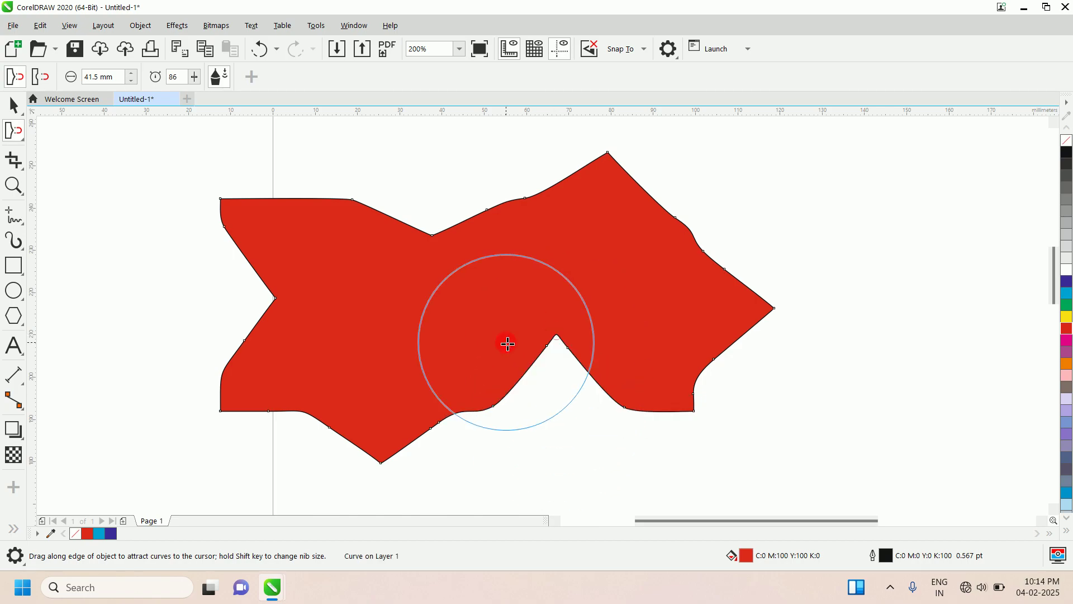
Step: Delete the reshaped object and draw a red-filled rectangle about 90 × 38 mm
left_click(13, 105)
key("Delete")
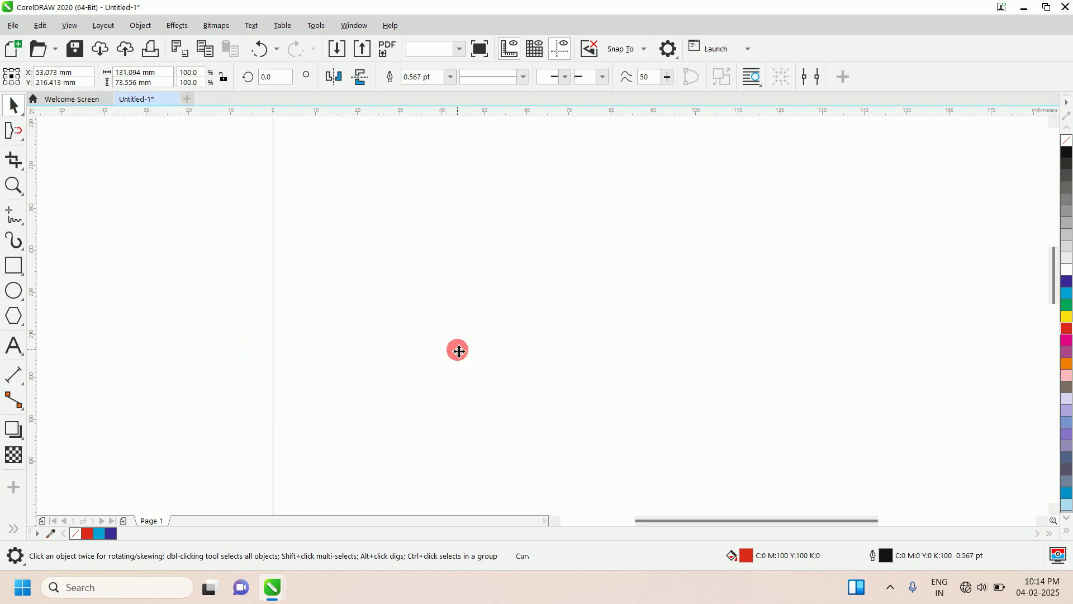
left_click(21, 269)
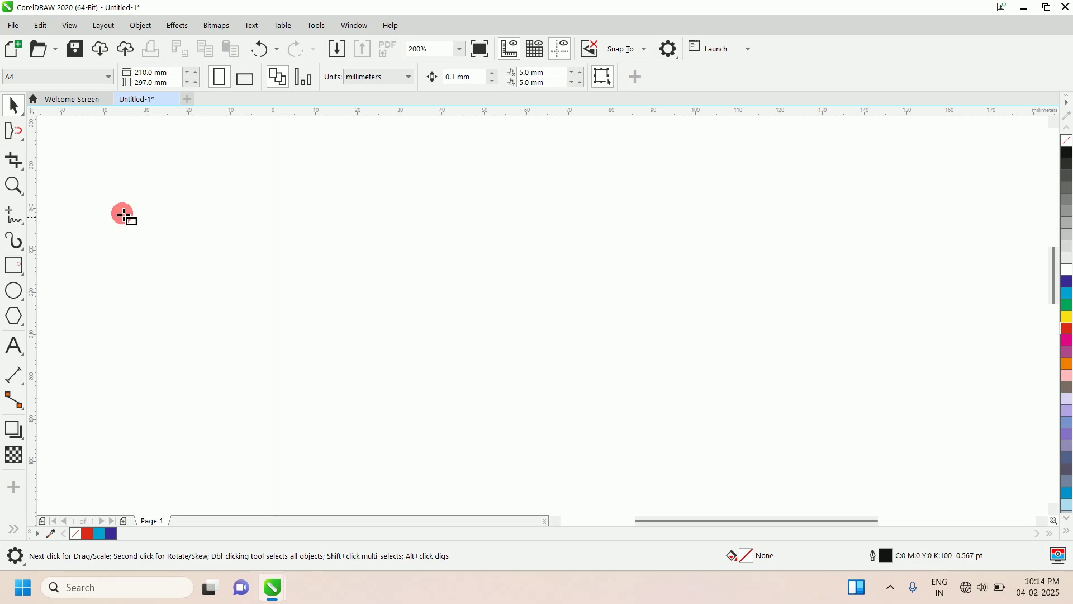
left_click_drag(197, 209, 576, 371)
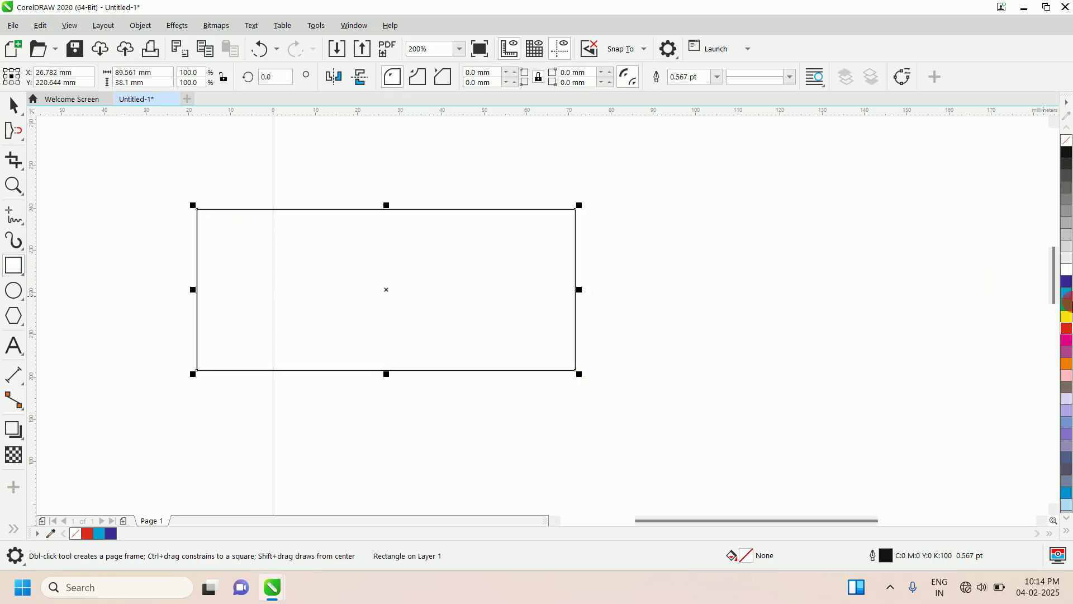
left_click(1066, 328)
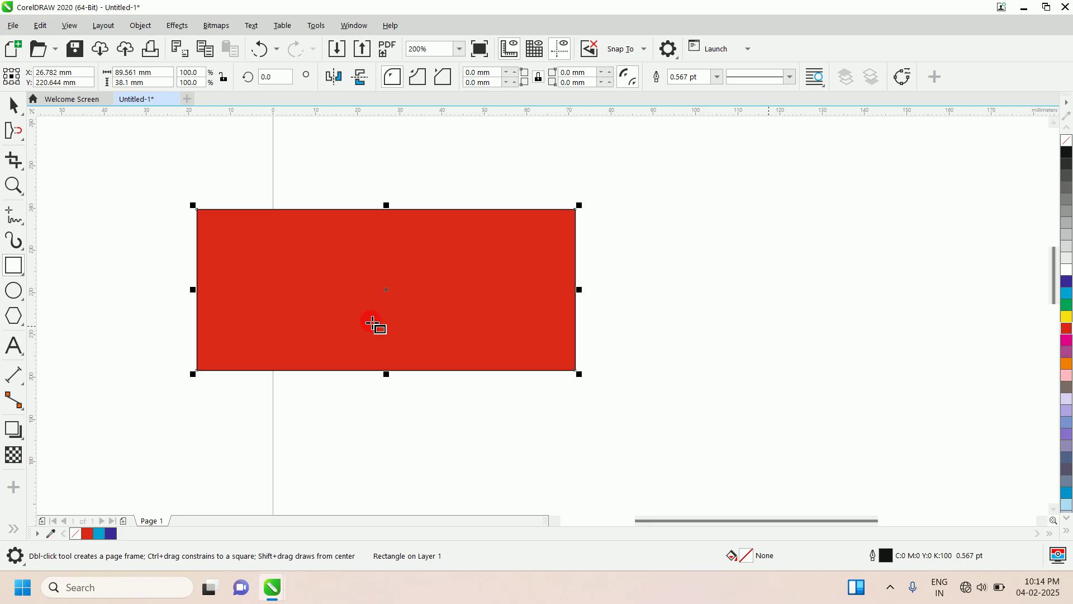
Step: With the Repel tool and a 41.5 mm nib, push the rectangle's left end outward into a rounded bulge
left_click(20, 137)
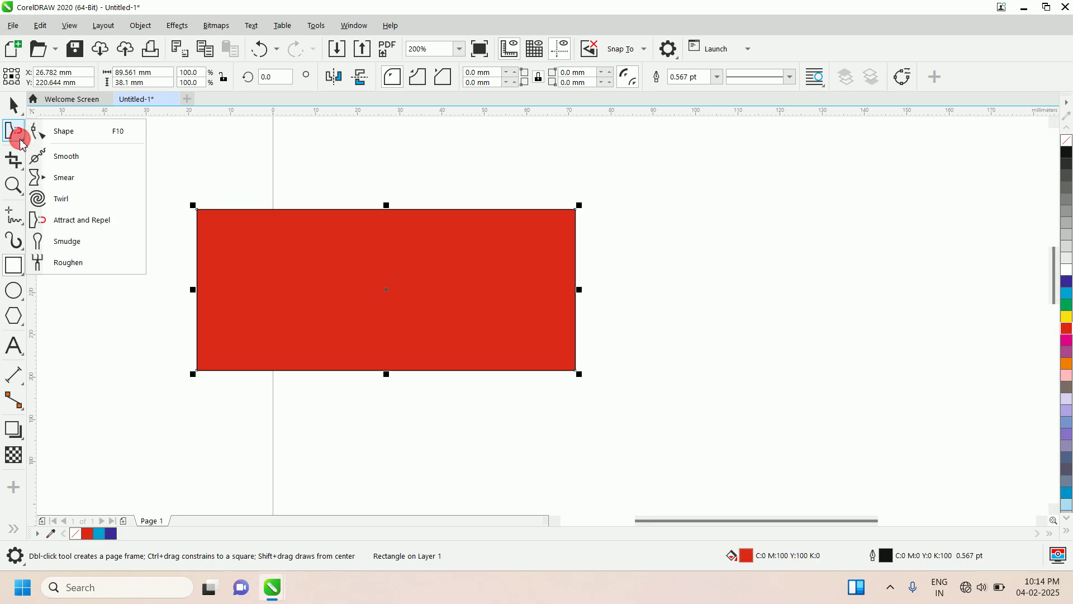
left_click(87, 220)
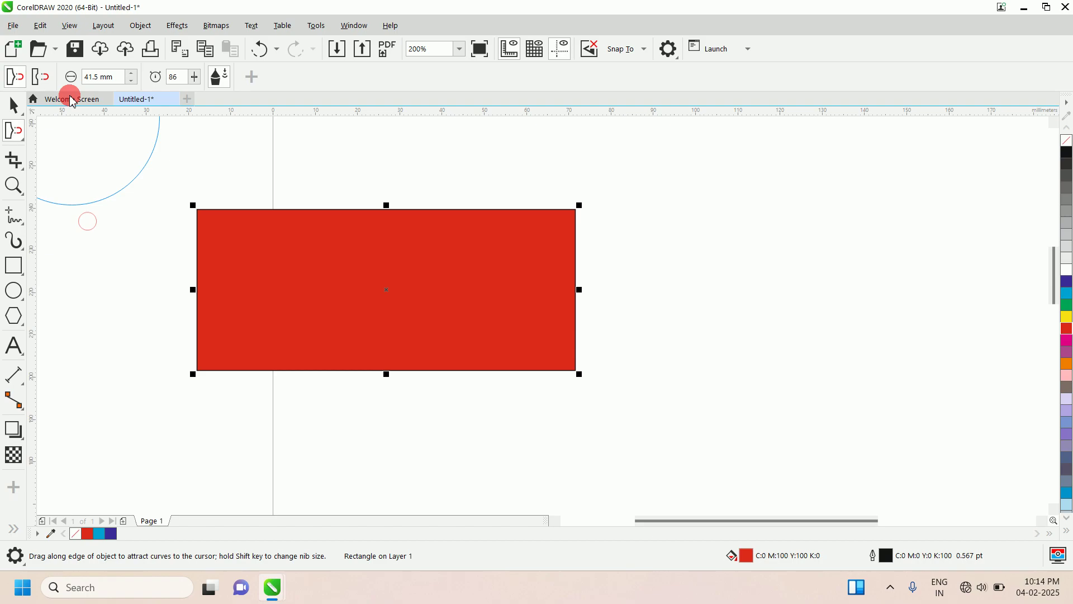
left_click(43, 76)
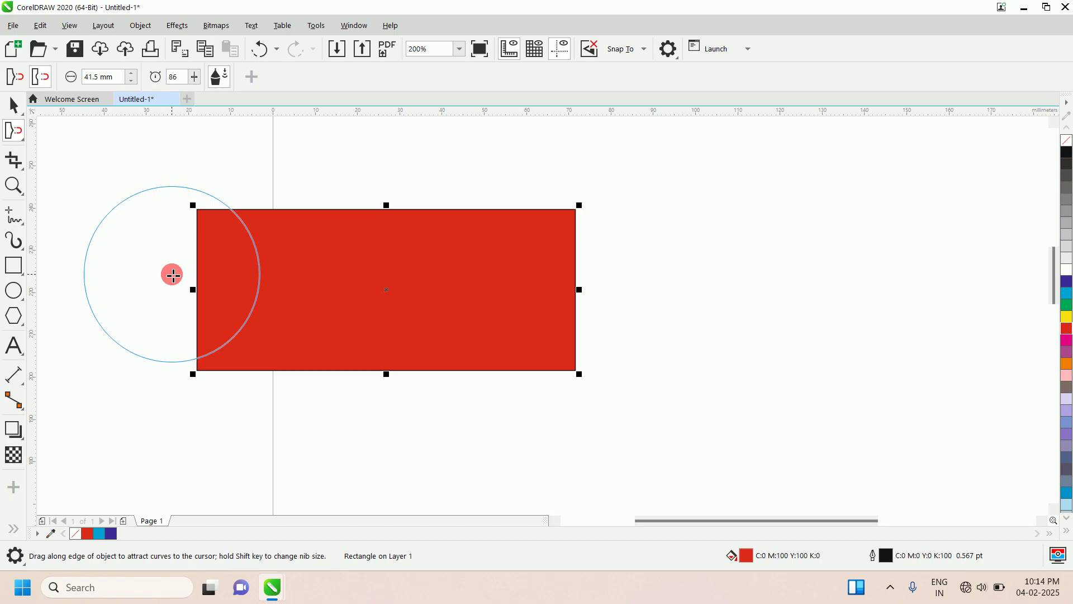
left_click_drag(216, 287, 141, 296)
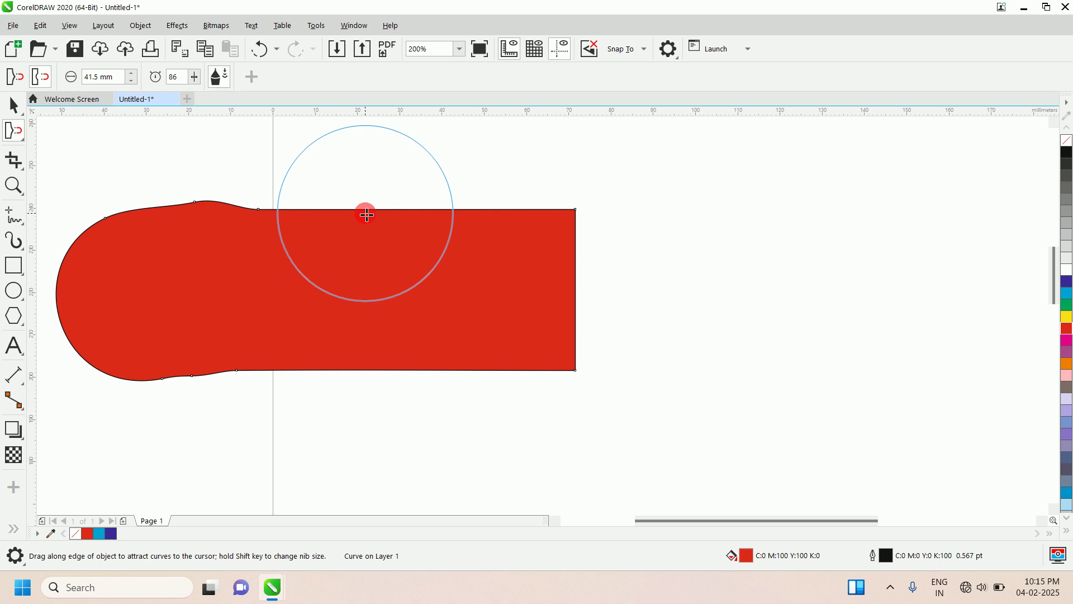
Step: Repel a deep round notch into the middle of the top edge, and shallower notches into the right edge and the bottom edge's left part
left_click_drag(367, 215, 366, 173)
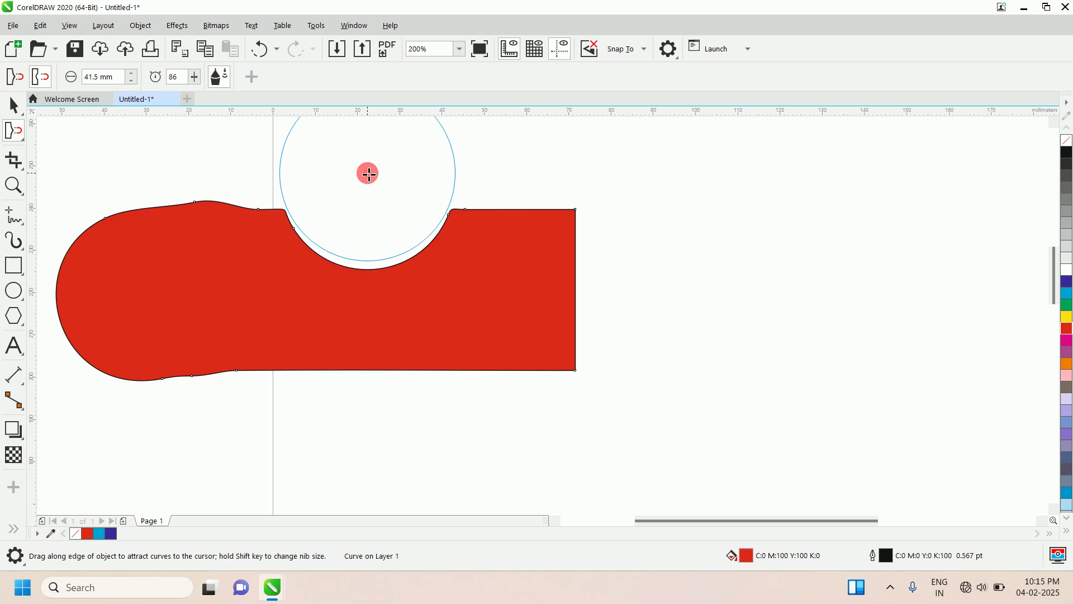
left_click_drag(377, 252, 375, 269)
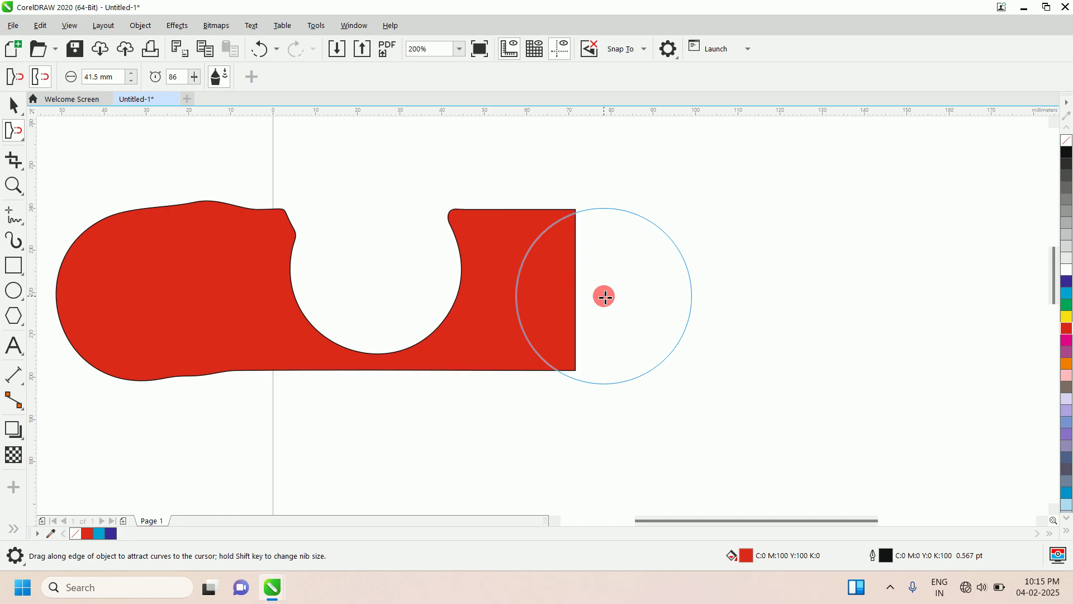
left_click_drag(604, 294, 604, 295)
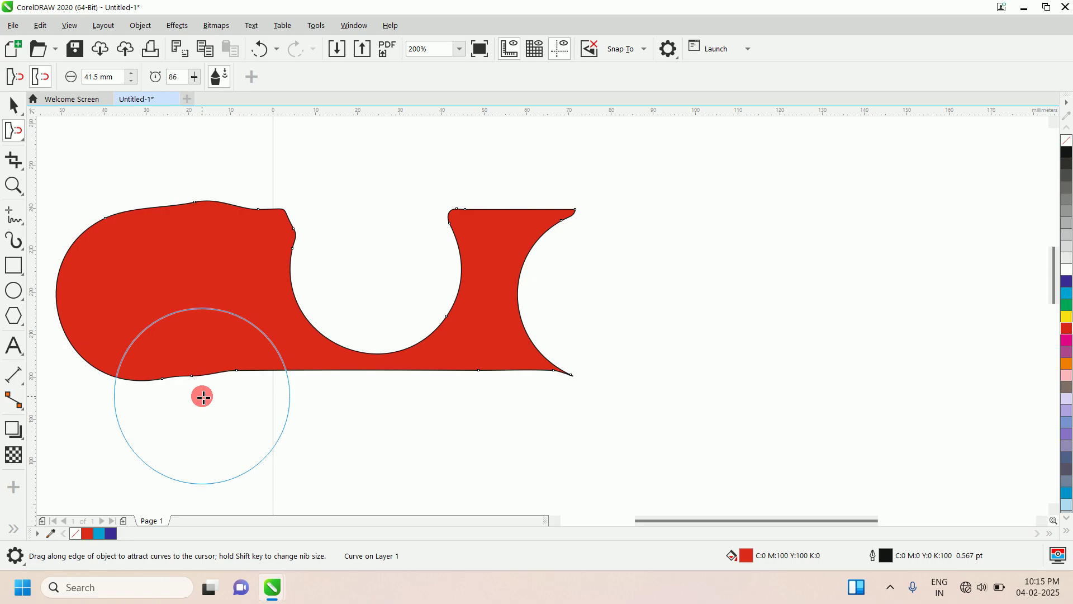
left_click_drag(202, 397, 202, 431)
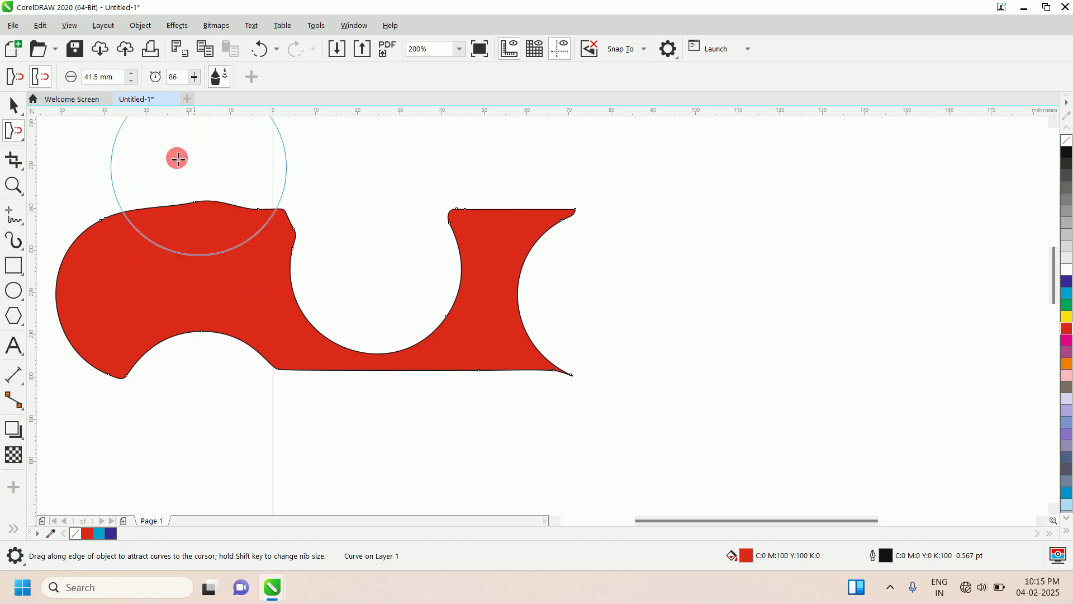
Step: Delete the repelled shape and draw a red-filled rectangle about 81 × 39 mm in its place
left_click(24, 134)
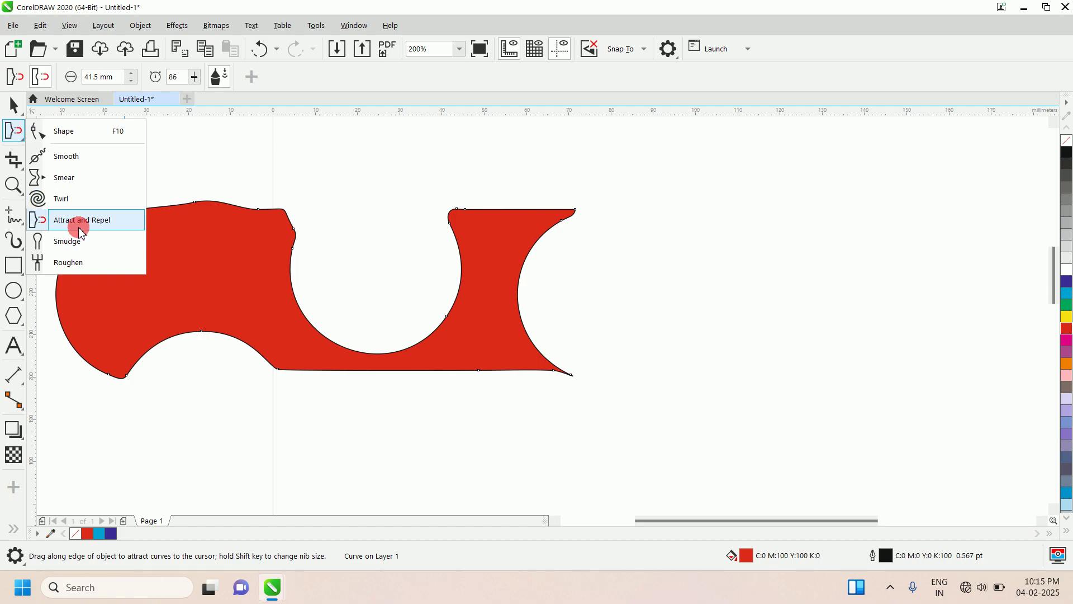
left_click(199, 141)
left_click(12, 104)
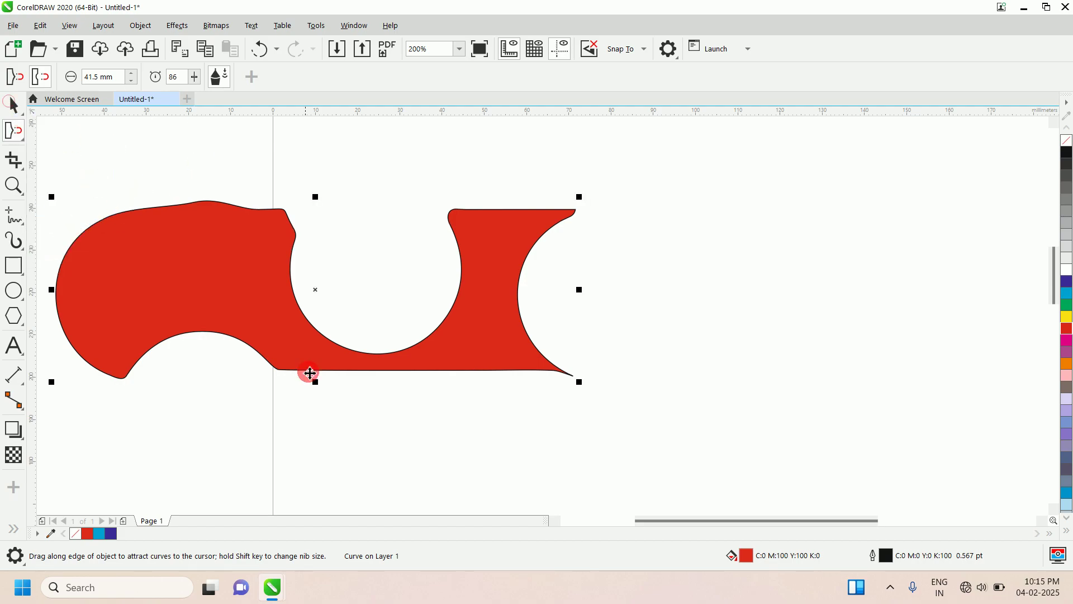
key("Delete")
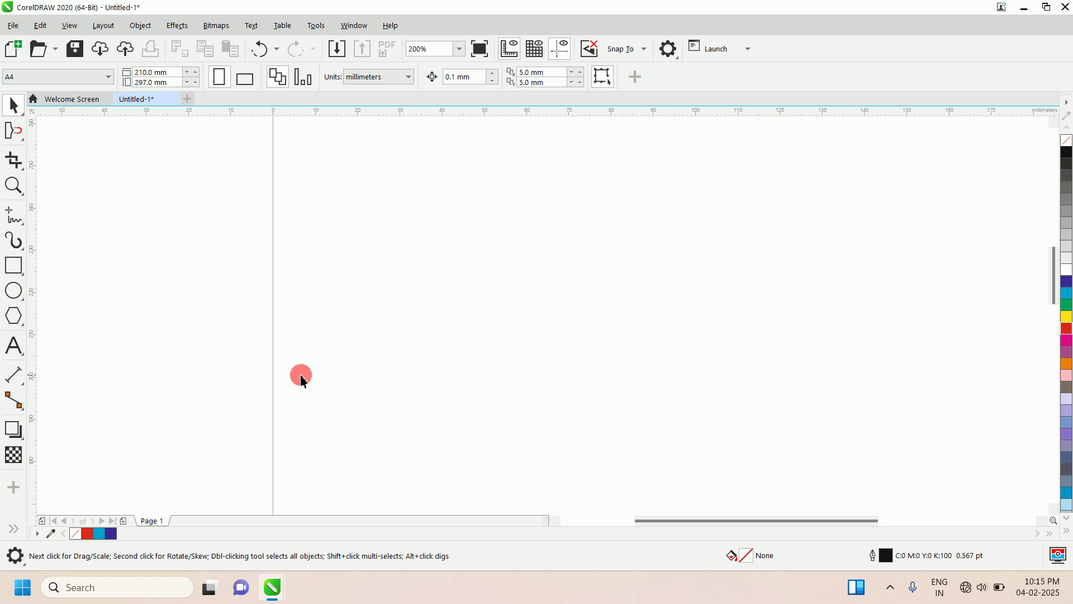
left_click(14, 266)
left_click_drag(244, 203, 588, 368)
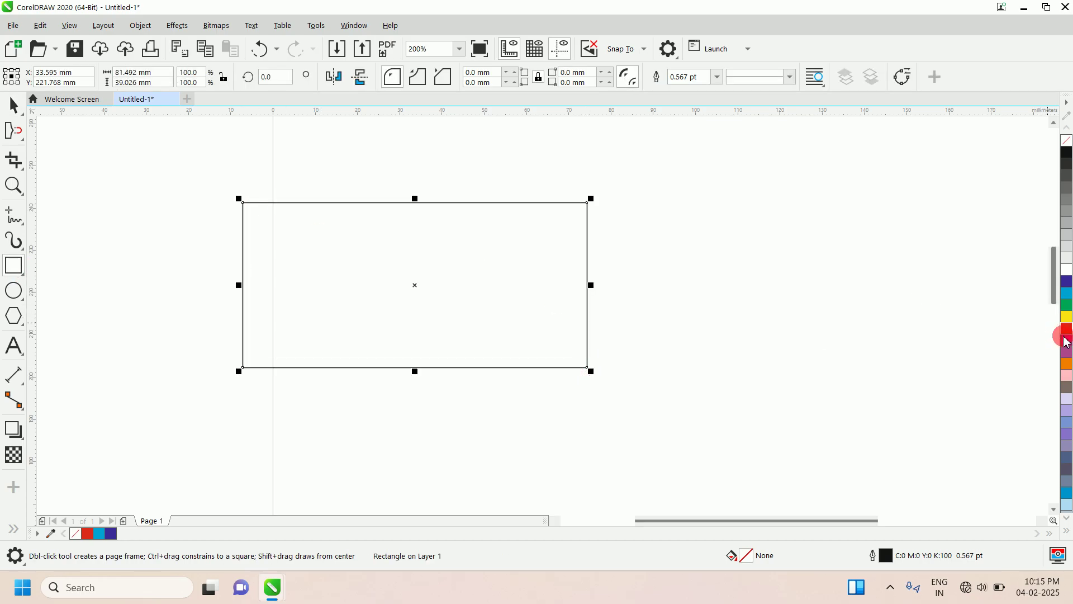
left_click(1067, 331)
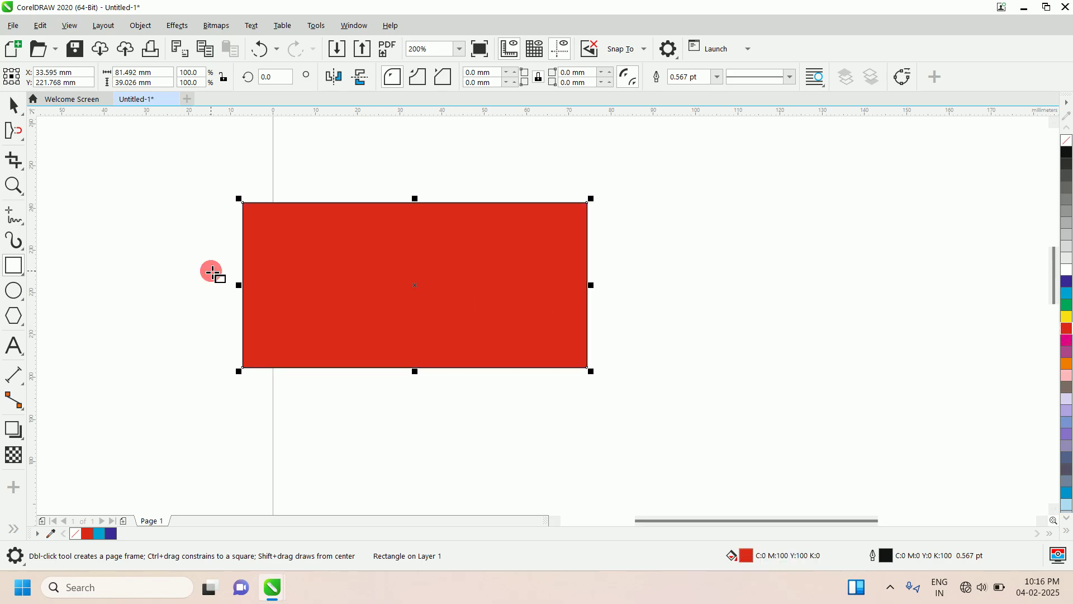
Step: Set up the Smudge tool with an 8.9 mm nib, a dryout of 10 and a pen tilt of 15°
left_click(16, 136)
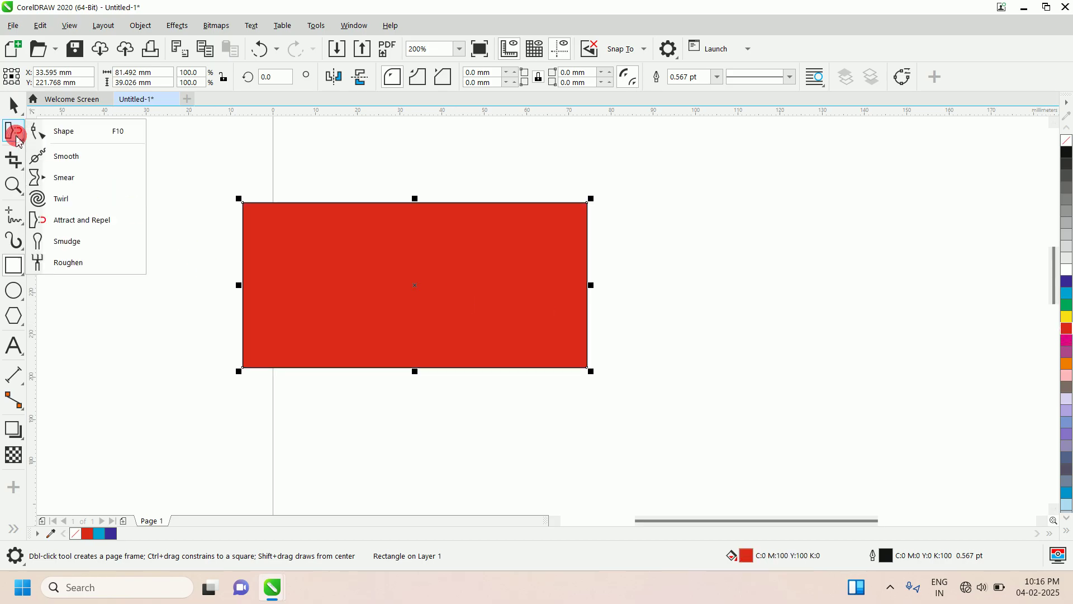
left_click(67, 241)
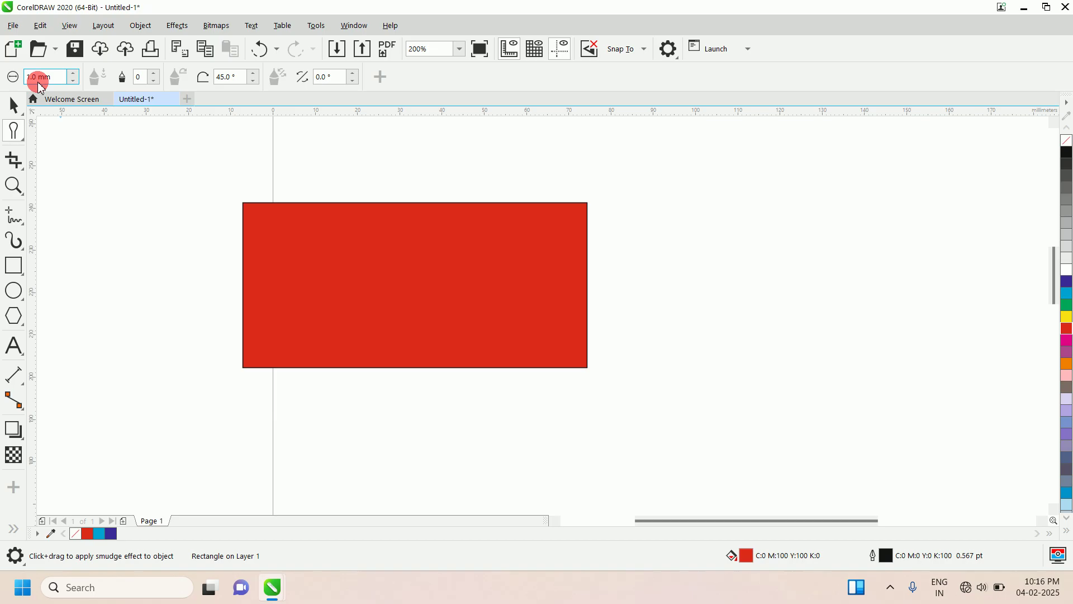
left_click(75, 74)
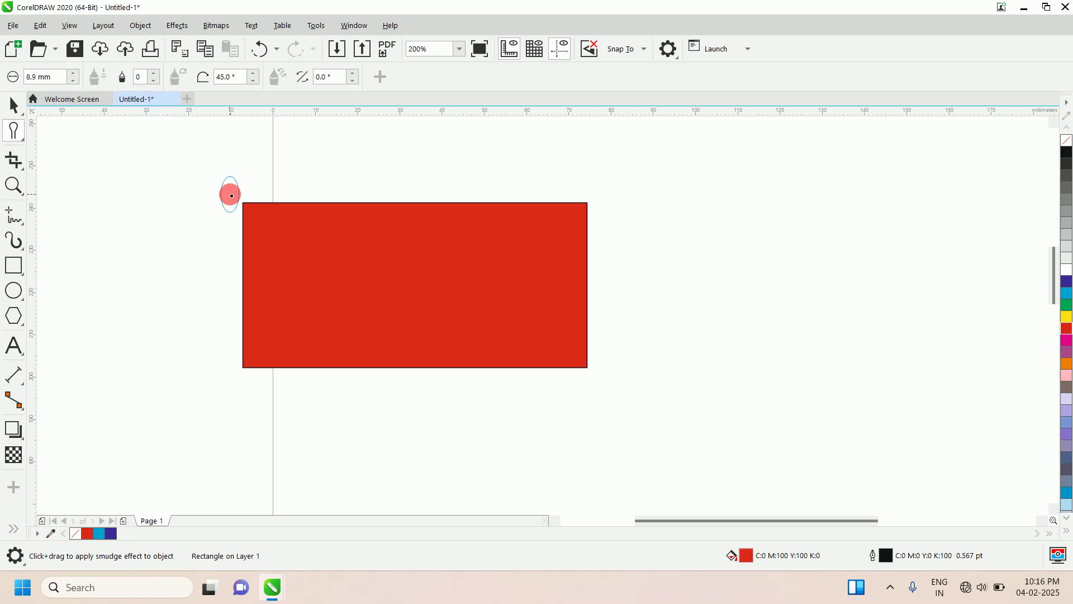
left_click(154, 75)
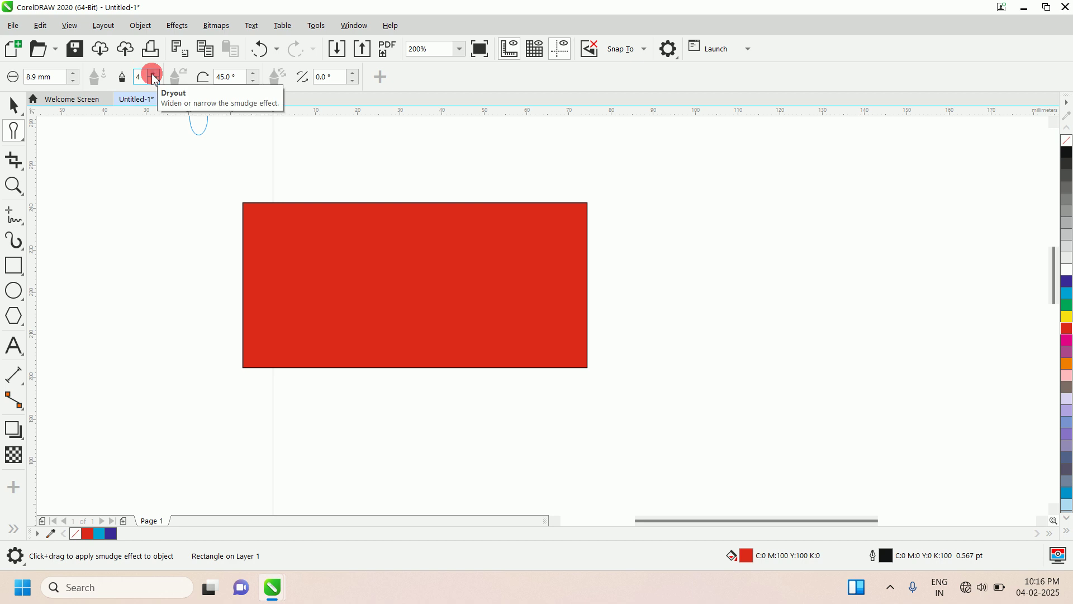
left_click(154, 76)
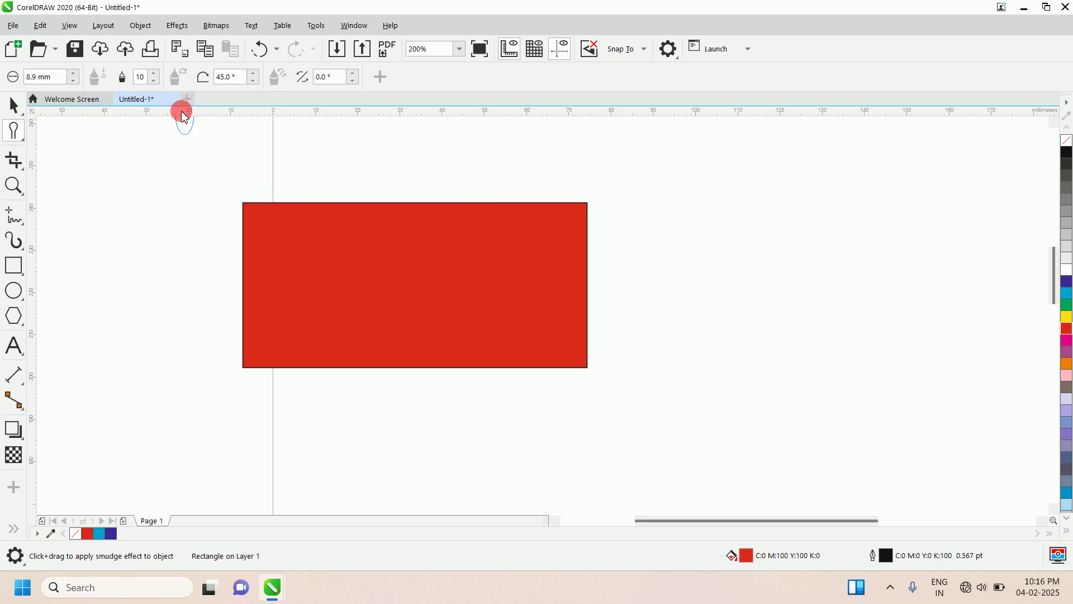
left_click(241, 80)
left_click_drag(241, 80, 217, 80)
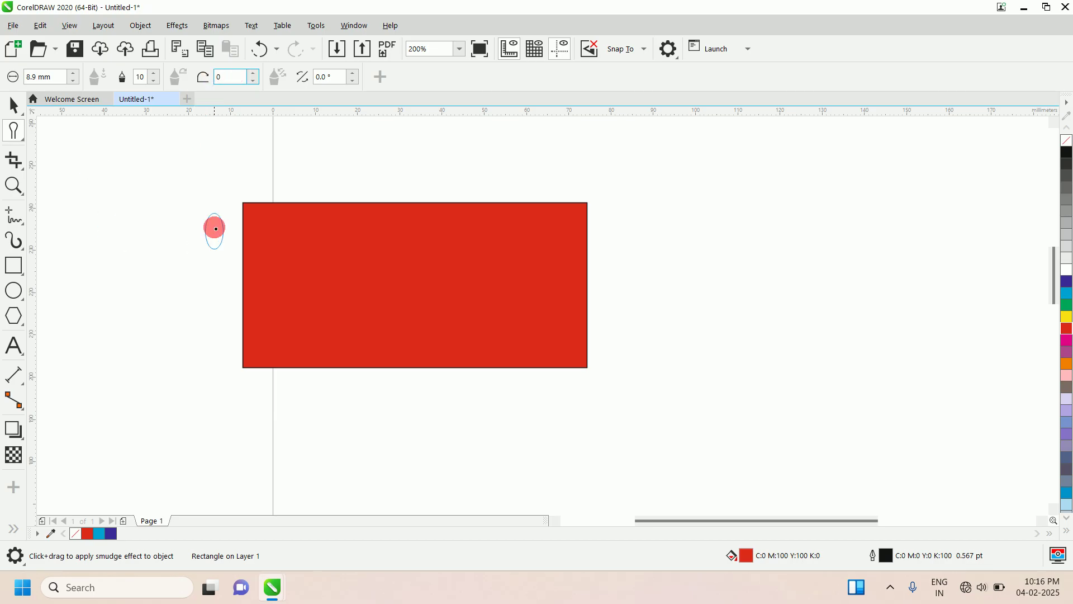
Step: Smudge away the rectangle's top-left corner, pull a small spike out of its left edge, and cut two narrow slits into its top edge
mouse_move(246, 200)
left_mouse_down()
mouse_move(237, 203)
mouse_move(246, 203)
left_mouse_up()
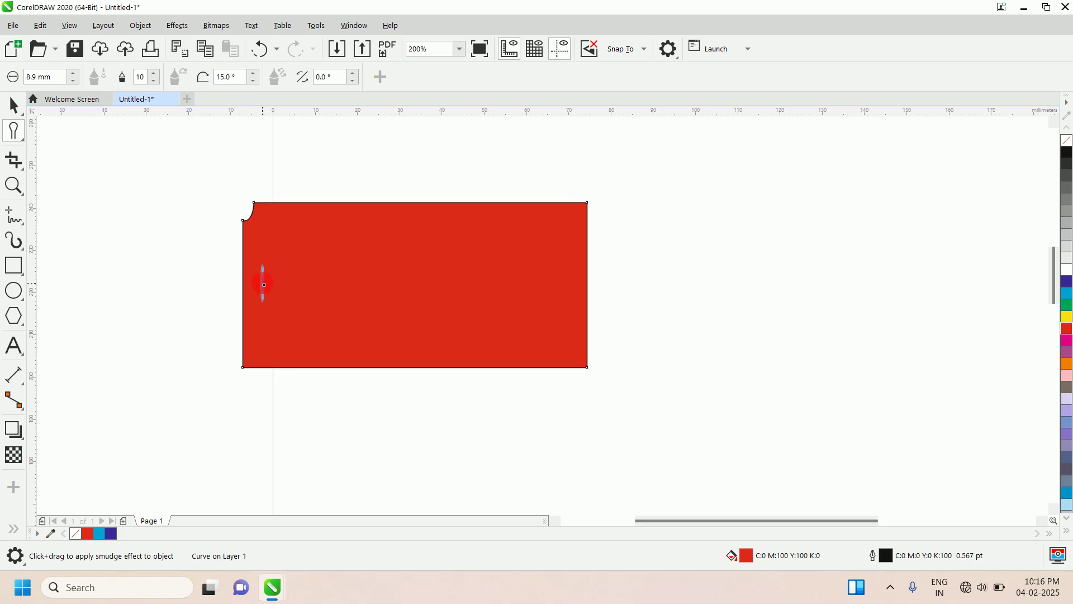
left_click_drag(255, 285, 204, 292)
mouse_move(362, 203)
left_mouse_down()
mouse_move(366, 193)
mouse_move(362, 256)
left_mouse_up()
left_click_drag(400, 198, 402, 255)
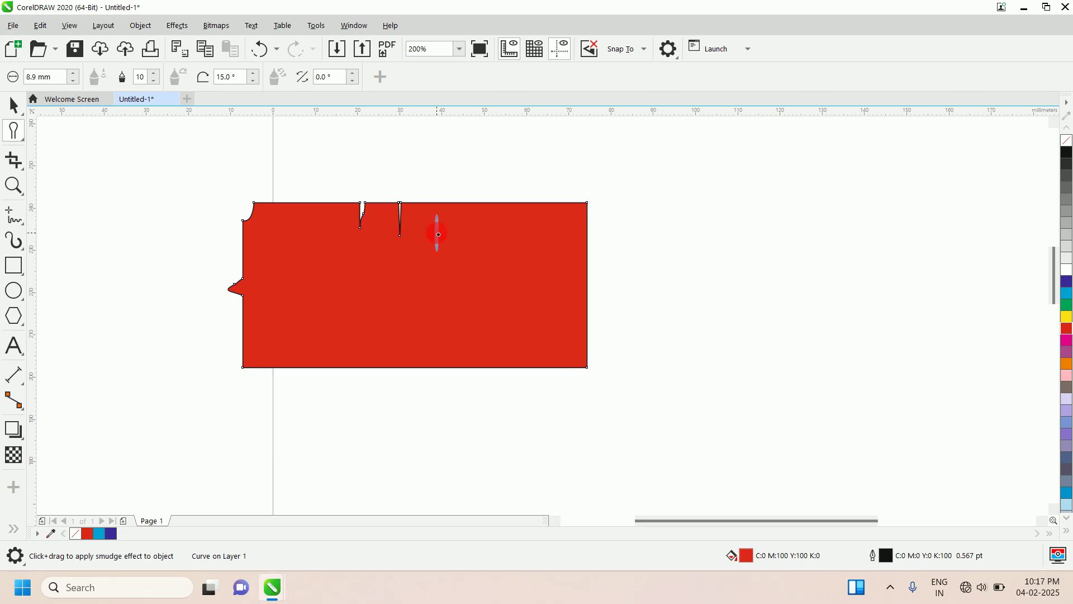
Step: Set the Smudge tool's dryout to 1 and its pen tilt to 90°
left_click(155, 82)
left_click(155, 82)
left_click(155, 82)
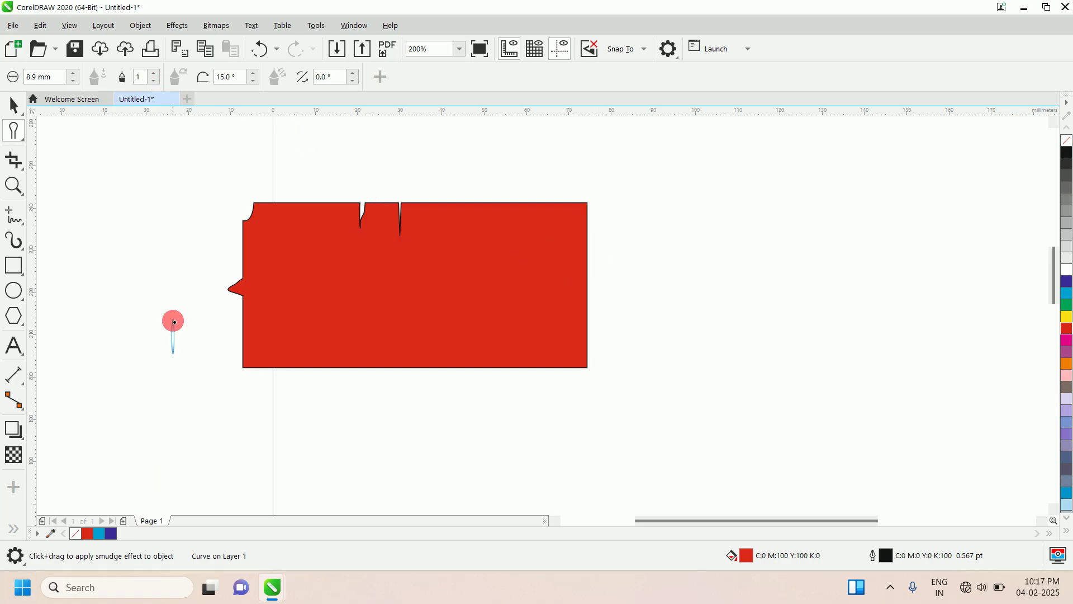
left_click(230, 77)
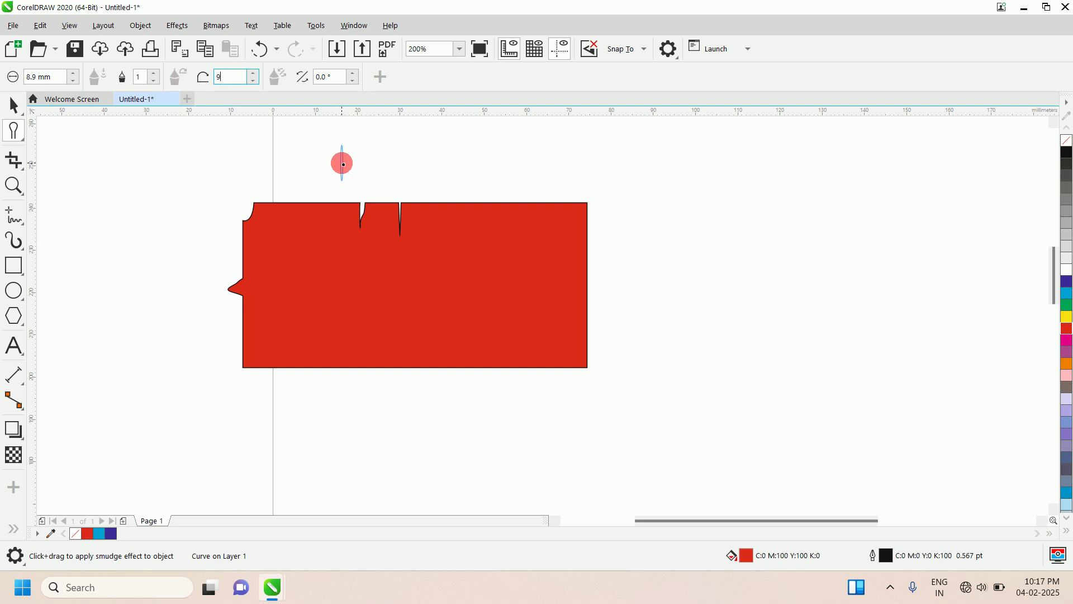
key("Return")
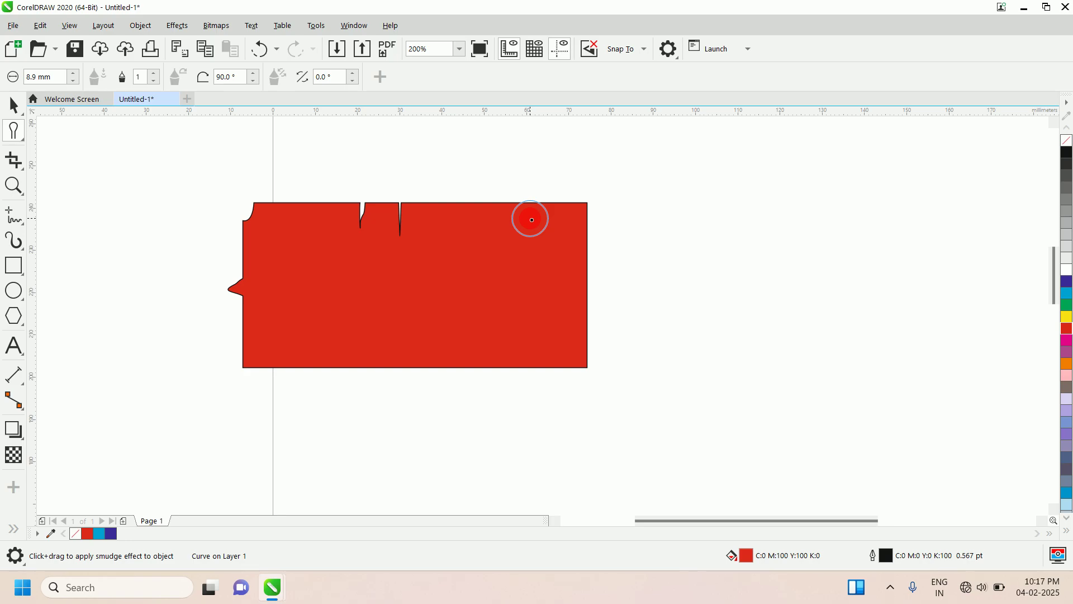
Step: Smudge rounded fingers out of both ends of the top edge and the bottom middle, and rounded slots into the left and right edges
left_click_drag(532, 220, 529, 156)
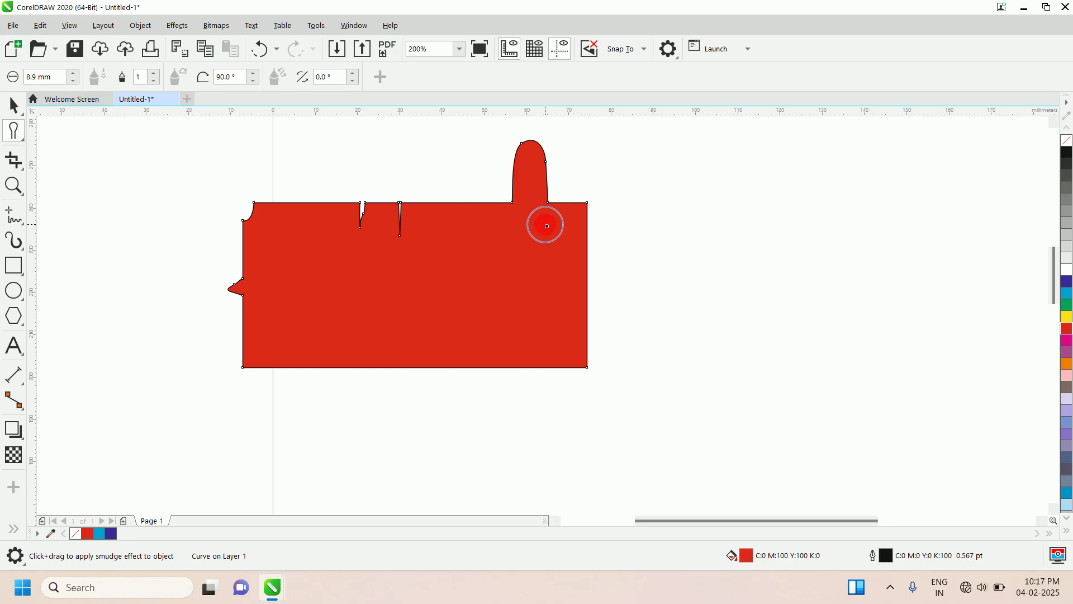
left_click_drag(607, 251, 507, 258)
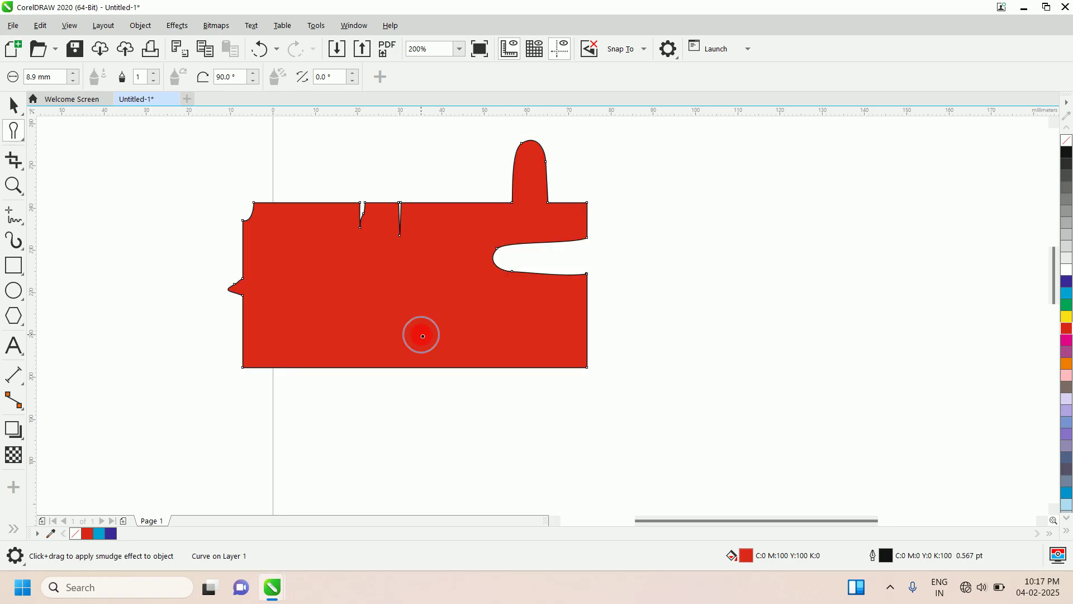
left_click_drag(423, 336, 423, 429)
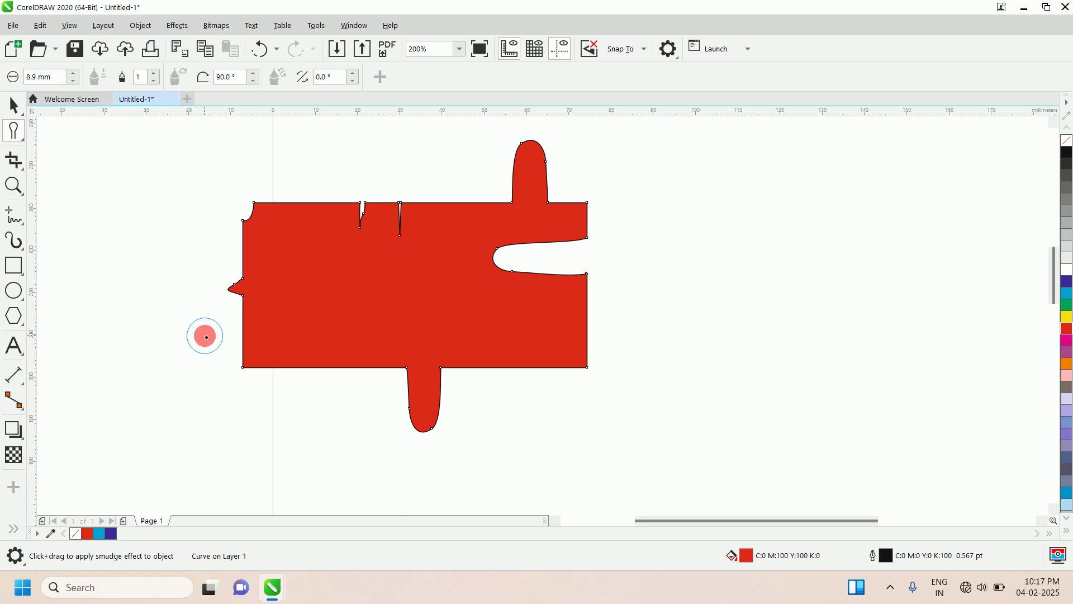
left_click_drag(206, 338, 360, 336)
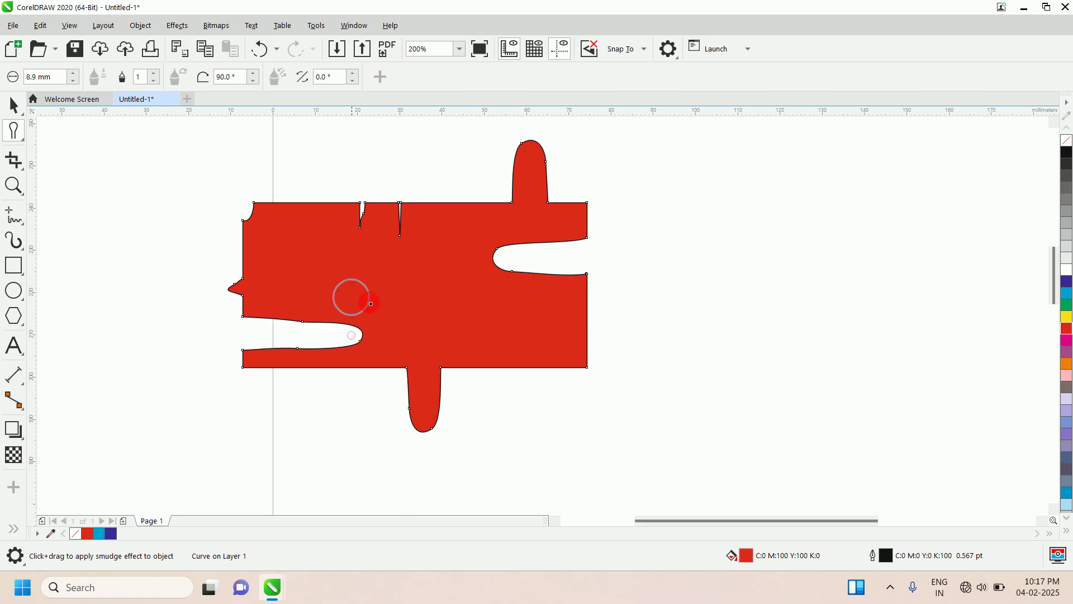
left_click_drag(630, 326, 511, 318)
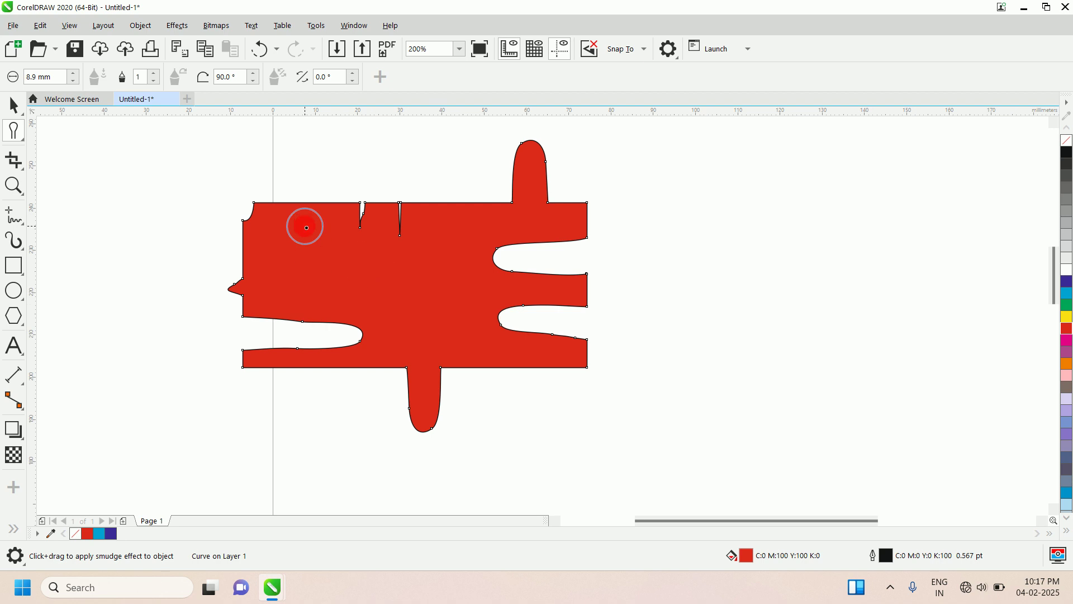
left_click_drag(307, 225, 295, 168)
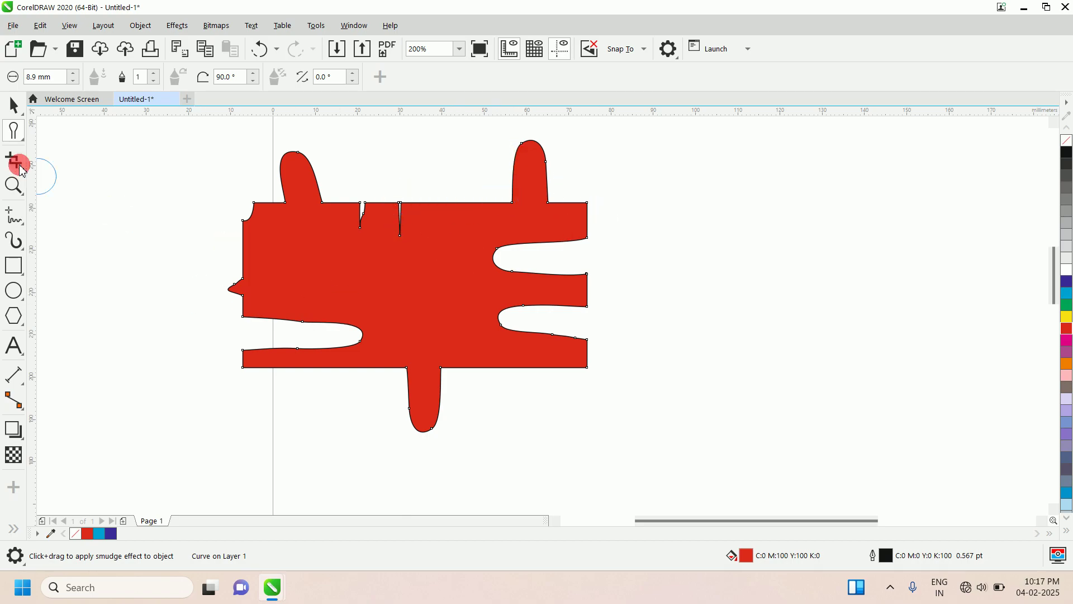
left_click(21, 141)
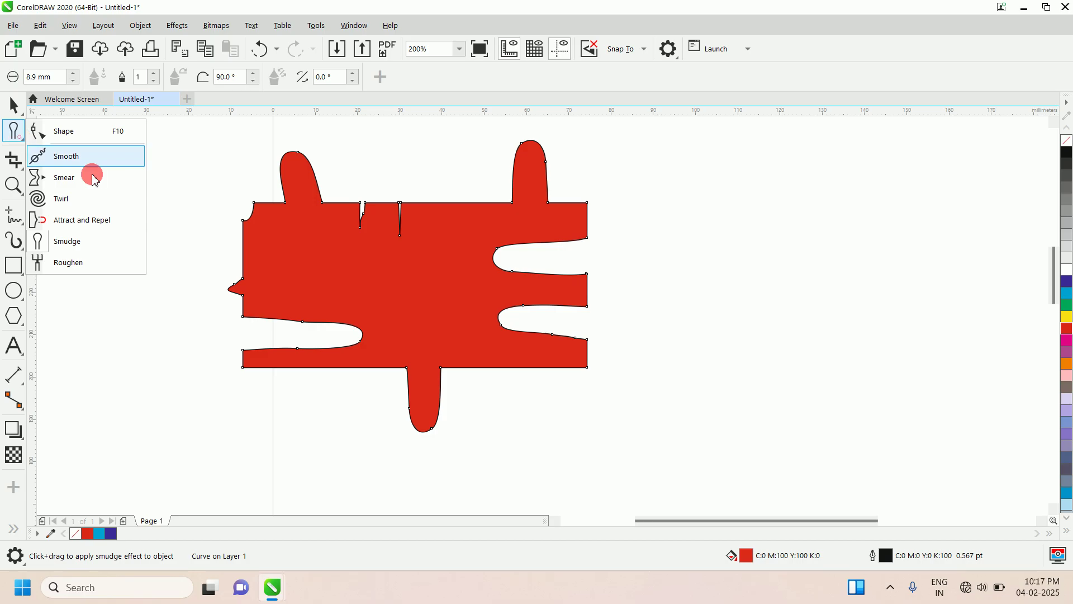
left_click(88, 244)
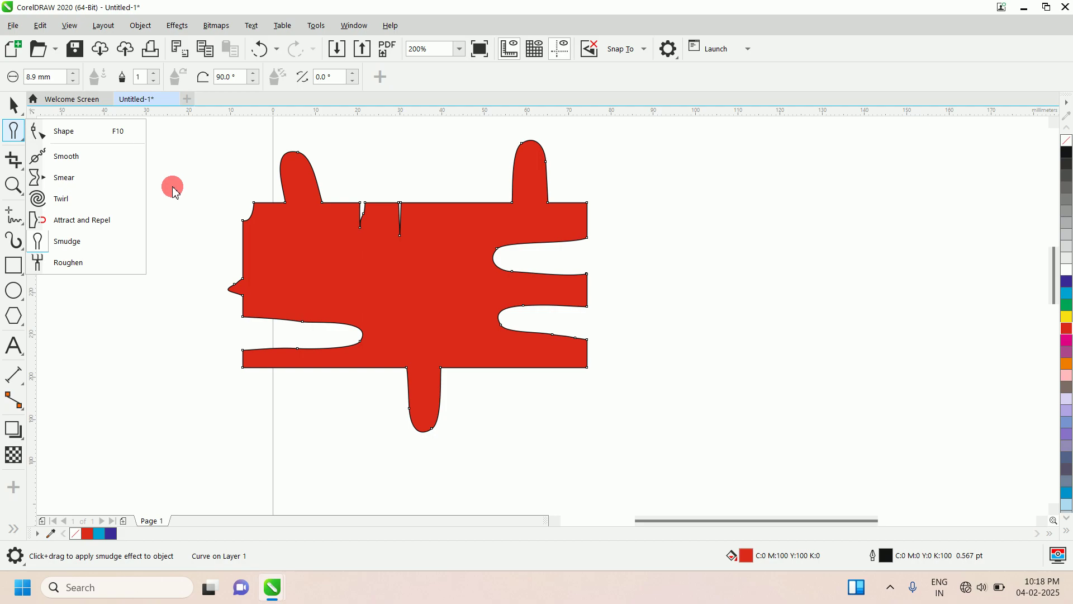
left_click(174, 190)
Step: Delete the red smudged shape and draw an unfilled rectangle about 98 mm wide and 38 mm high
left_click(12, 104)
left_click(434, 300)
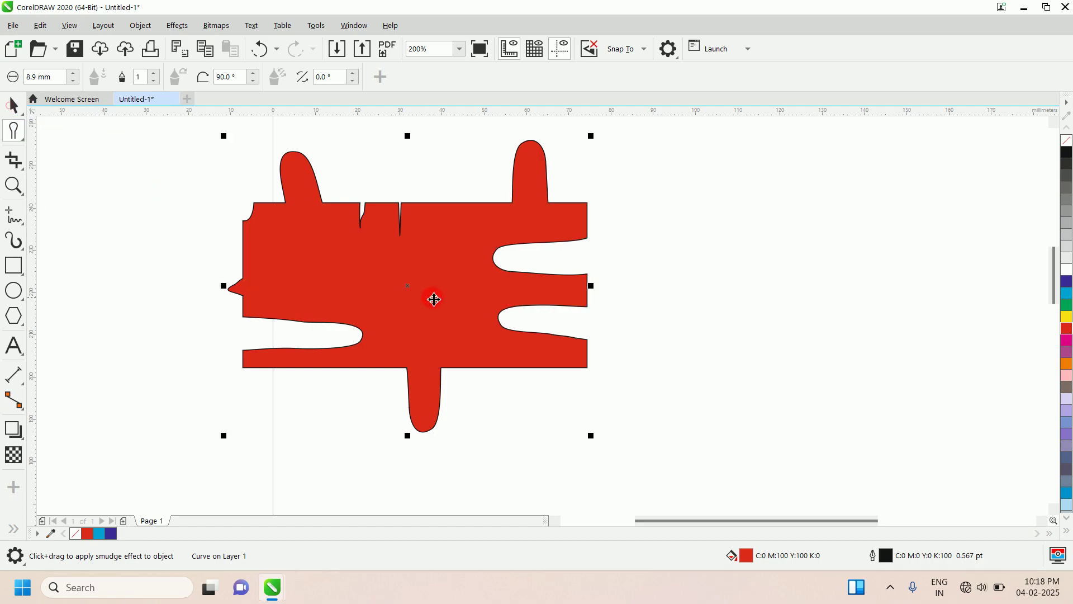
key("Delete")
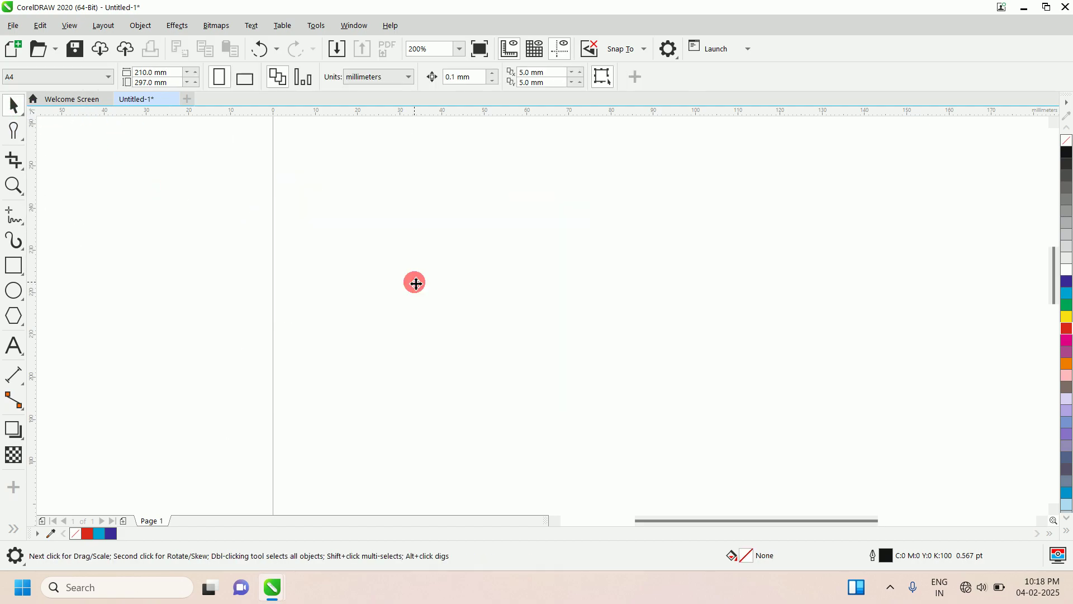
left_click(16, 267)
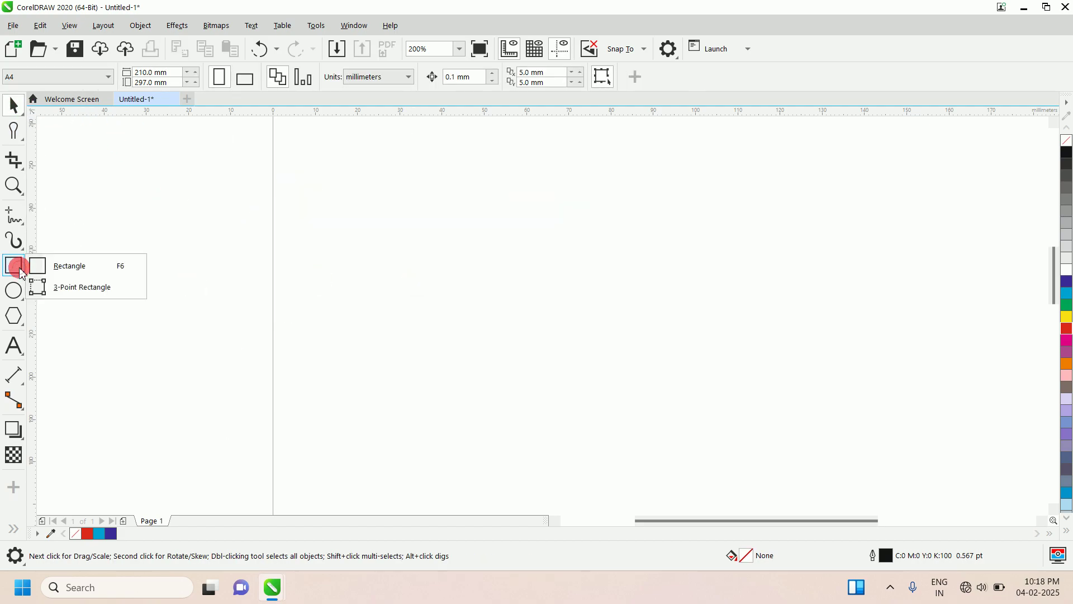
left_click(106, 263)
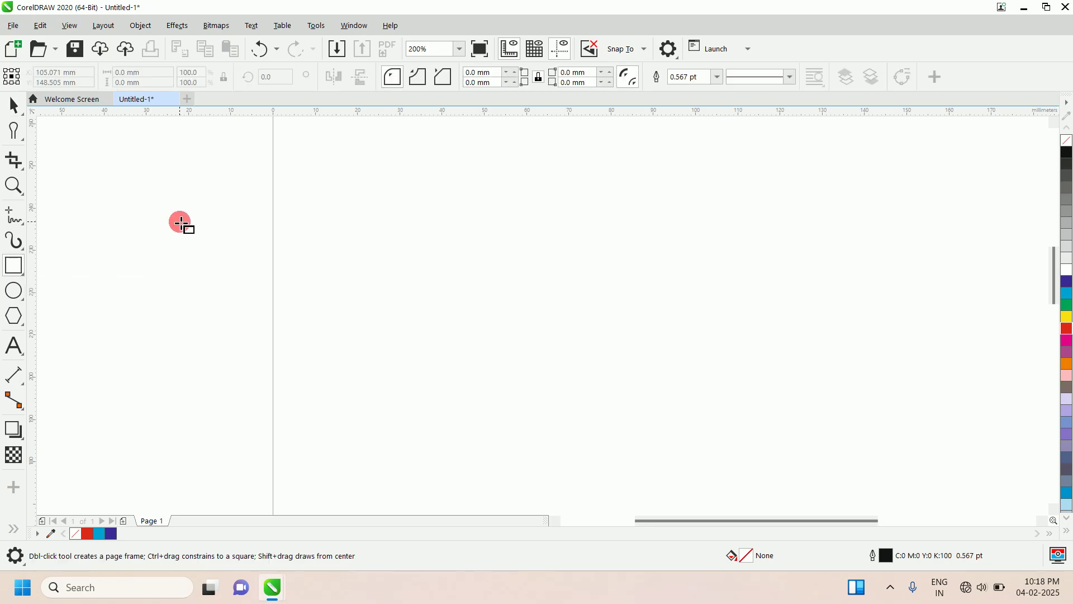
left_click_drag(180, 222, 595, 383)
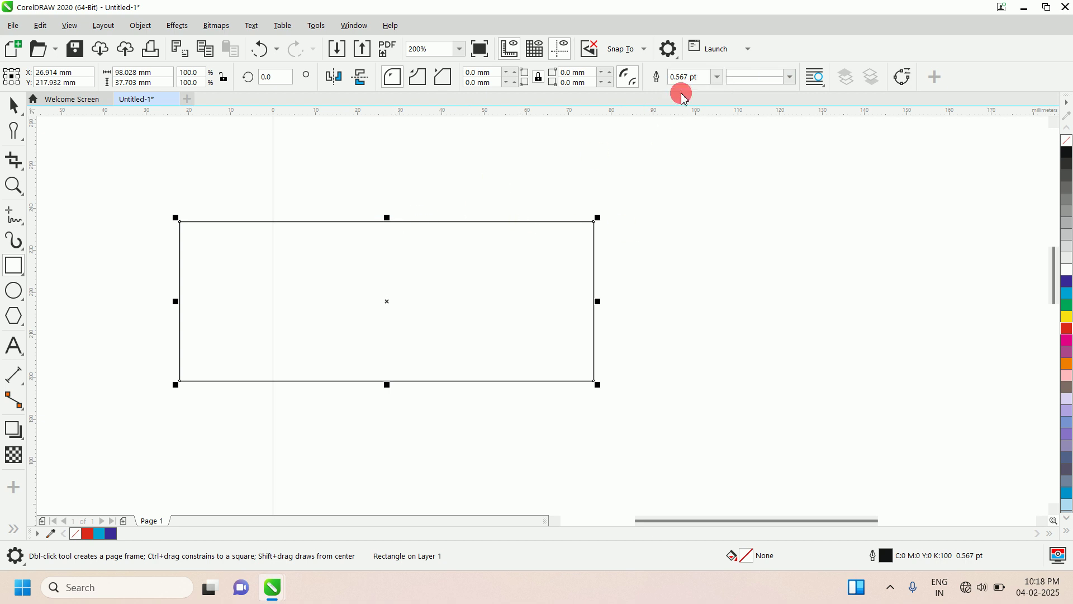
Step: Set the new rectangle's outline width to 4 pt
left_click(718, 78)
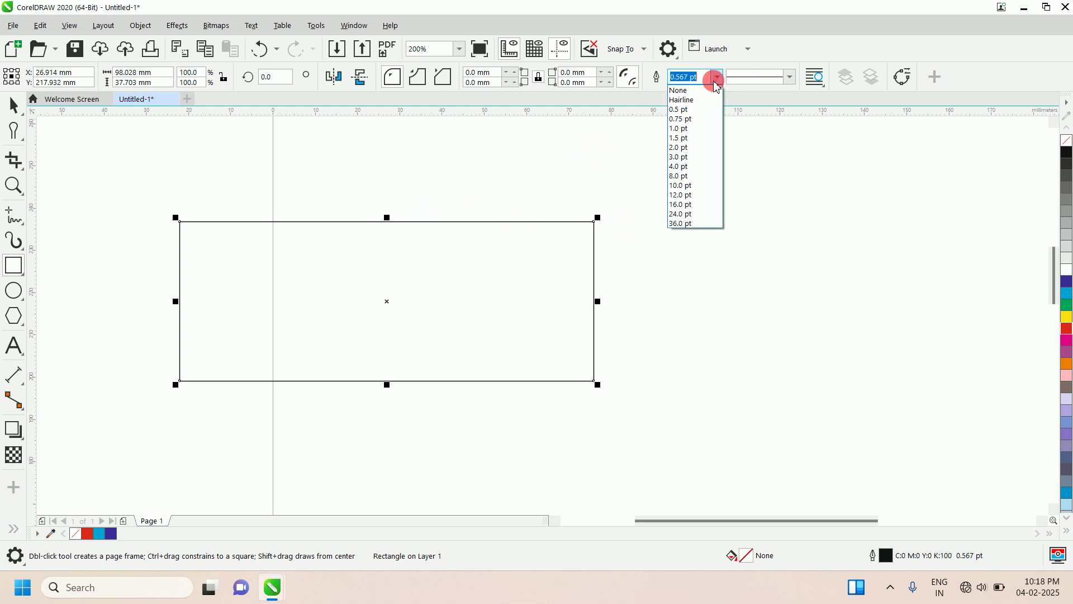
left_click(691, 176)
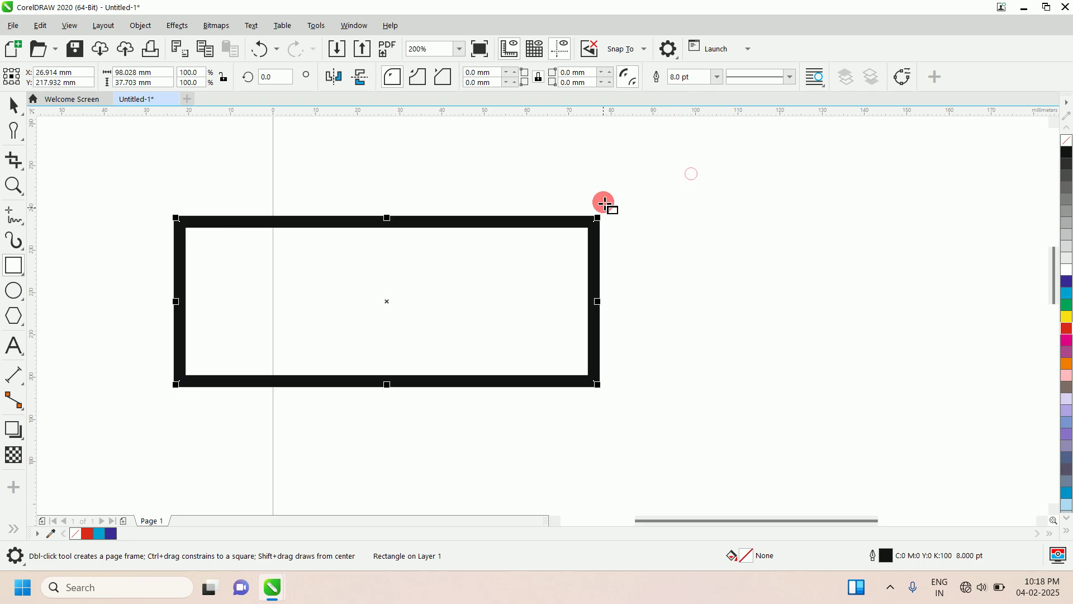
left_click(718, 78)
left_click(690, 166)
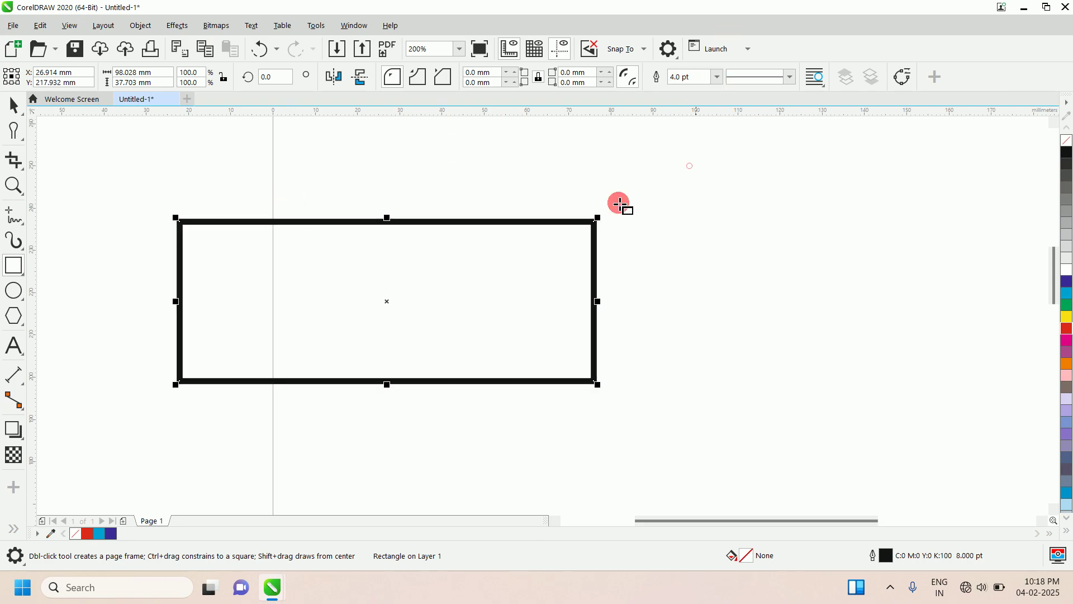
Step: Roughen the left and middle stretch of the thick rectangle's top edge with a 1.0 mm nib and a spike frequency of 1
left_click(19, 142)
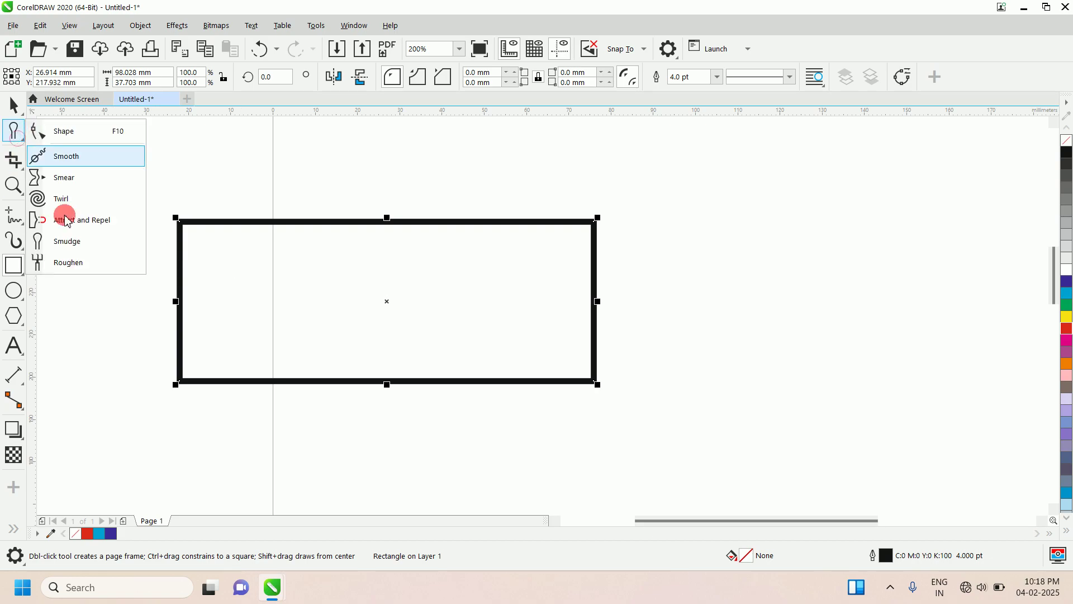
left_click(76, 266)
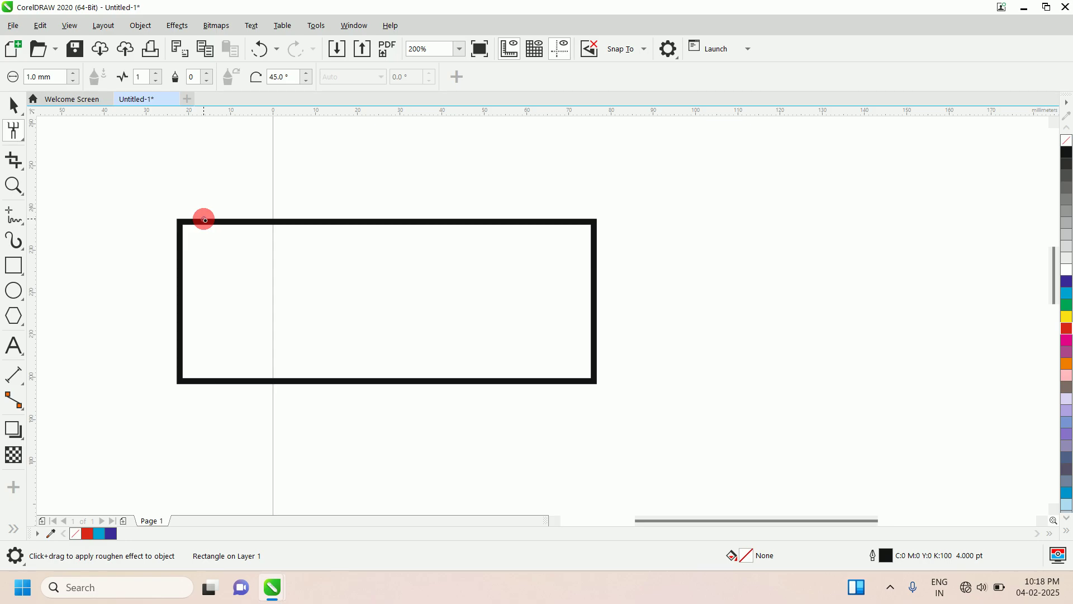
left_click_drag(200, 221, 291, 222)
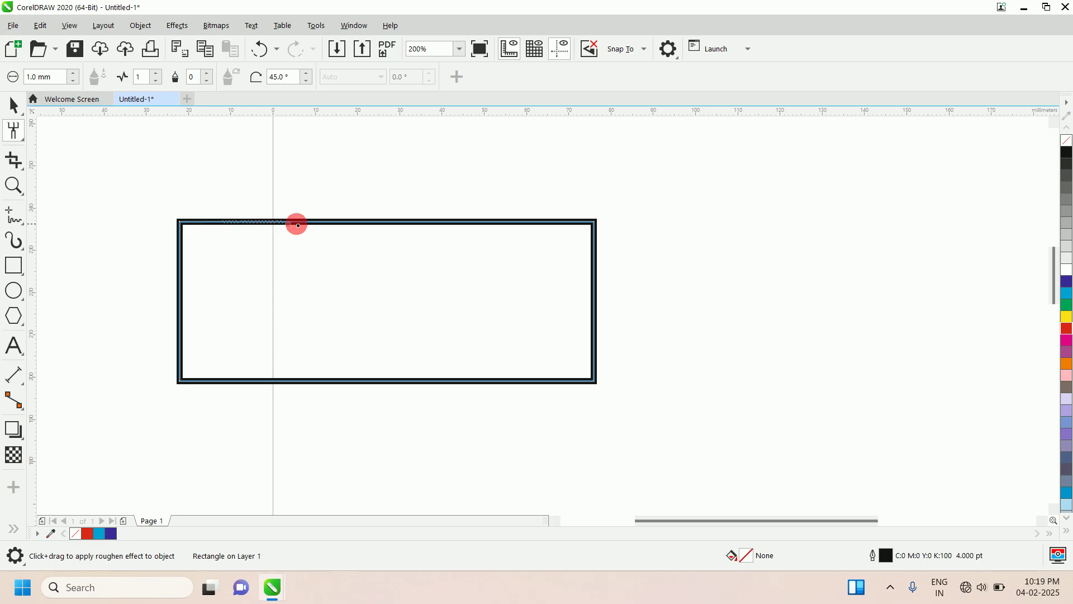
left_click_drag(440, 231, 564, 223)
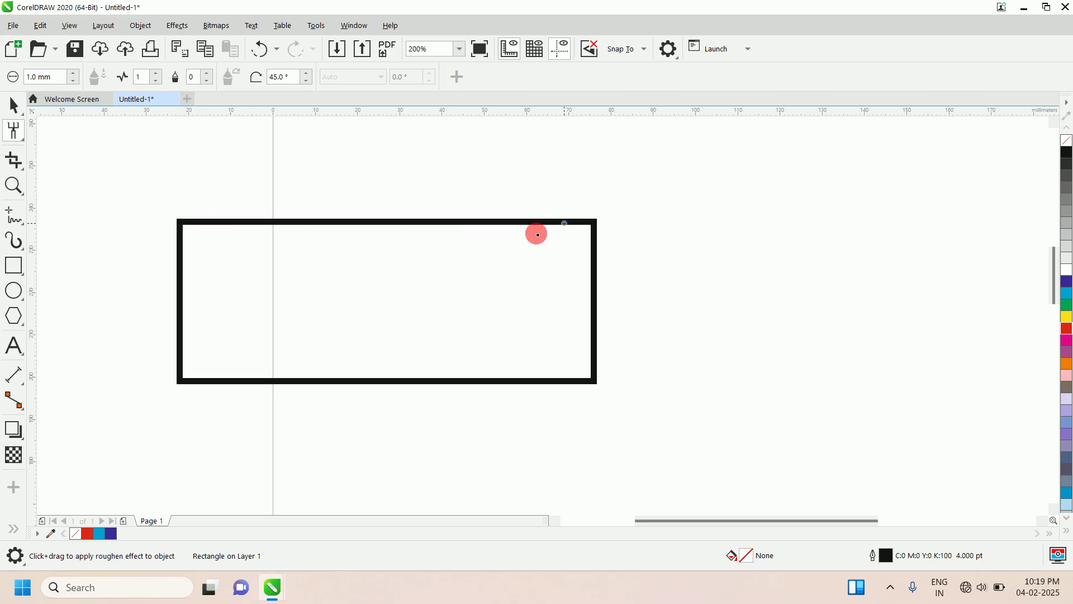
mouse_move(311, 220)
left_mouse_down()
mouse_move(228, 218)
mouse_move(291, 239)
mouse_move(266, 230)
left_mouse_up()
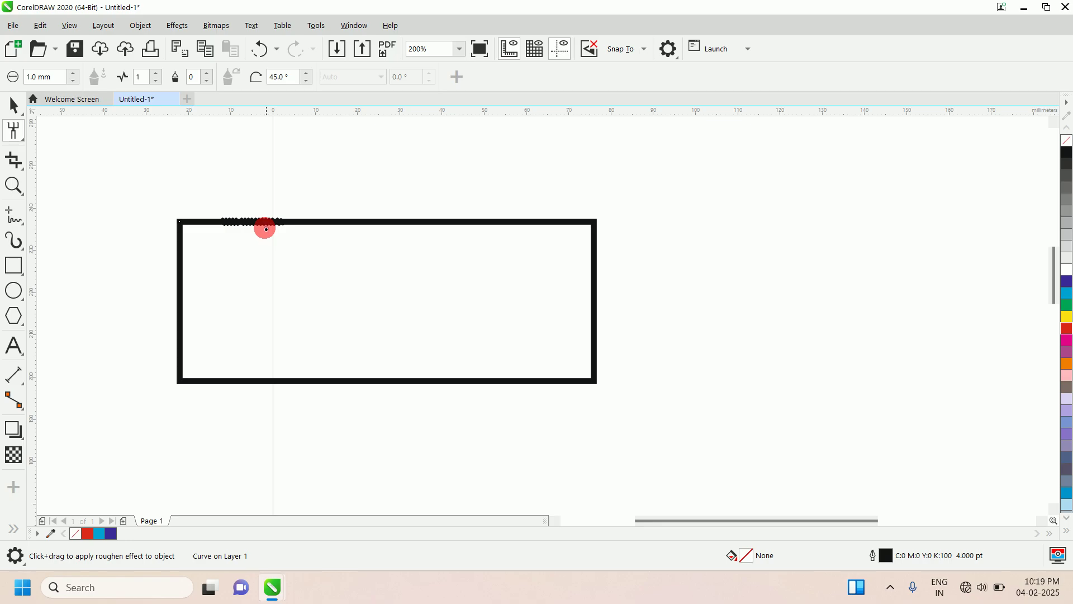
scroll(266, 225, "up", 2)
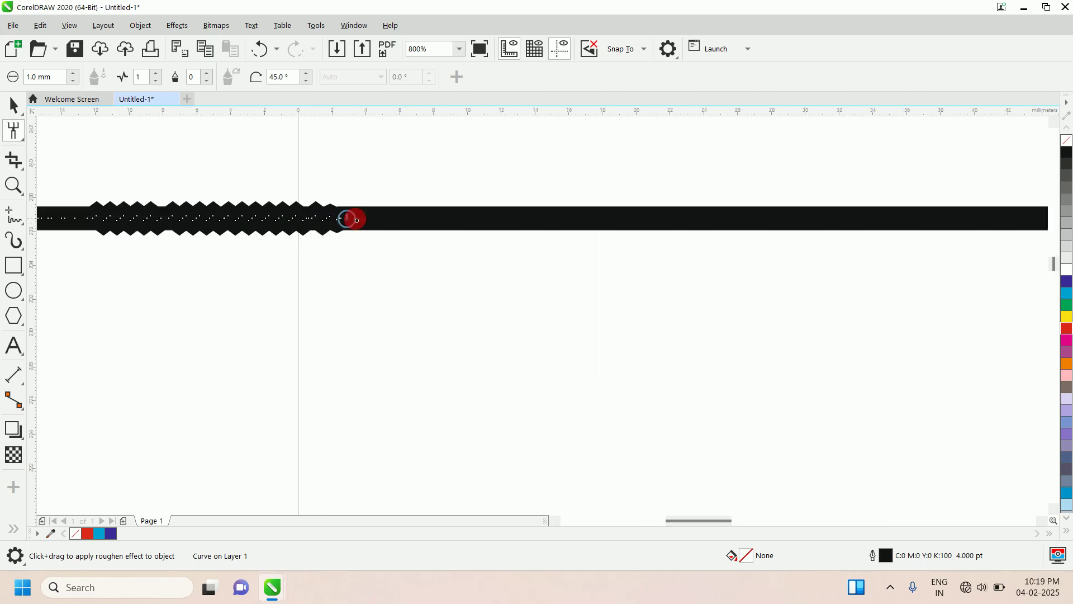
left_click_drag(357, 220, 643, 218)
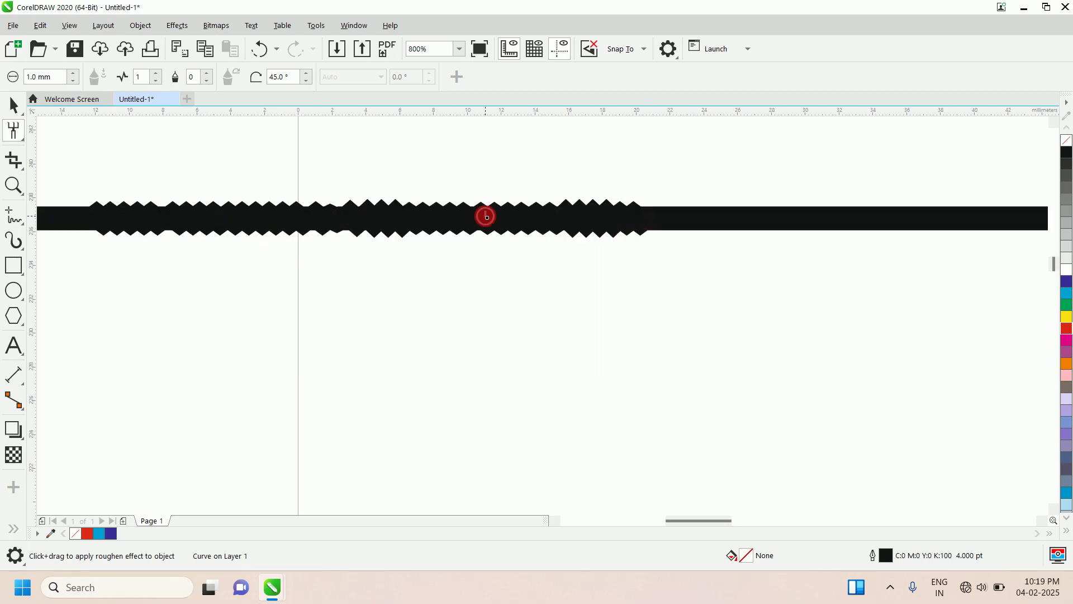
scroll(486, 217, "down", 2)
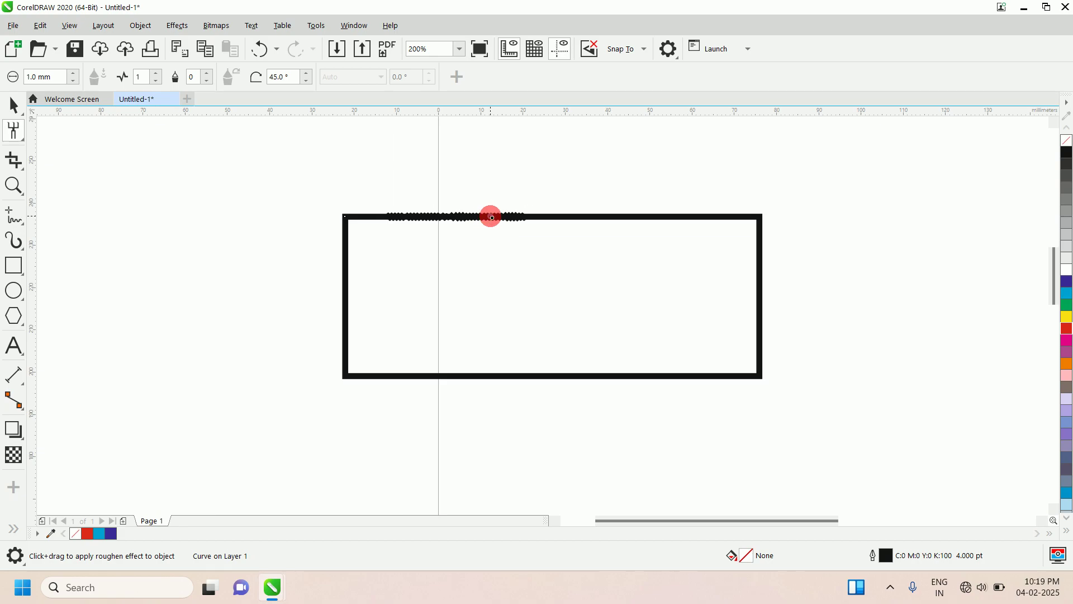
Step: Delete the thick-outlined rectangle and draw a thin-outlined one about 92 mm wide and 35 mm high
key("Delete")
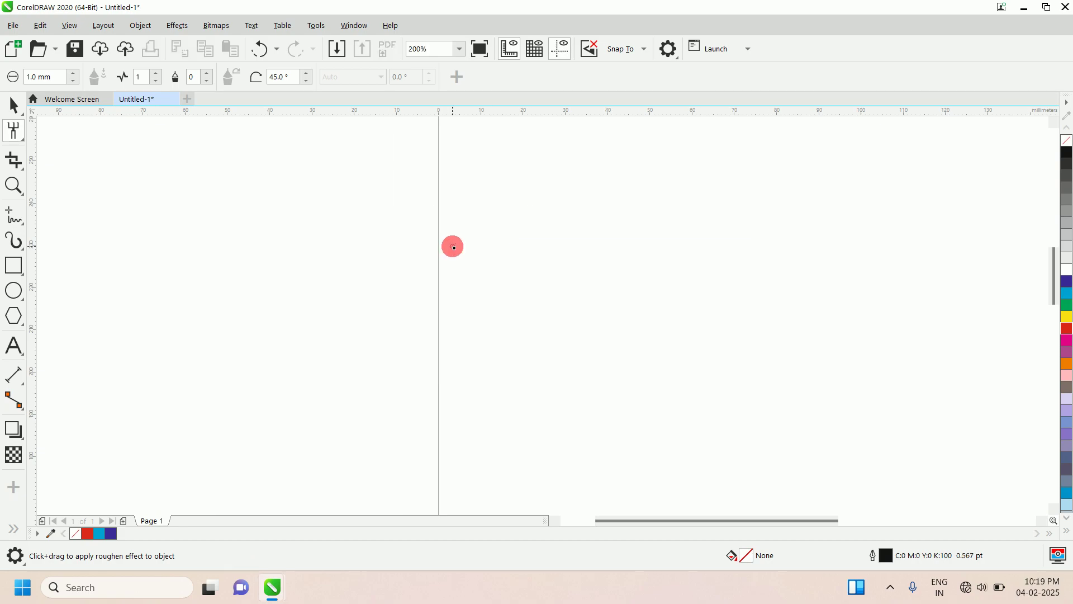
left_click(19, 263)
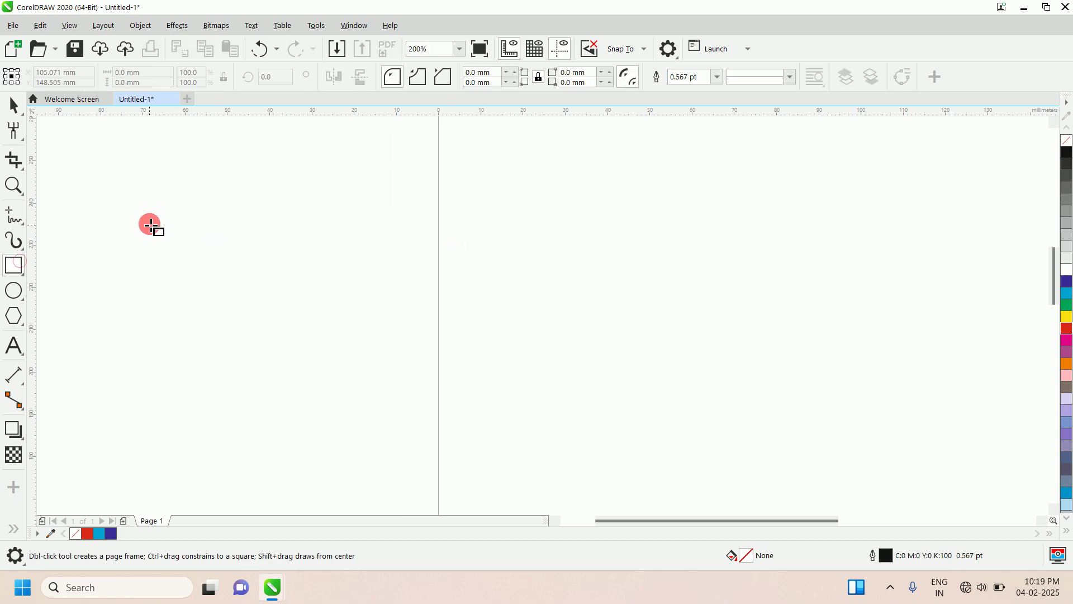
left_click_drag(148, 224, 536, 371)
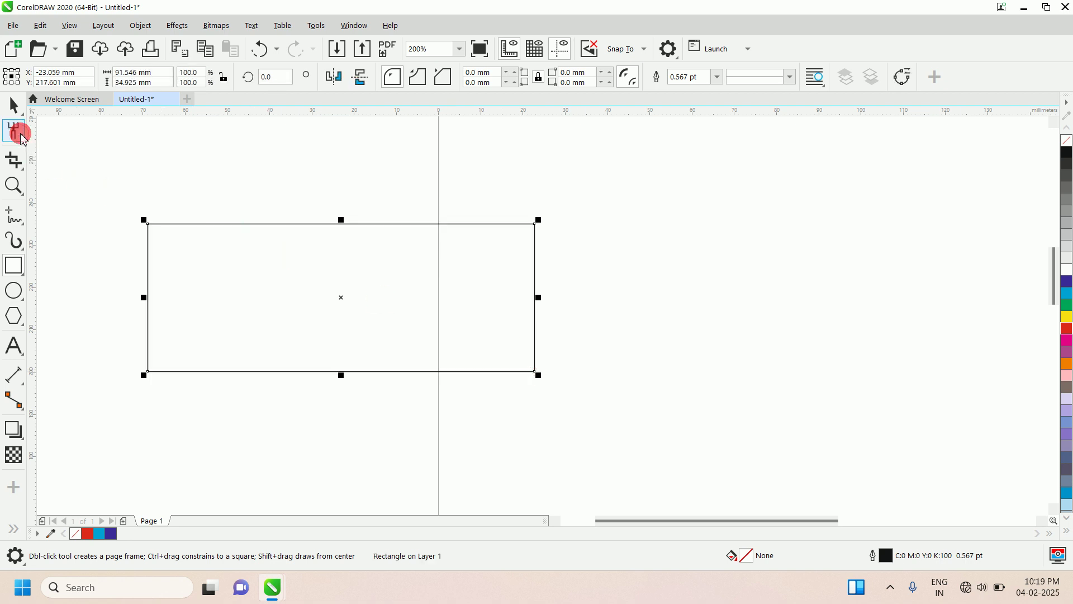
Step: Roughen parts of the rectangle's top edge, its top-right corner and the upper part of its right edge
left_click_drag(22, 139, 65, 270)
left_click_drag(185, 224, 536, 225)
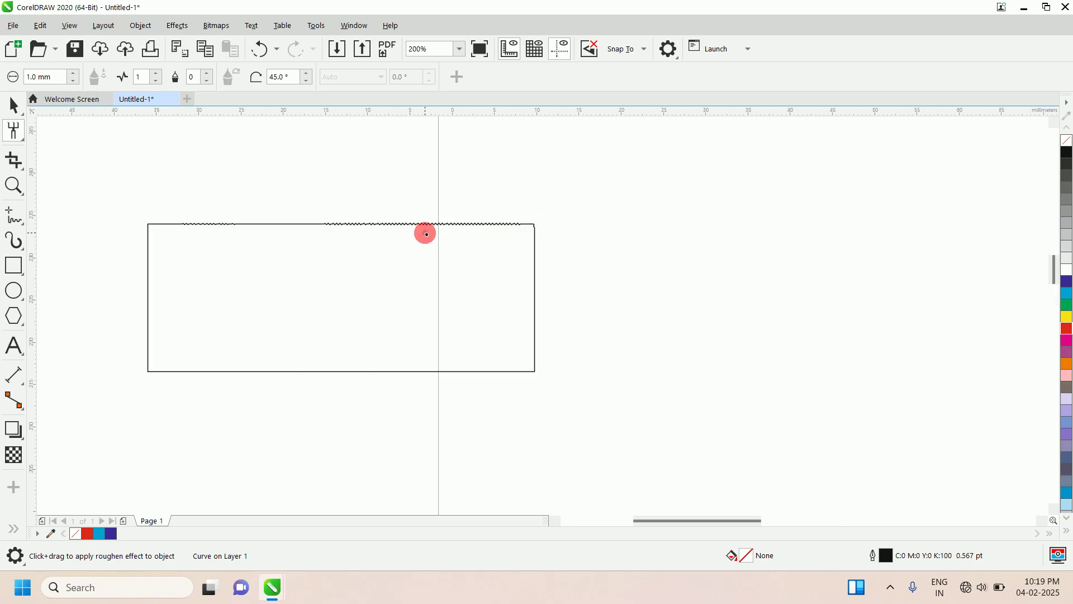
scroll(425, 233, "up", 2)
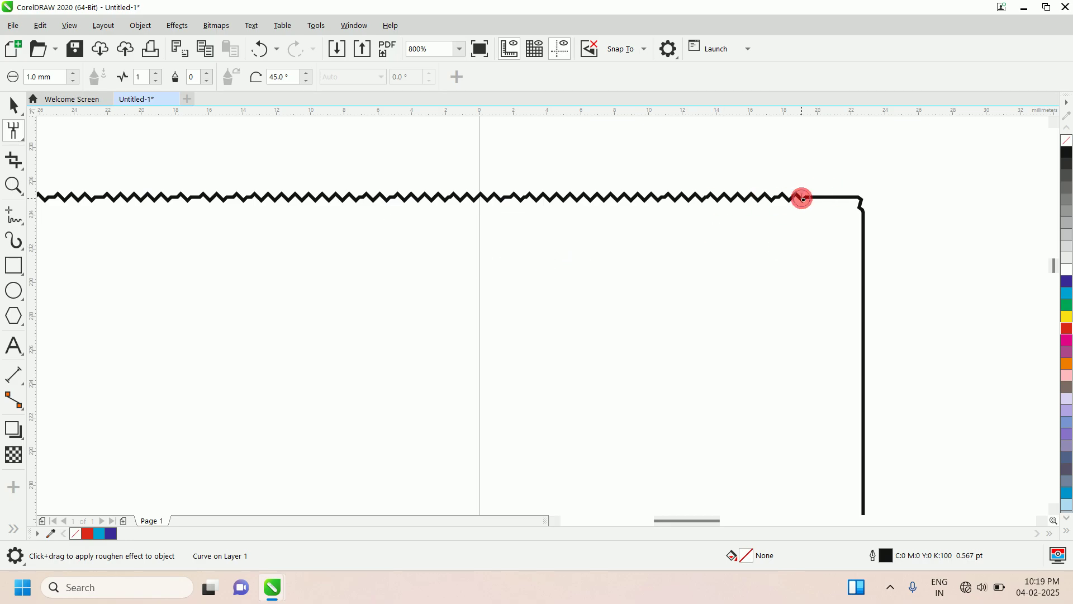
mouse_move(803, 199)
left_mouse_down()
mouse_move(864, 199)
mouse_move(872, 238)
mouse_move(860, 419)
left_mouse_up()
scroll(713, 284, "down", 2)
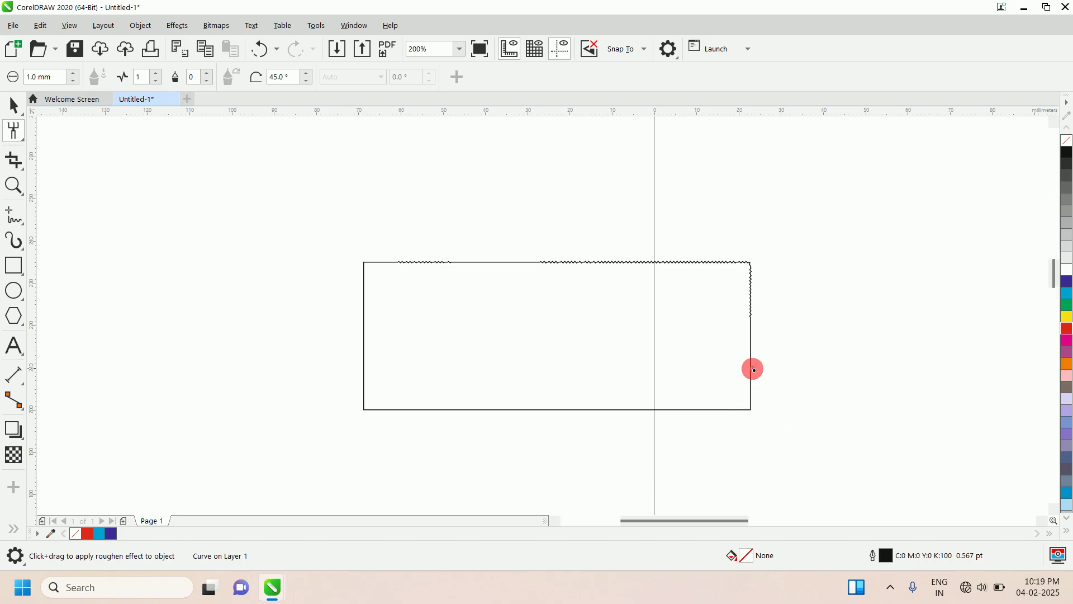
Step: Continue the Roughen effect down the lower part of the rectangle's right edge
scroll(753, 367, "up", 2)
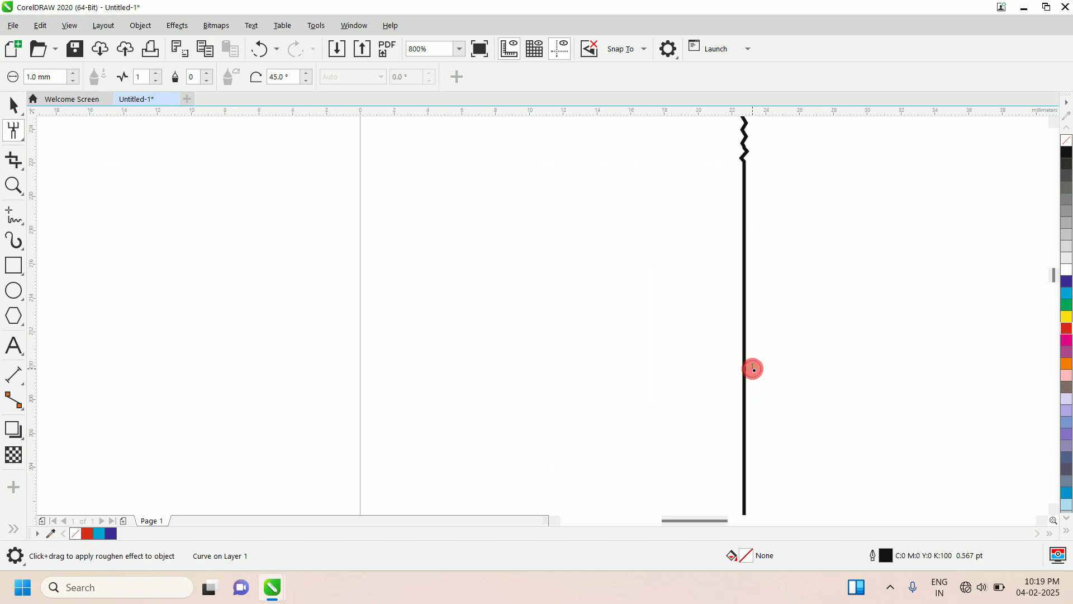
left_click(1043, 522)
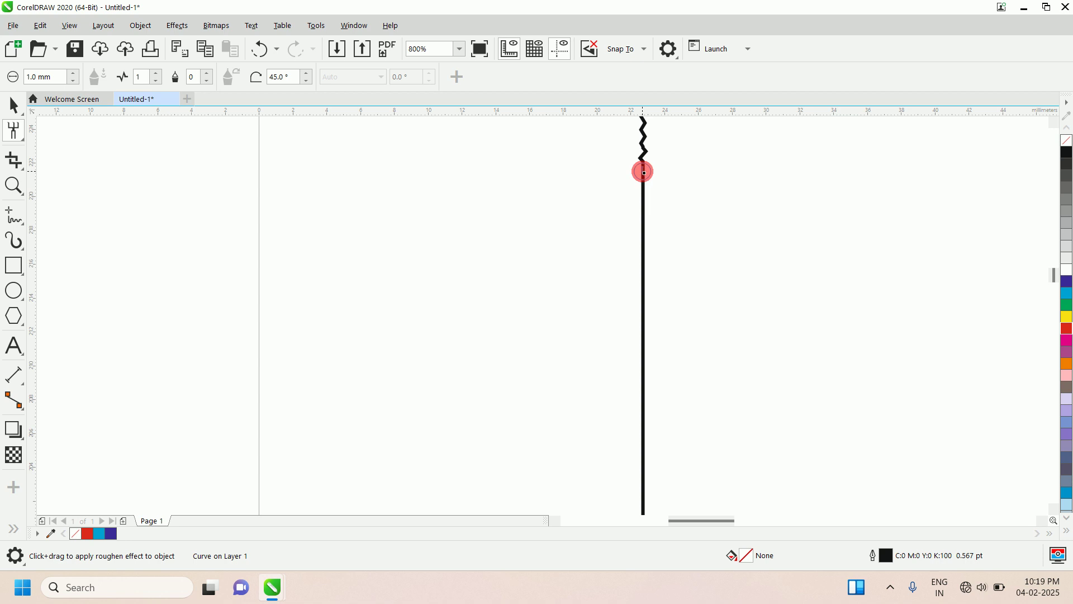
mouse_move(644, 173)
left_mouse_down()
mouse_move(654, 309)
mouse_move(639, 356)
mouse_move(645, 461)
mouse_move(649, 320)
mouse_move(629, 261)
mouse_move(645, 194)
mouse_move(626, 242)
left_mouse_up()
scroll(626, 242, "down", 3)
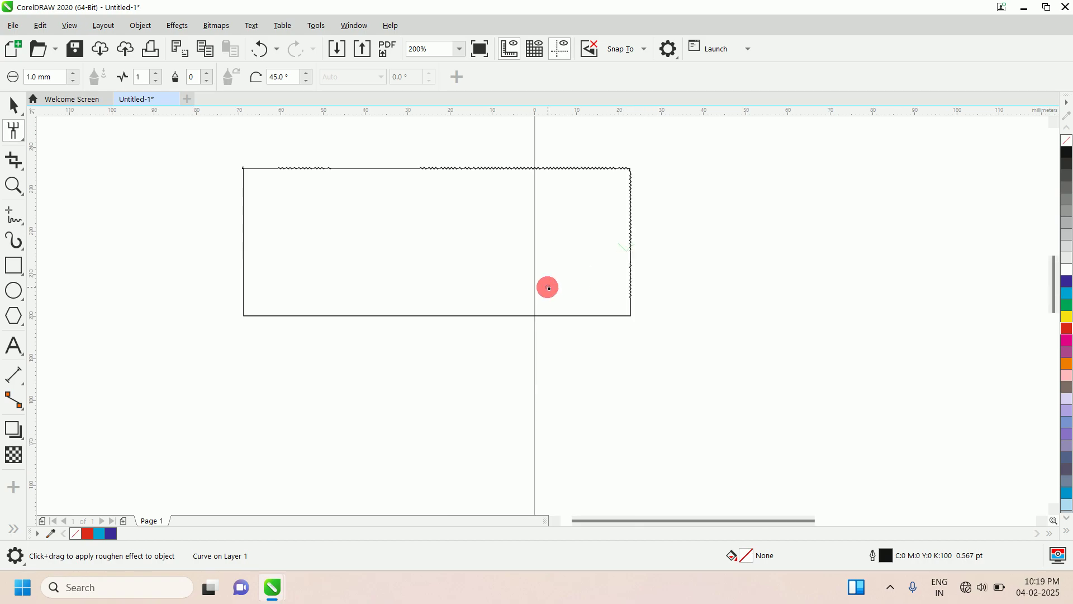
Step: Roughen the rectangle's bottom edge, filling in the smooth gaps around its middle
left_click_drag(297, 316, 638, 320)
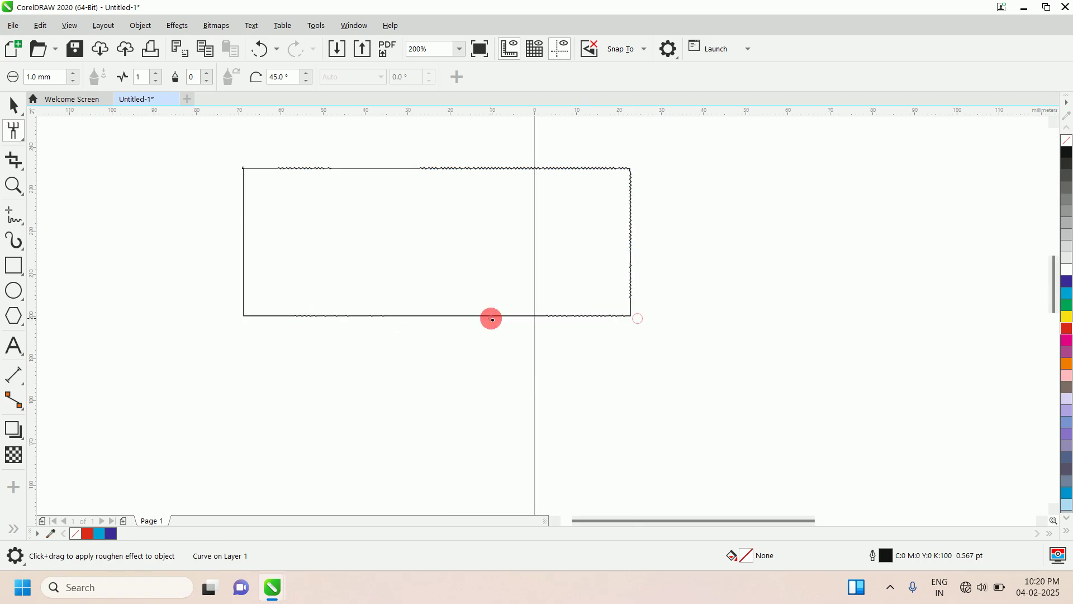
scroll(487, 317, "up", 2)
mouse_move(784, 315)
left_mouse_down()
mouse_move(490, 301)
mouse_move(153, 306)
left_mouse_up()
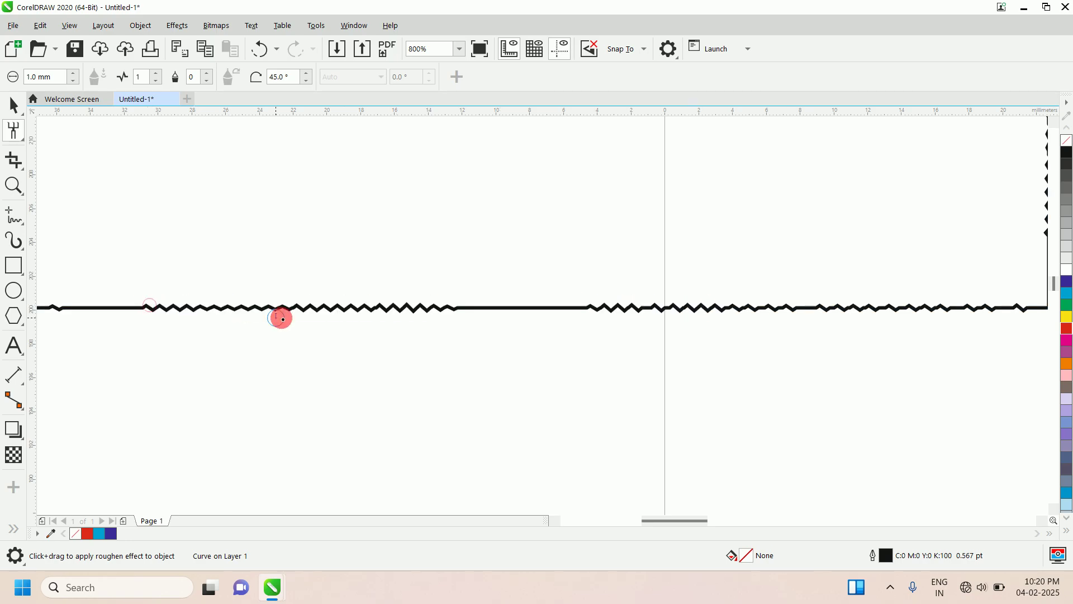
left_click_drag(464, 307, 607, 309)
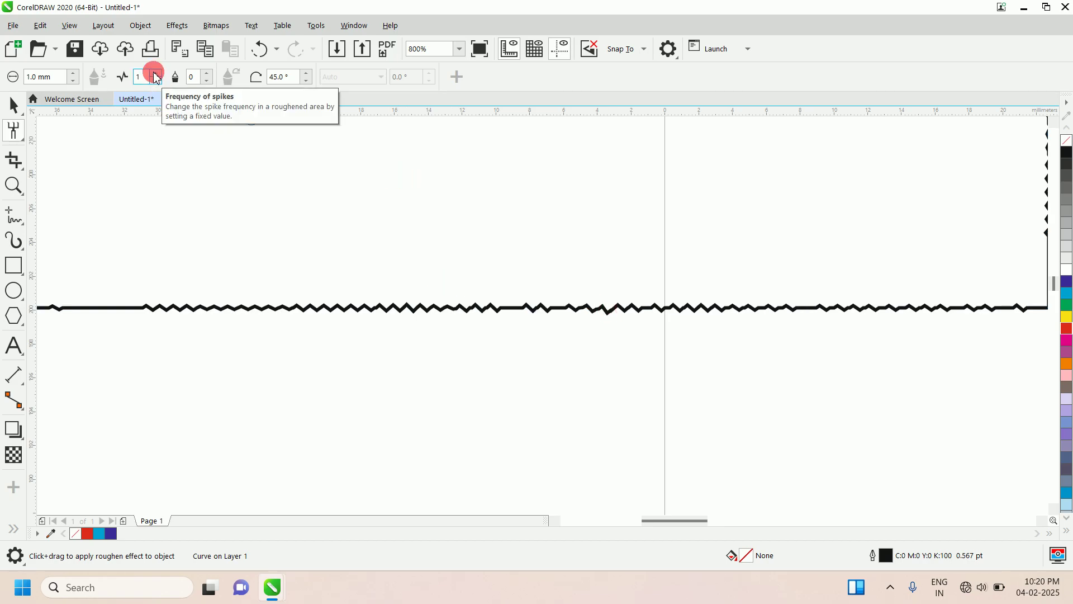
Step: Set the Roughen spike frequency to 10 and roughen a short stretch in the left half of the bottom edge
double_click(154, 73)
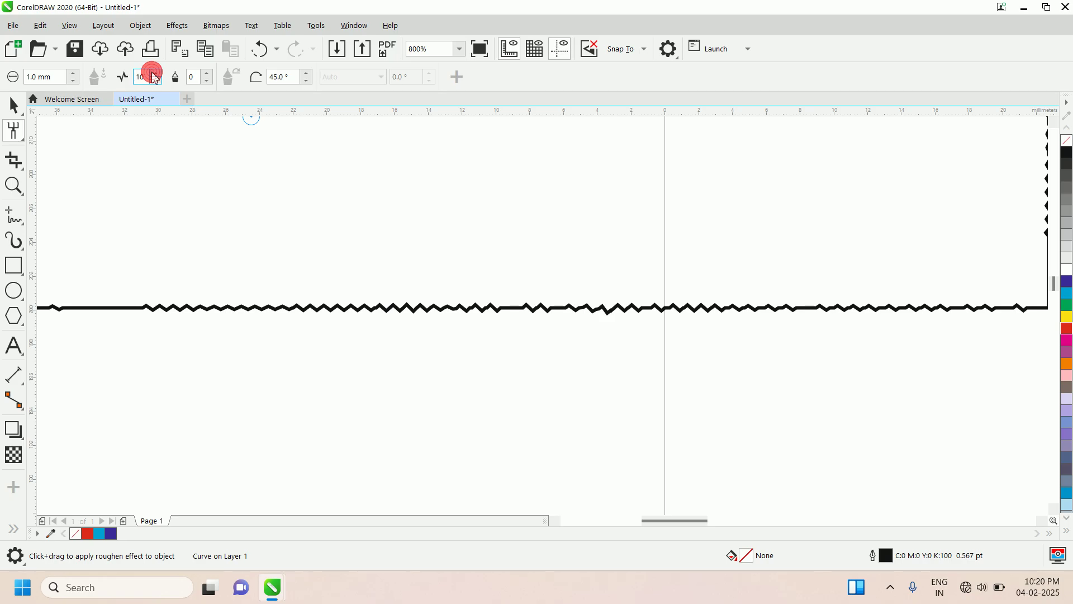
left_click(123, 314)
mouse_move(131, 313)
left_mouse_down()
mouse_move(73, 311)
mouse_move(113, 313)
left_mouse_up()
scroll(113, 312, "up", 2)
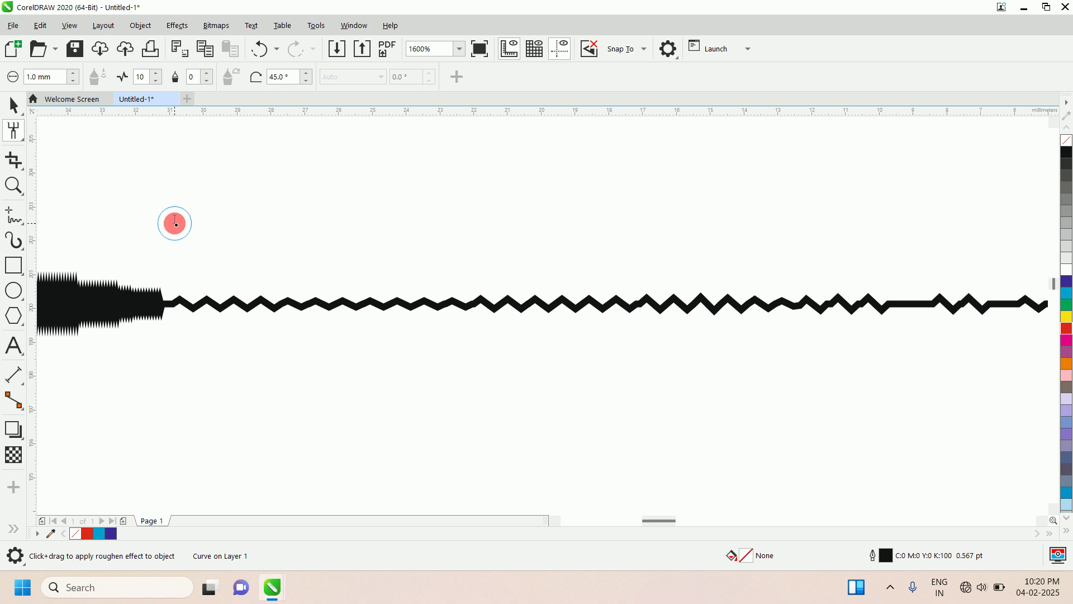
Step: Set the Roughen spike frequency to 8 and fill the roughened rectangle with red
left_click(156, 81)
scroll(391, 229, "down", 4)
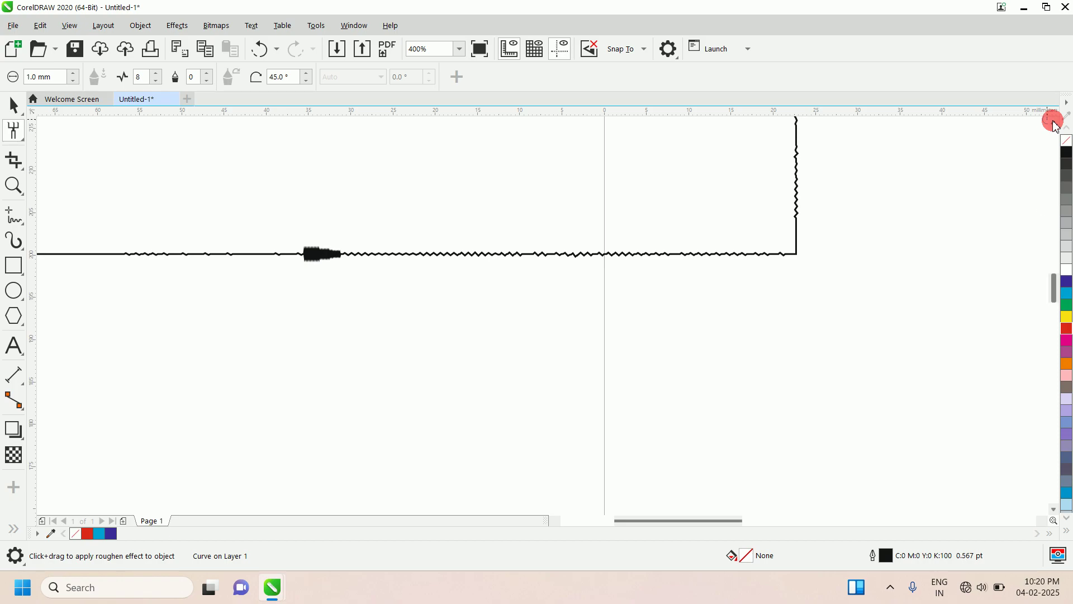
left_click(1054, 120)
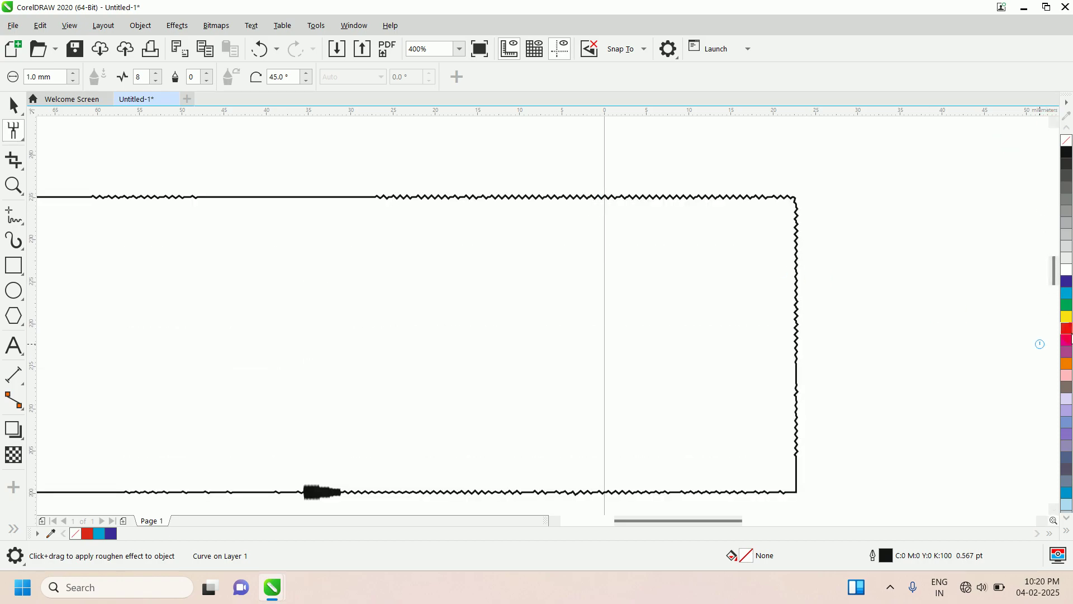
left_click(1066, 329)
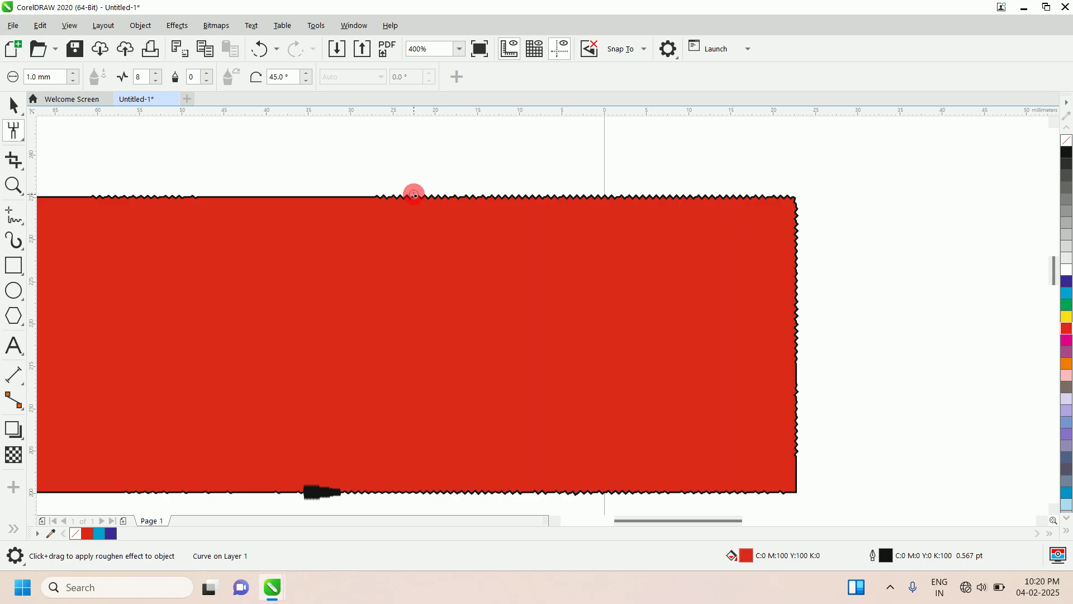
scroll(514, 201, "up", 2)
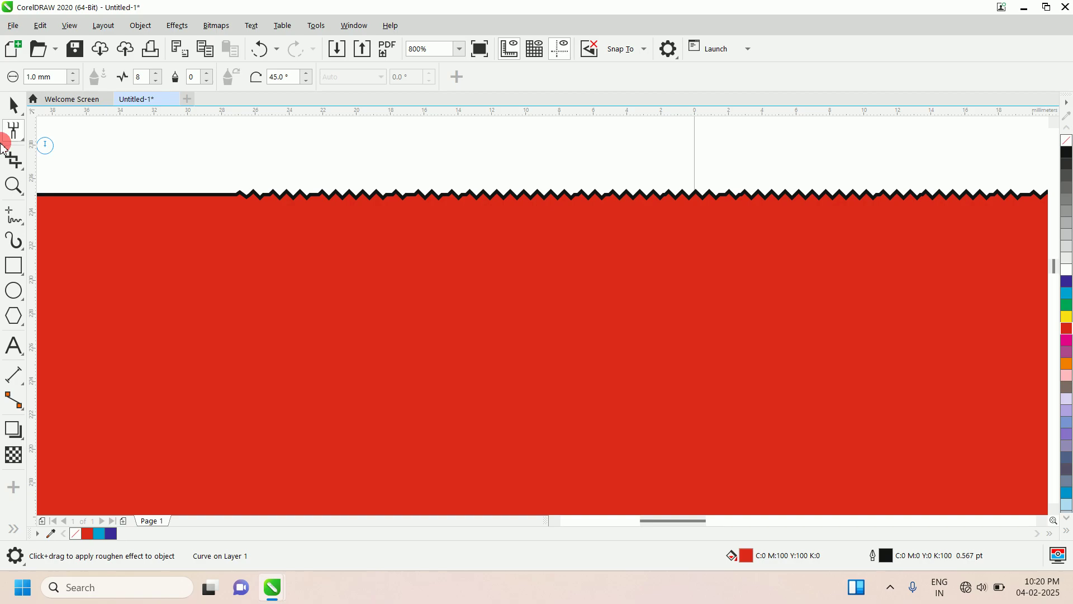
left_click_drag(21, 139, 78, 269)
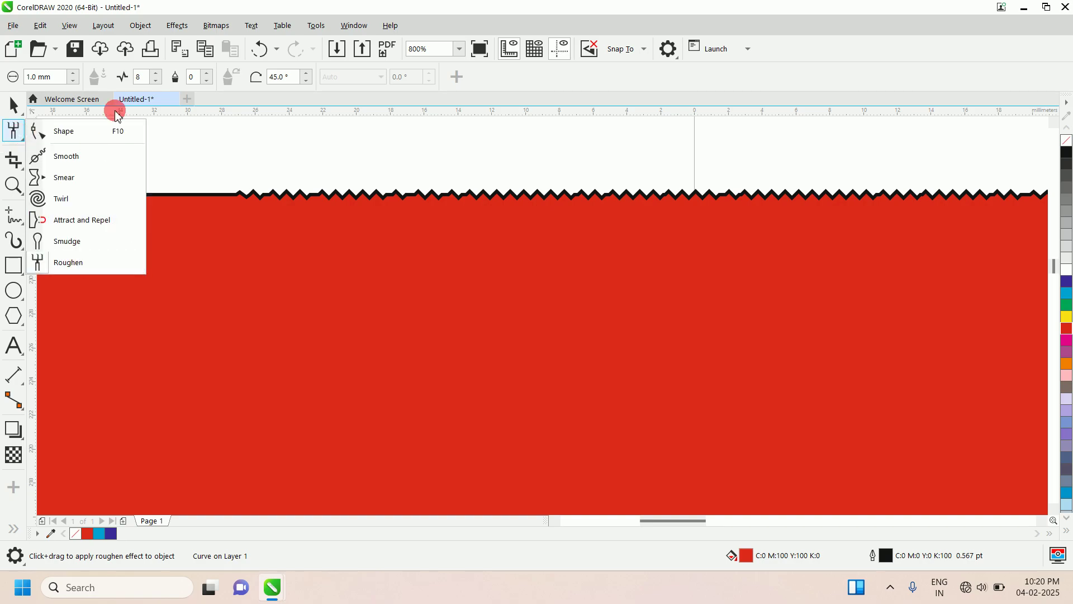
Step: Set the Roughen nib size to 3.0 mm and roughen the smooth stretch in the left part of the rectangle's top edge
left_click(76, 74)
left_click(75, 74)
left_click(75, 74)
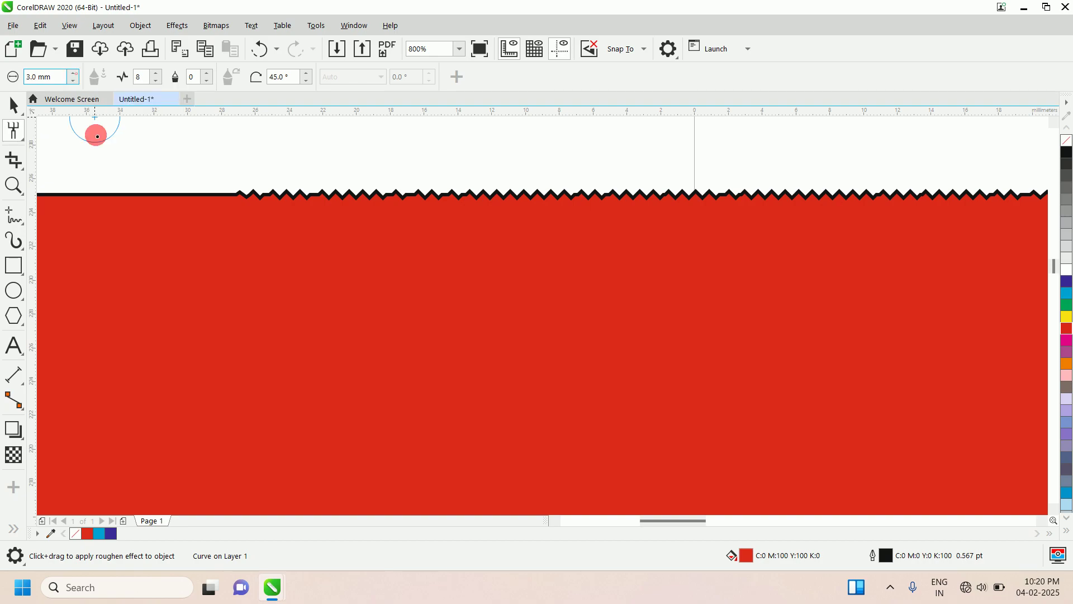
left_click_drag(89, 196, 235, 197)
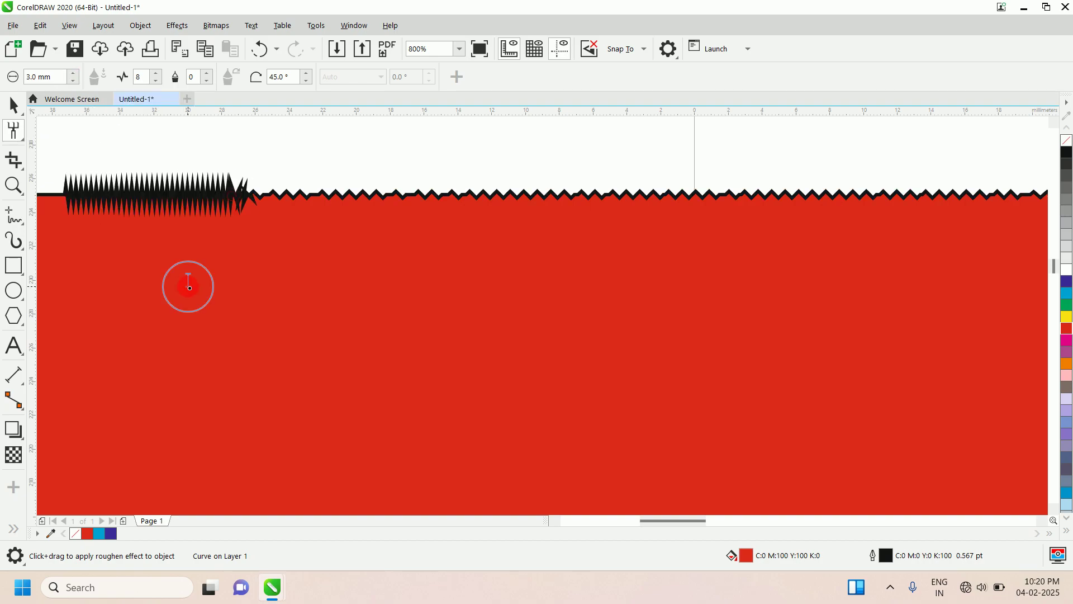
Step: Set the Roughen spike frequency to 1 and roughen the rectangle's top-left corner, along the upper left edge and the start of the top edge
double_click(138, 77)
type("1")
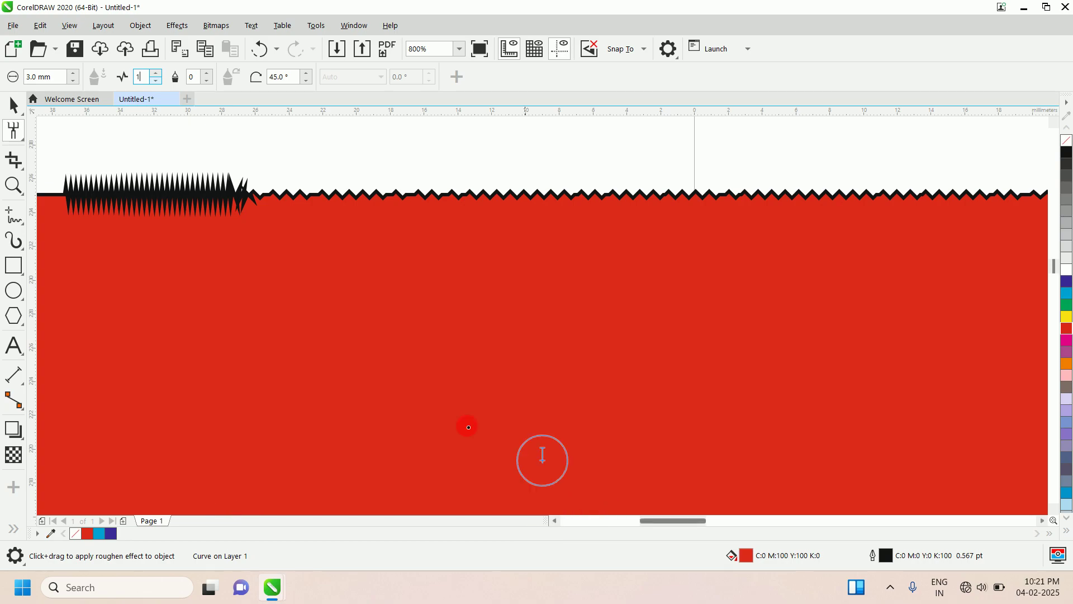
scroll(285, 347, "down", 1)
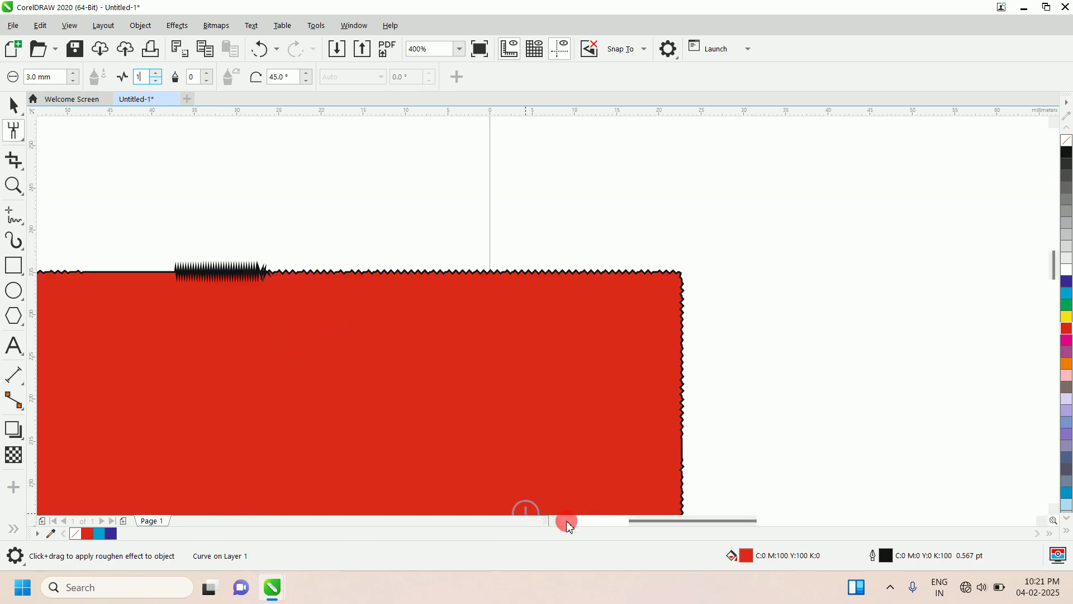
left_click_drag(664, 524, 595, 521)
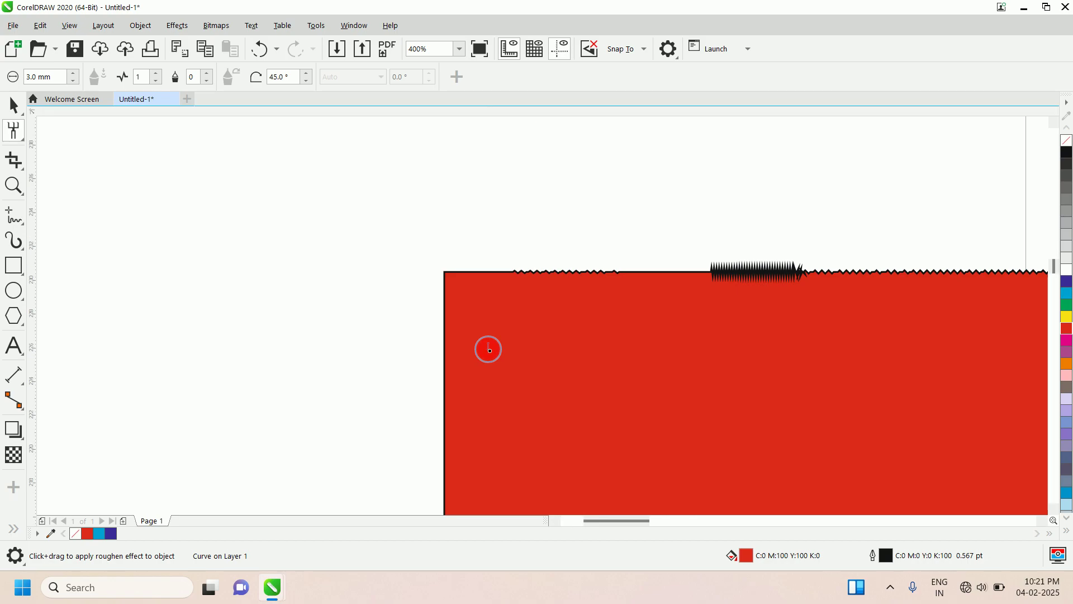
scroll(486, 352, "up", 1)
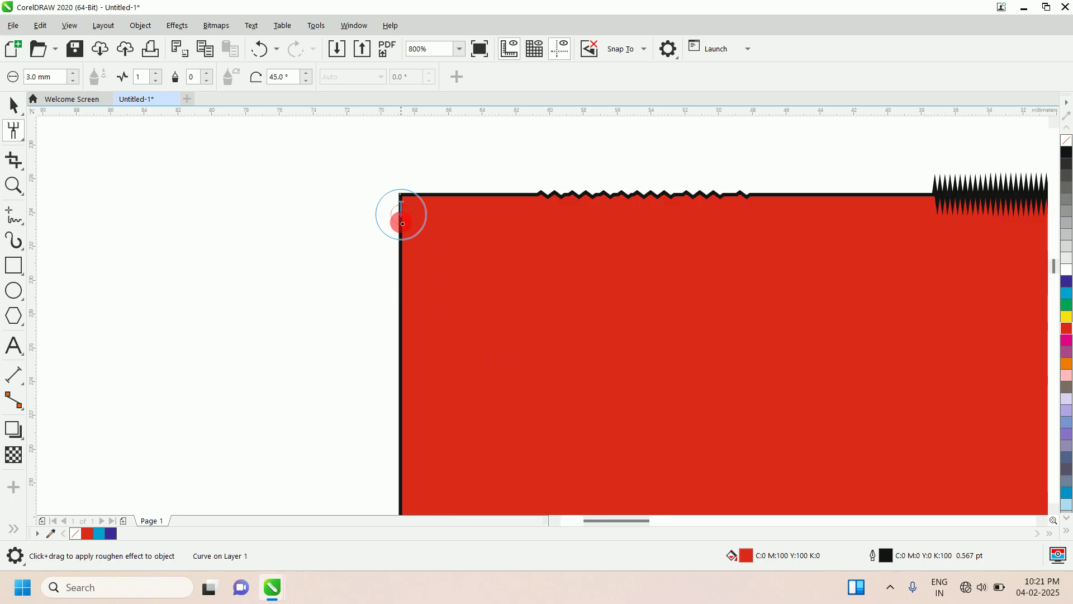
left_click_drag(403, 224, 398, 408)
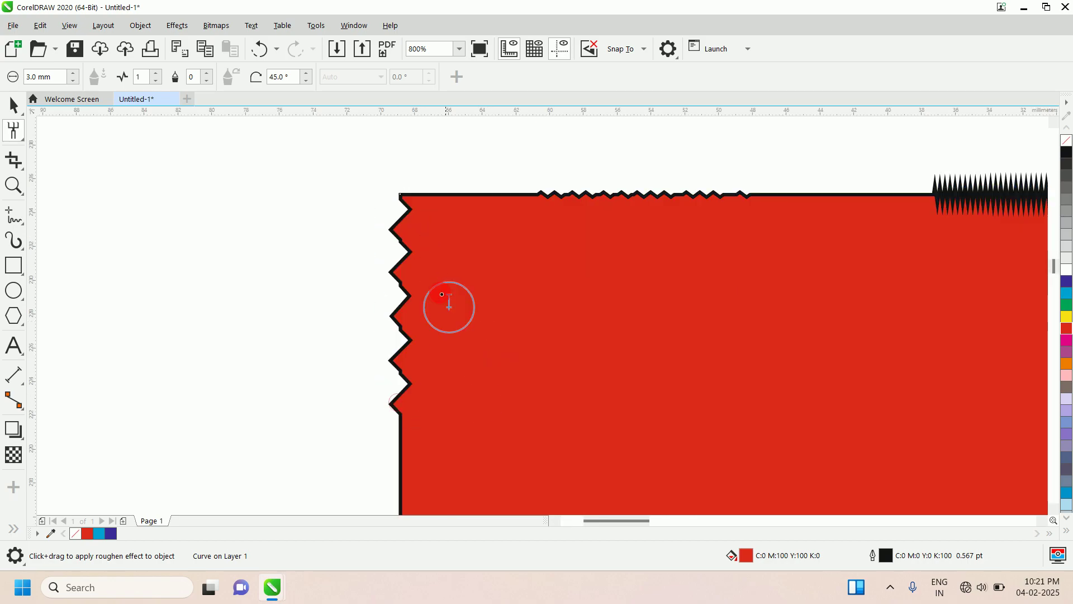
left_click_drag(403, 197, 547, 199)
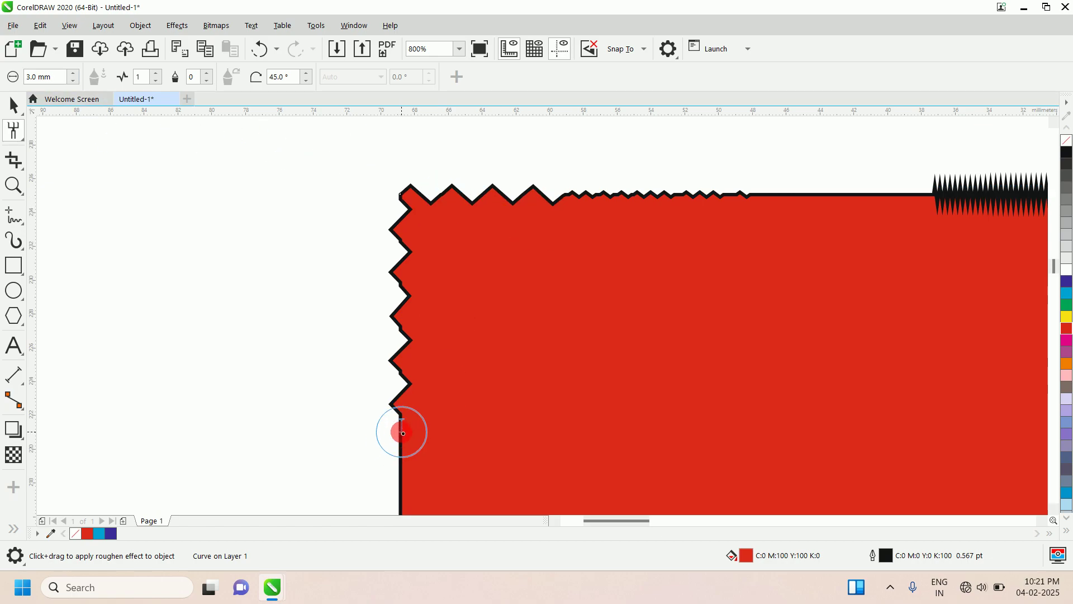
left_click_drag(400, 432, 400, 466)
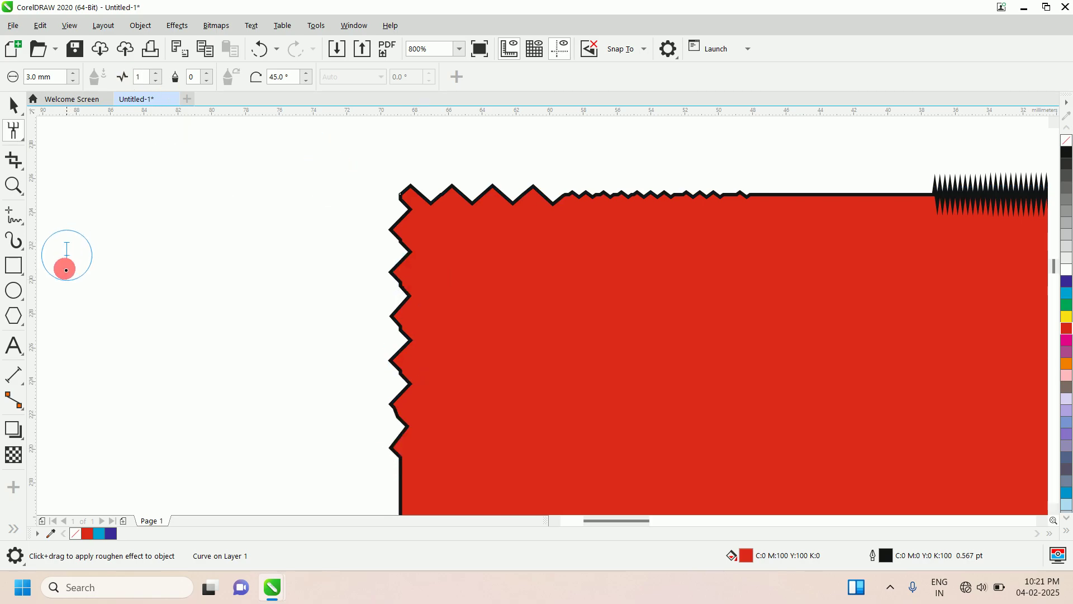
Step: Draw an ellipse about 11.7 by 11.5 mm to the left of the red rectangle and roughen around its outline
left_click(13, 290)
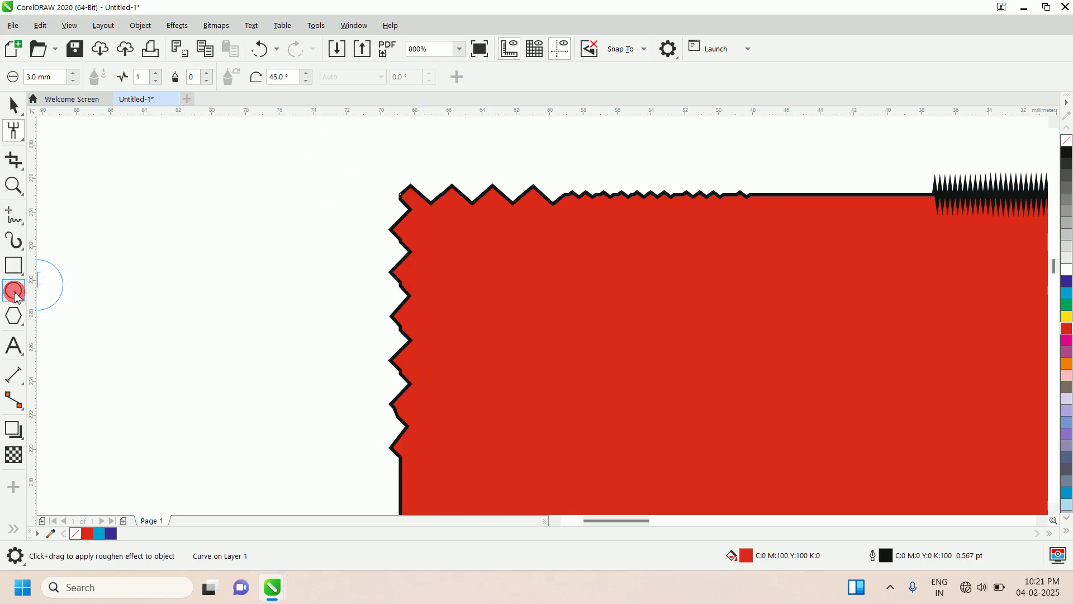
left_click_drag(127, 217, 325, 411)
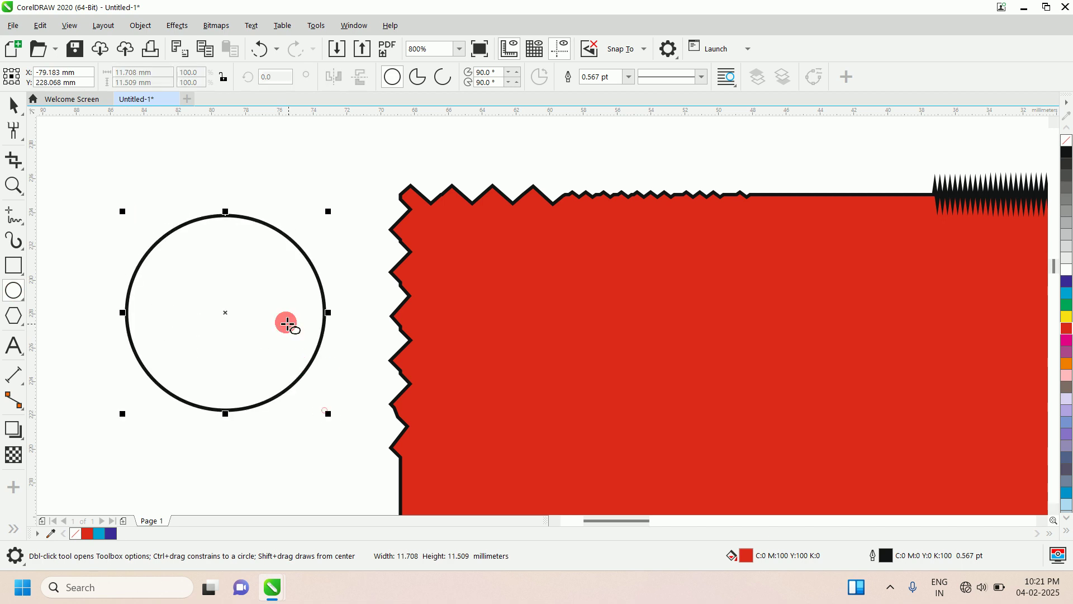
left_click(13, 131)
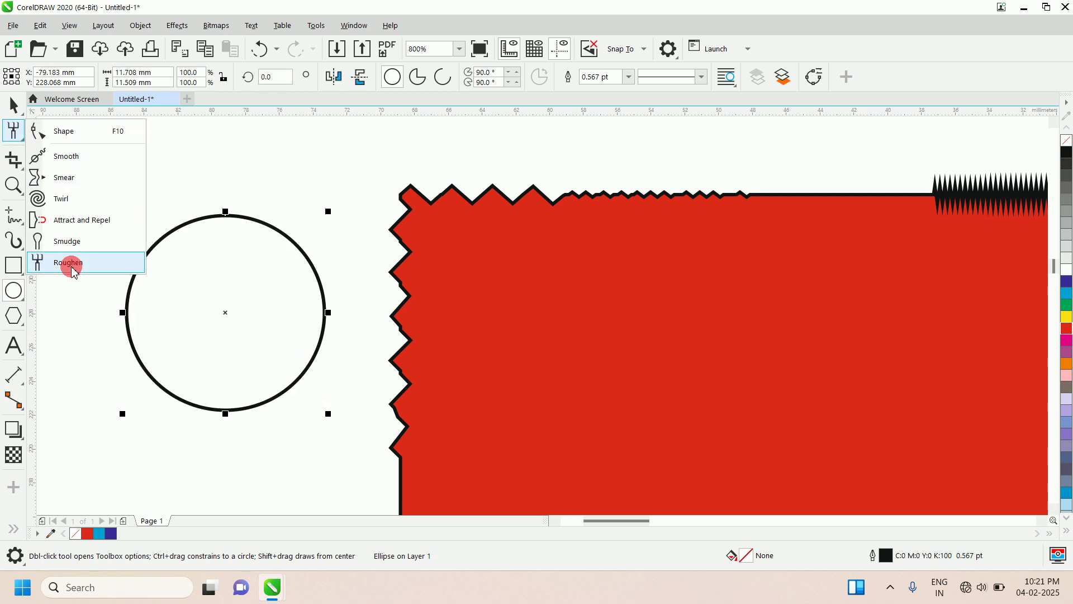
left_click(142, 262)
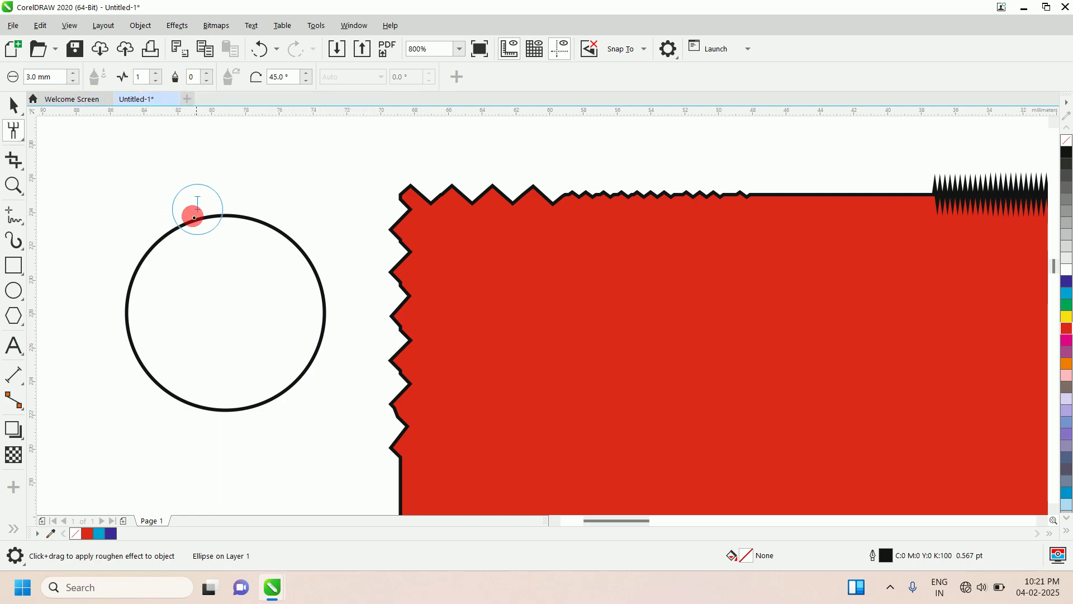
mouse_move(145, 260)
left_mouse_down()
mouse_move(197, 225)
mouse_move(234, 225)
mouse_move(302, 252)
mouse_move(320, 295)
mouse_move(316, 371)
mouse_move(284, 400)
mouse_move(234, 411)
mouse_move(179, 397)
mouse_move(152, 371)
mouse_move(129, 294)
left_mouse_up()
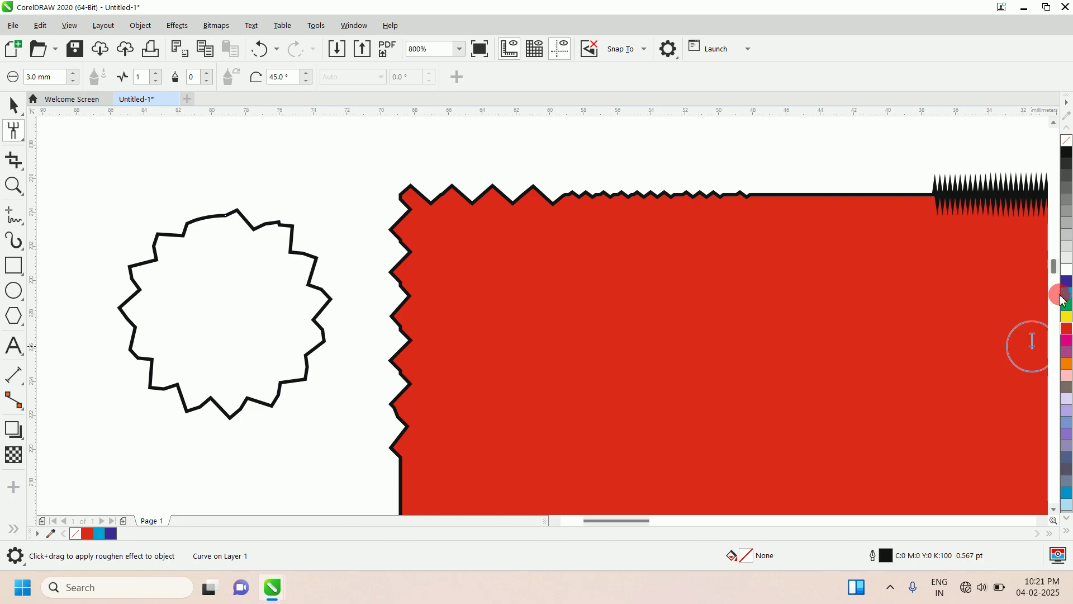
Step: Fill the roughened ellipse with cyan and give it a green outline
left_click(1067, 294)
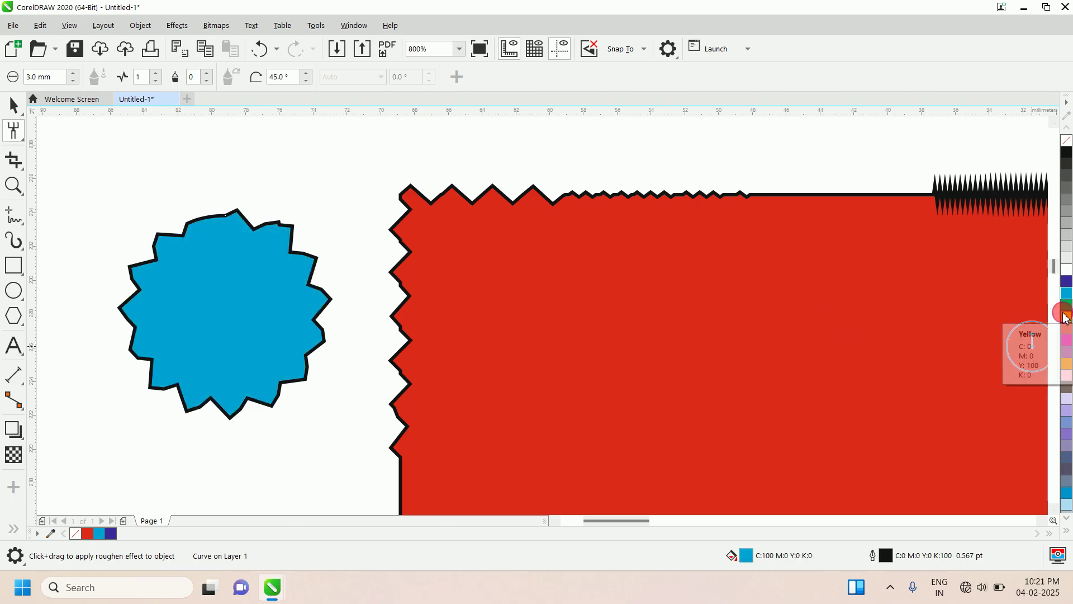
right_click(1067, 316)
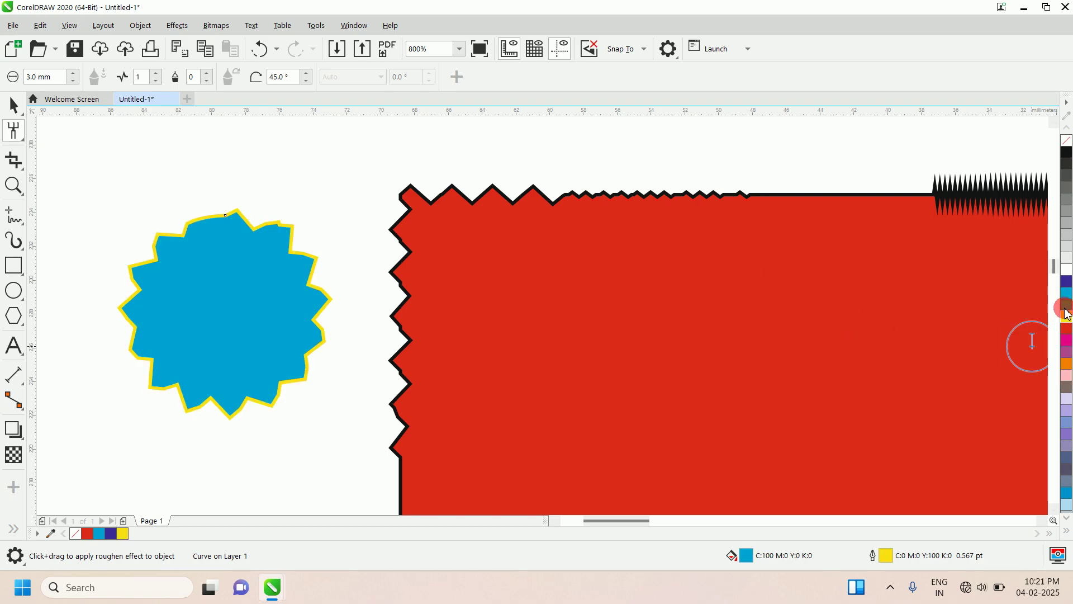
right_click(1066, 305)
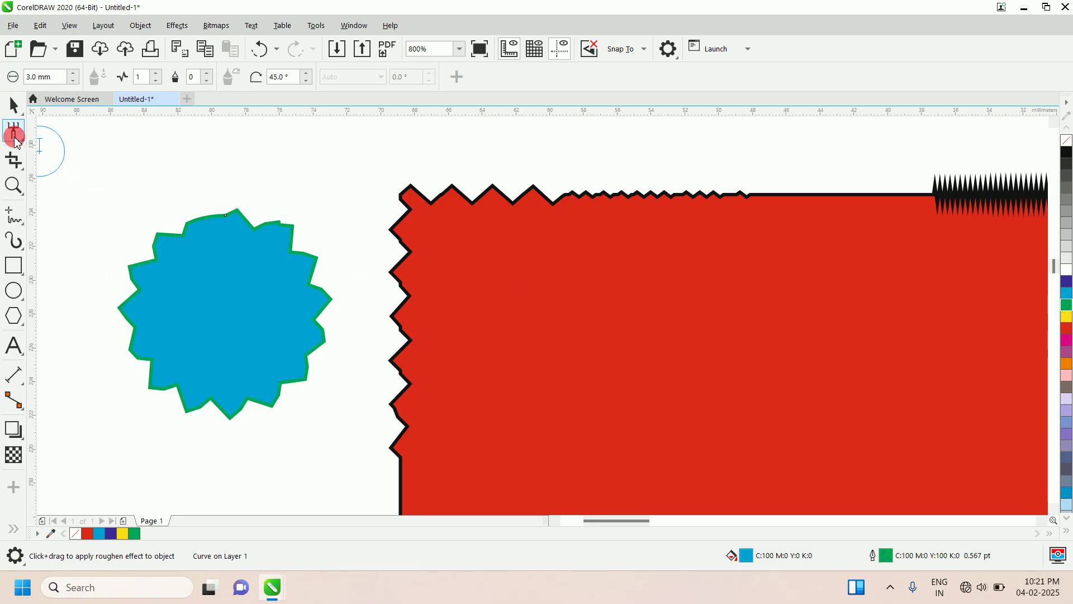
Step: Review the tools in the Shape and Pick groups and activate the Shape tool on the roughened ellipse
mouse_move(15, 140)
left_mouse_down()
mouse_move(67, 159)
mouse_move(69, 267)
left_mouse_up()
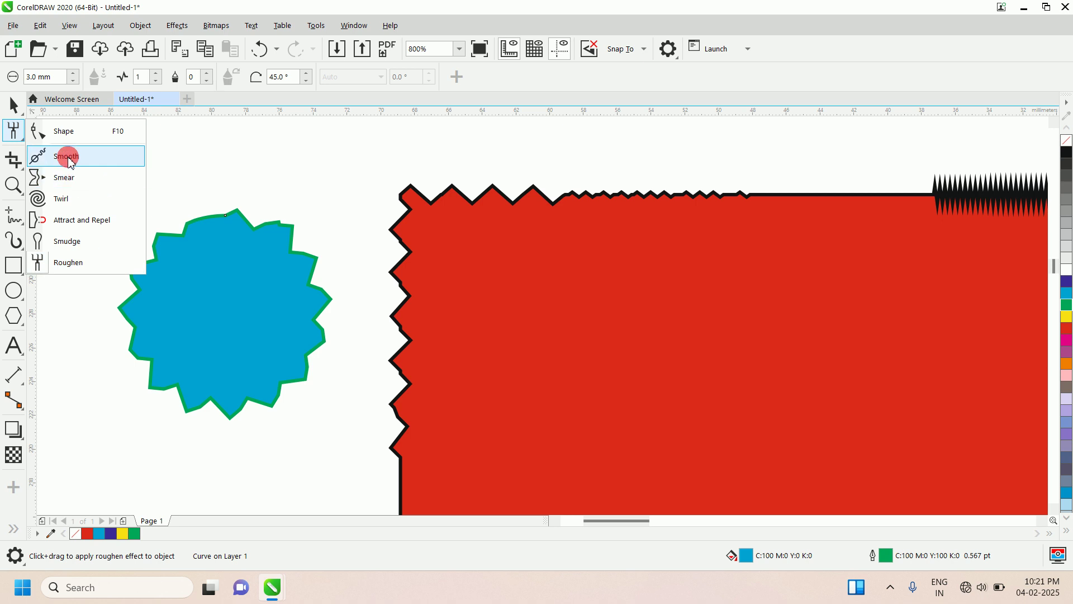
left_click_drag(17, 105, 59, 118)
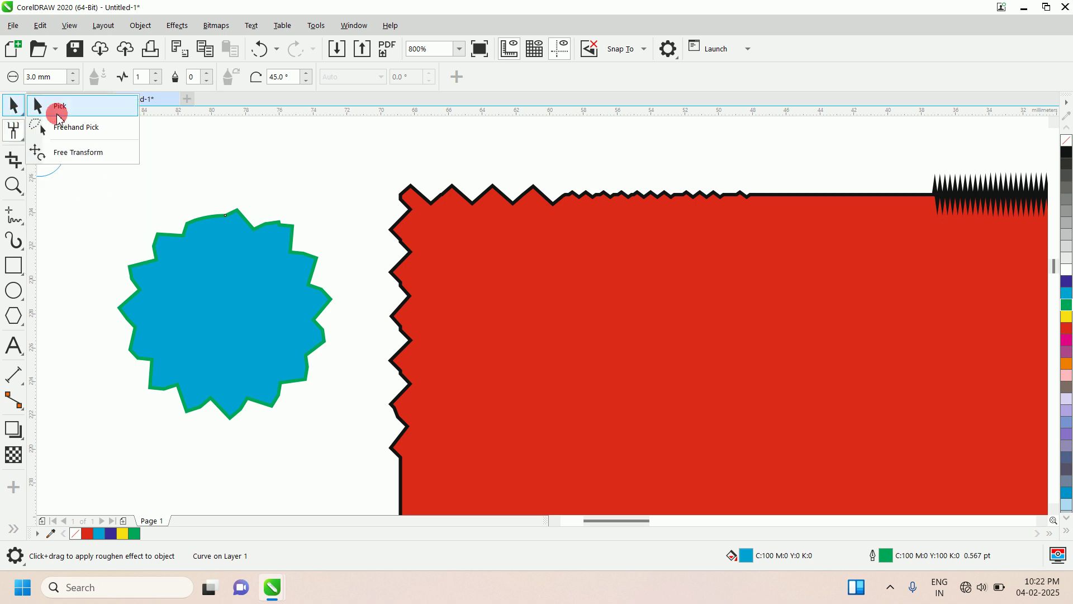
left_click(23, 135)
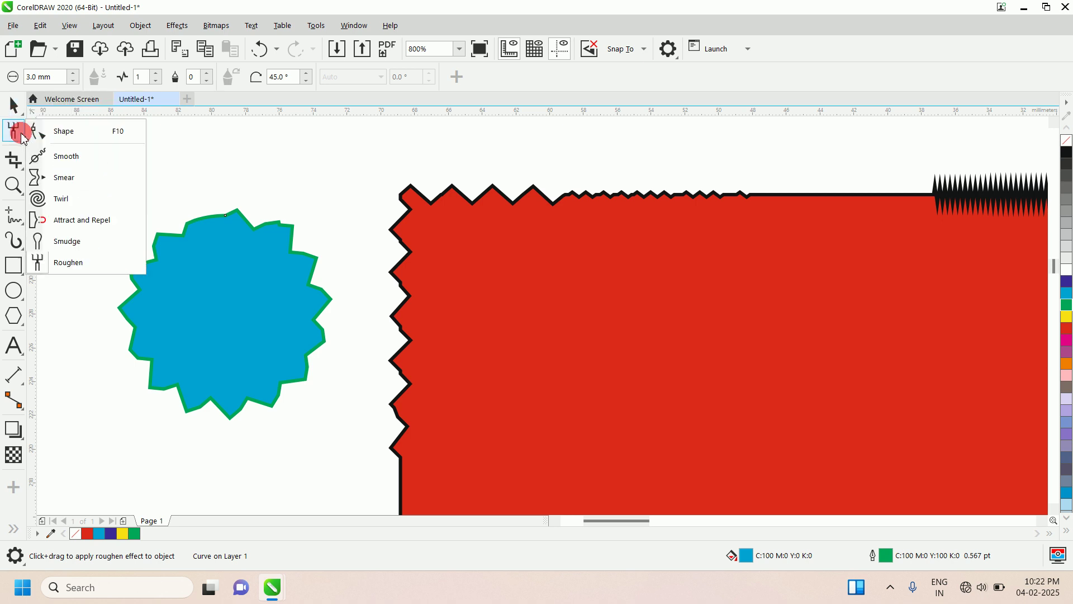
left_click(53, 137)
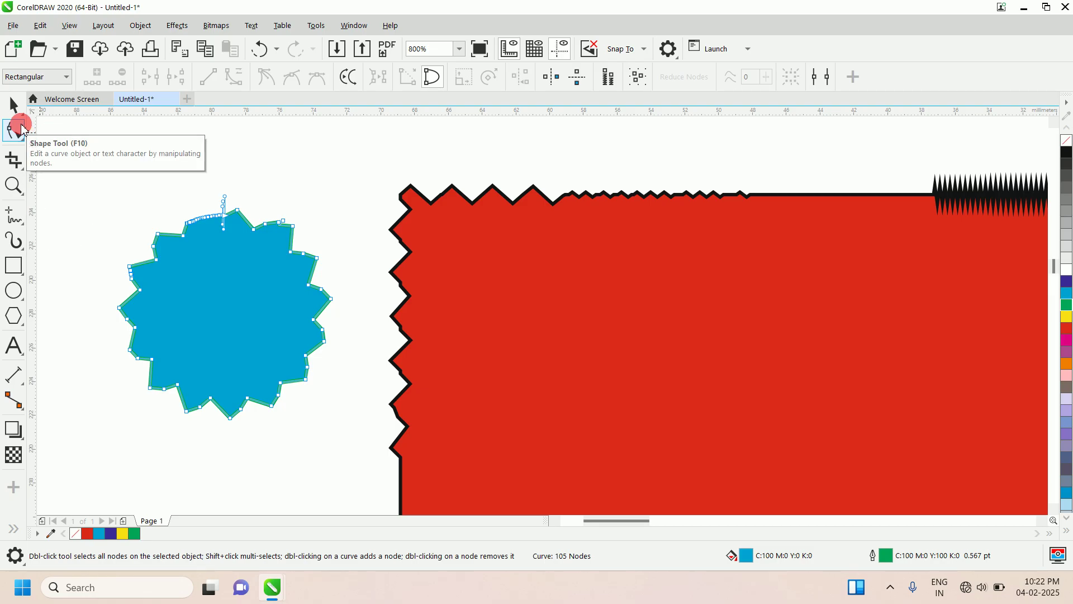